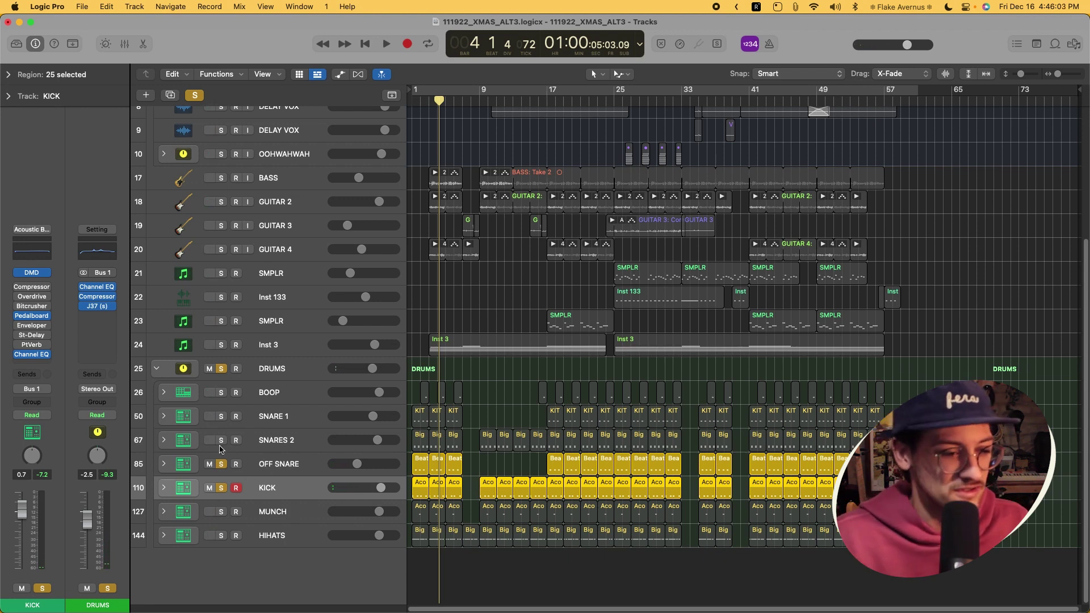
- Add the SNARES 2 and SNARE 1 tracks to the soloed OFF SNARE and KICK tracks and play them together
{"action": "left_click", "coordinate": [222, 441]}
{"action": "left_click", "coordinate": [221, 418]}
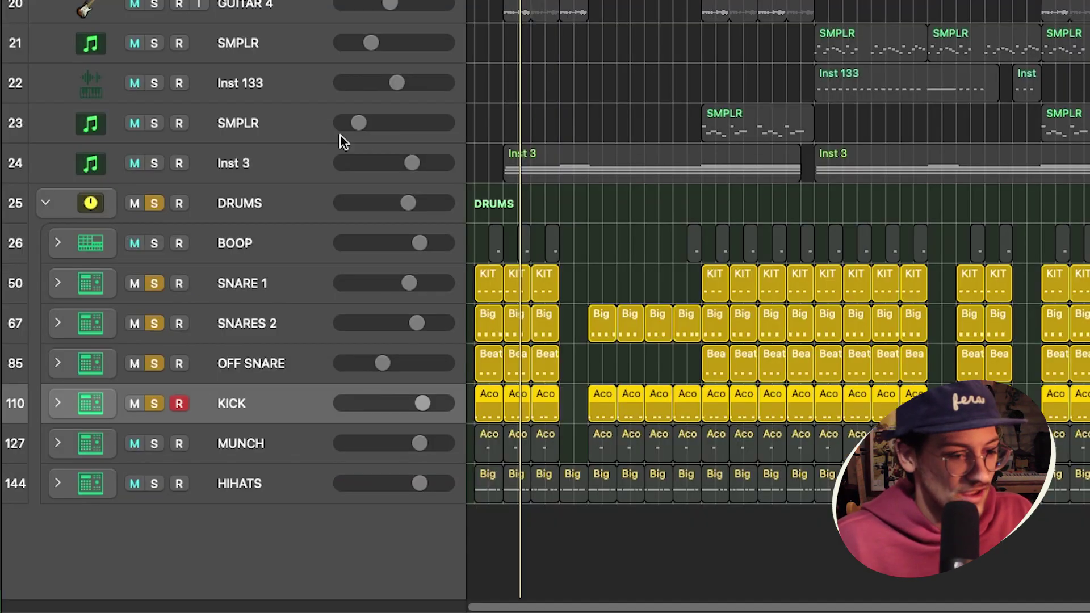
{"action": "key", "text": "space"}
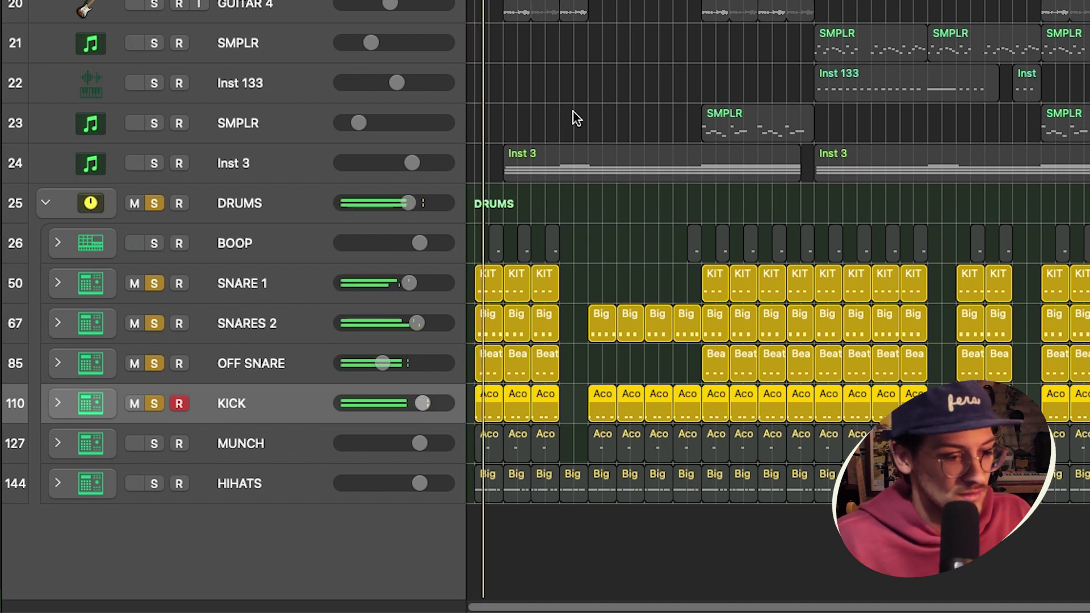
- Remove OFF SNARE and KICK from the solo, and audition SNARE 1 and SNARES 2 each on their own
{"action": "left_click_drag", "start_coordinate": [154, 363], "coordinate": [149, 401]}
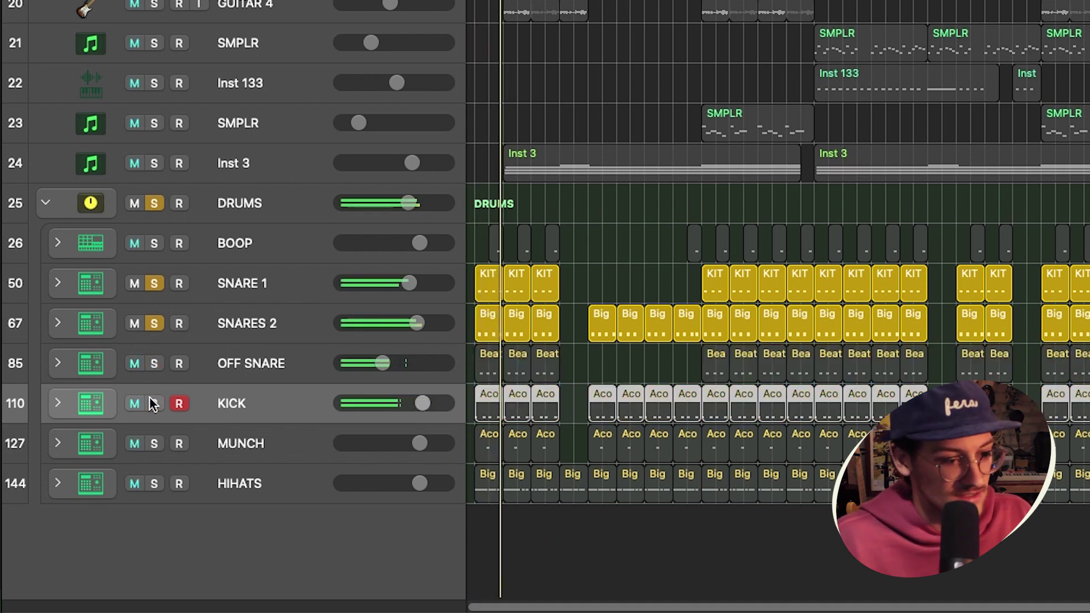
{"action": "left_click", "coordinate": [159, 326]}
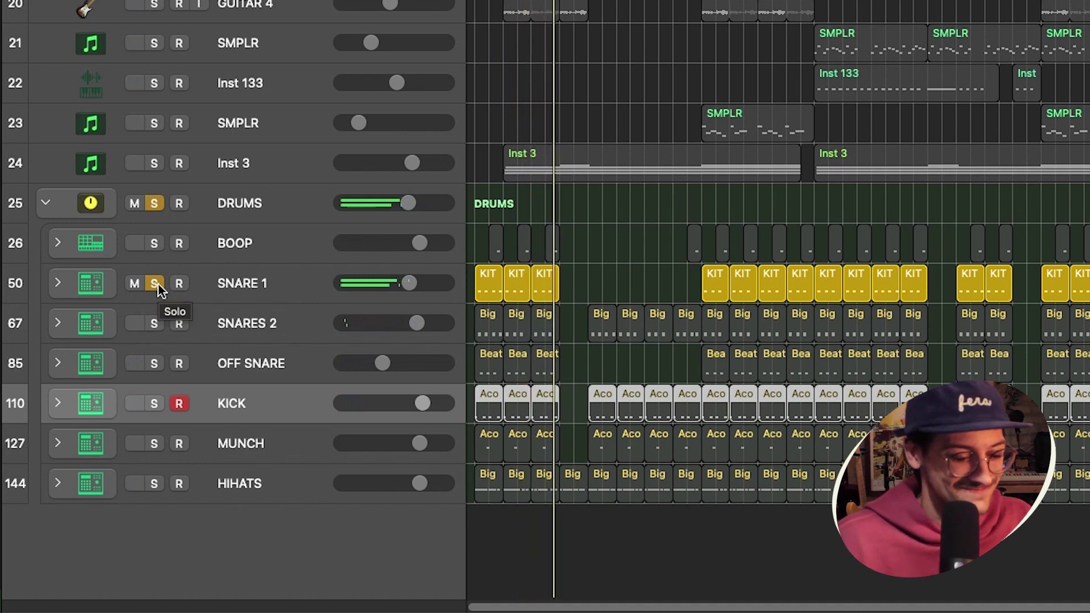
{"action": "left_click", "coordinate": [154, 323], "text": "alt"}
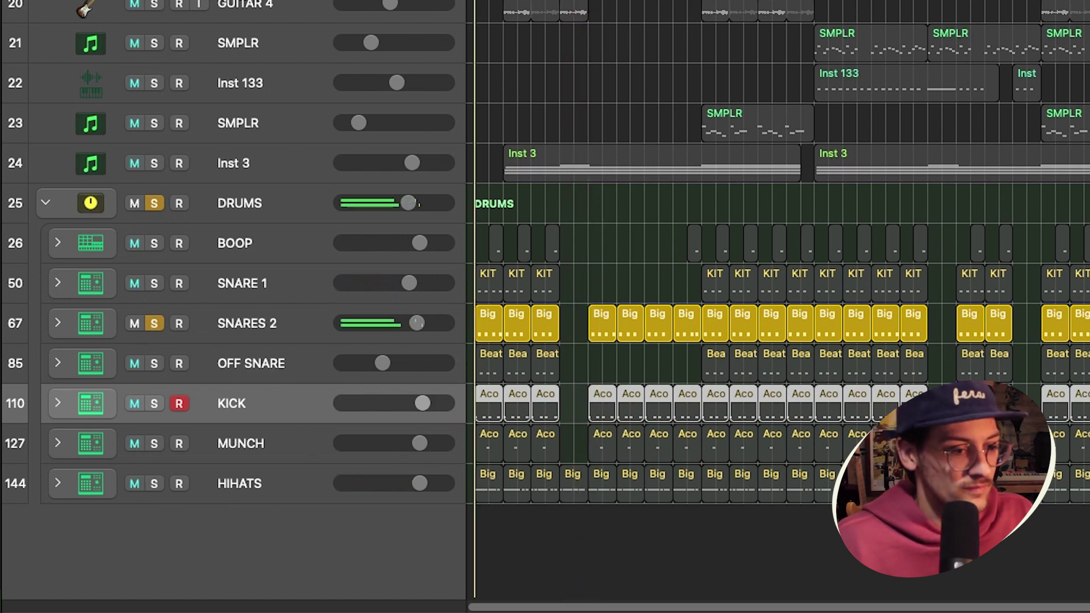
- Solo SNARE 1, OFF SNARE and KICK alongside SNARES 2 and play the combination from the start of the song
{"action": "left_click", "coordinate": [154, 283]}
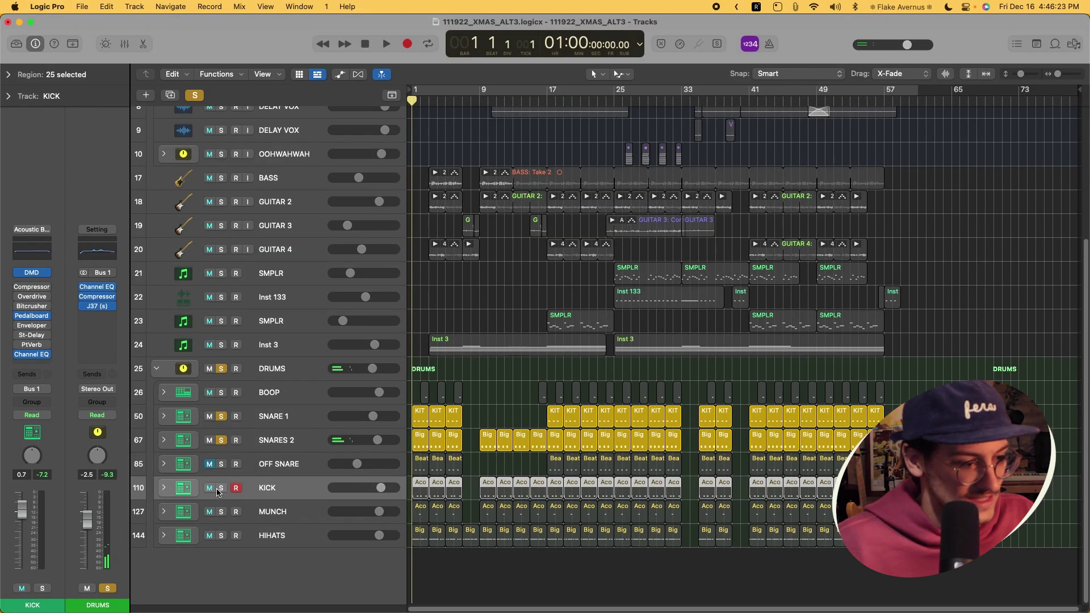
{"action": "left_click", "coordinate": [218, 465]}
{"action": "left_click", "coordinate": [221, 488]}
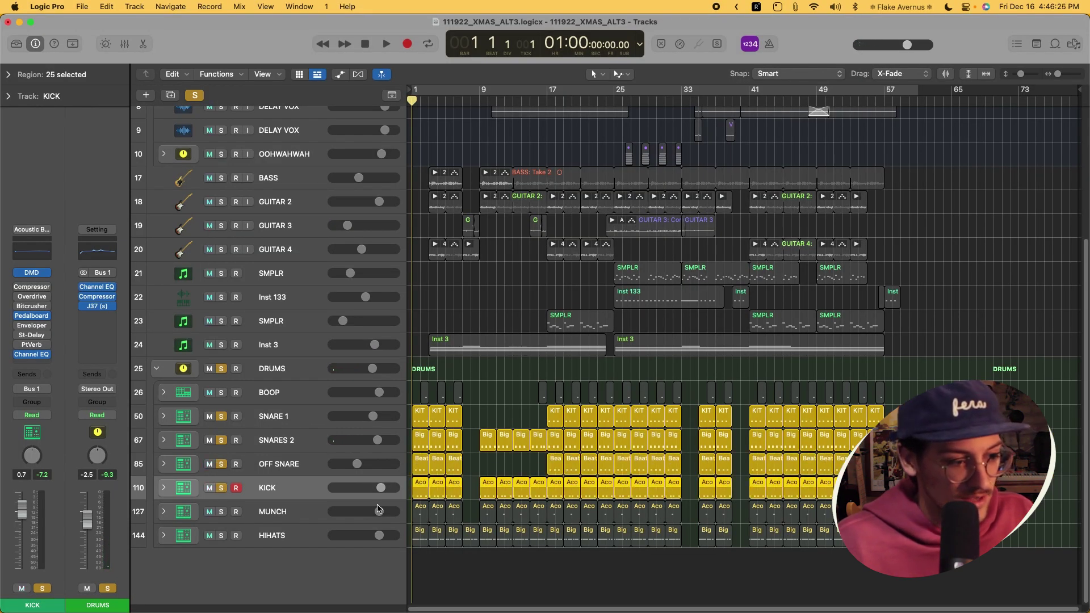
{"action": "key", "text": "space"}
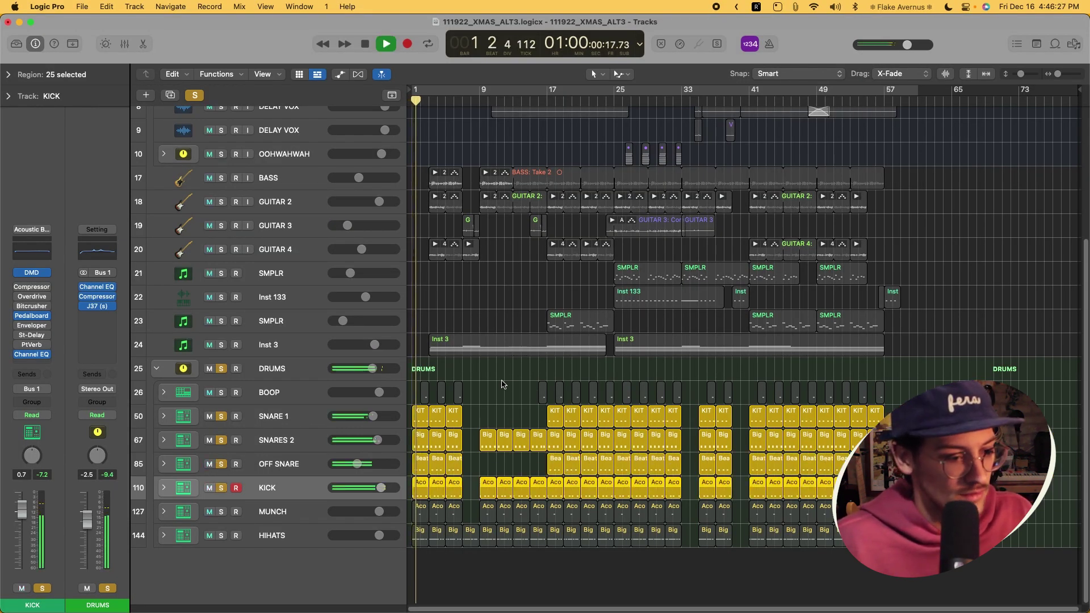
- Add MUNCH to the soloed drums, isolate it, replay it from about bar 5, and stop playback
{"action": "left_click", "coordinate": [219, 513]}
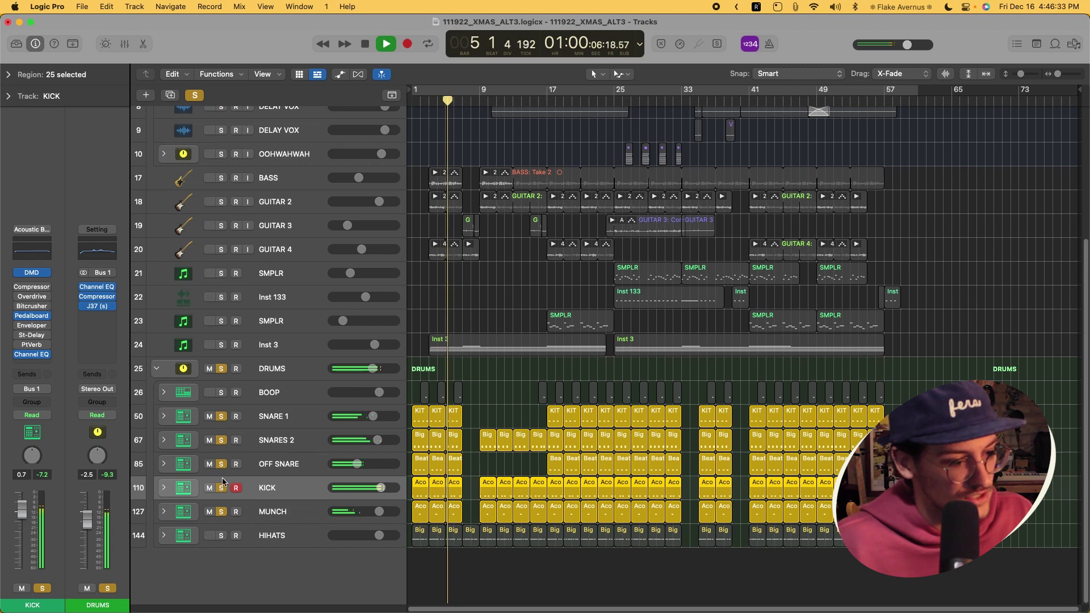
{"action": "left_click", "coordinate": [220, 511], "text": "alt"}
{"action": "left_click", "coordinate": [446, 101]}
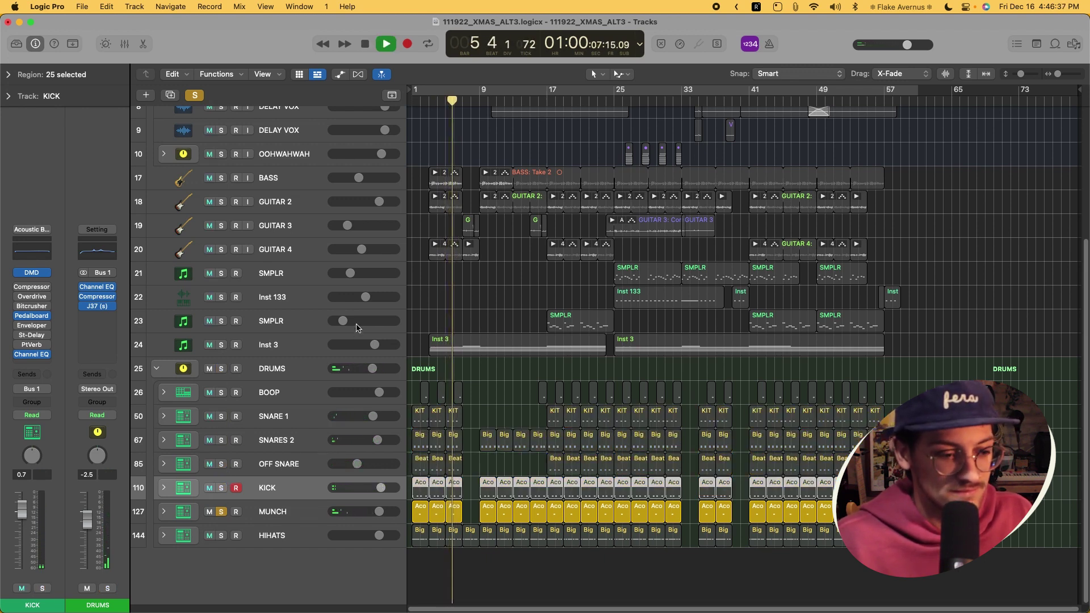
{"action": "key", "text": "space"}
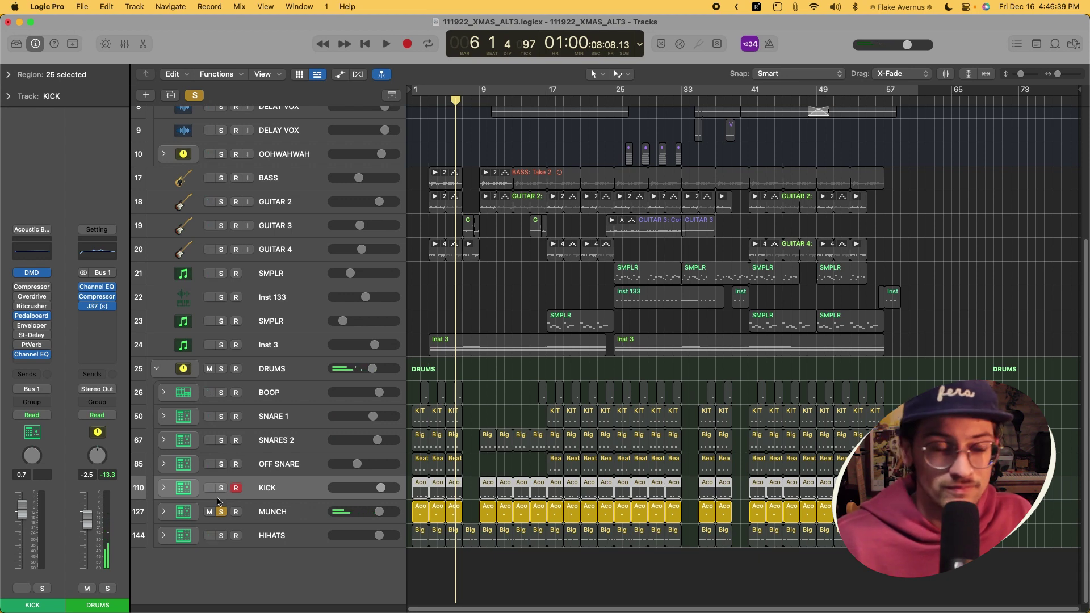
- Solo the drum tracks from KICK up to BOOP along with MUNCH, select the BOOP track and play
{"action": "left_click_drag", "start_coordinate": [221, 489], "coordinate": [226, 396]}
{"action": "left_click", "coordinate": [281, 398]}
{"action": "key", "text": "space"}
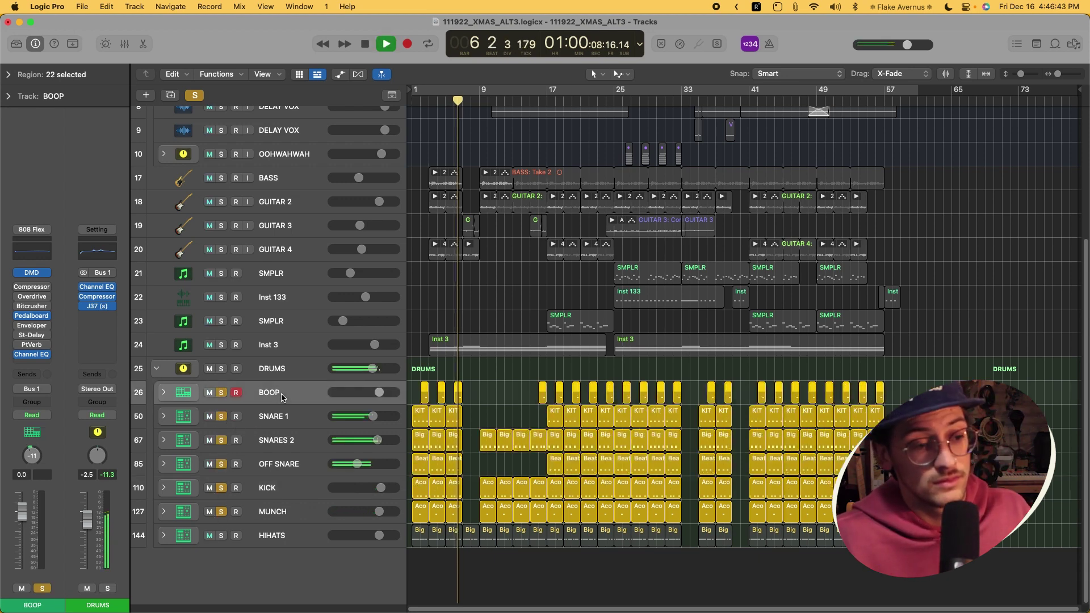
- Return to the start of the song and audition the full soloed drum kit, including HIHATS
{"action": "key", "text": "space"}
{"action": "key", "text": "Return"}
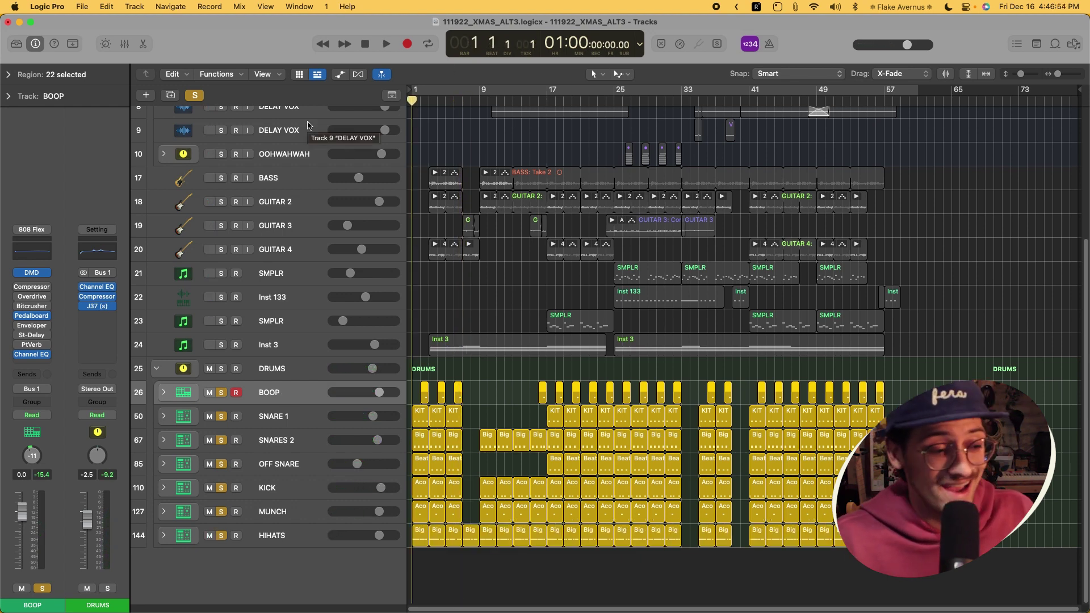
{"action": "key", "text": "space"}
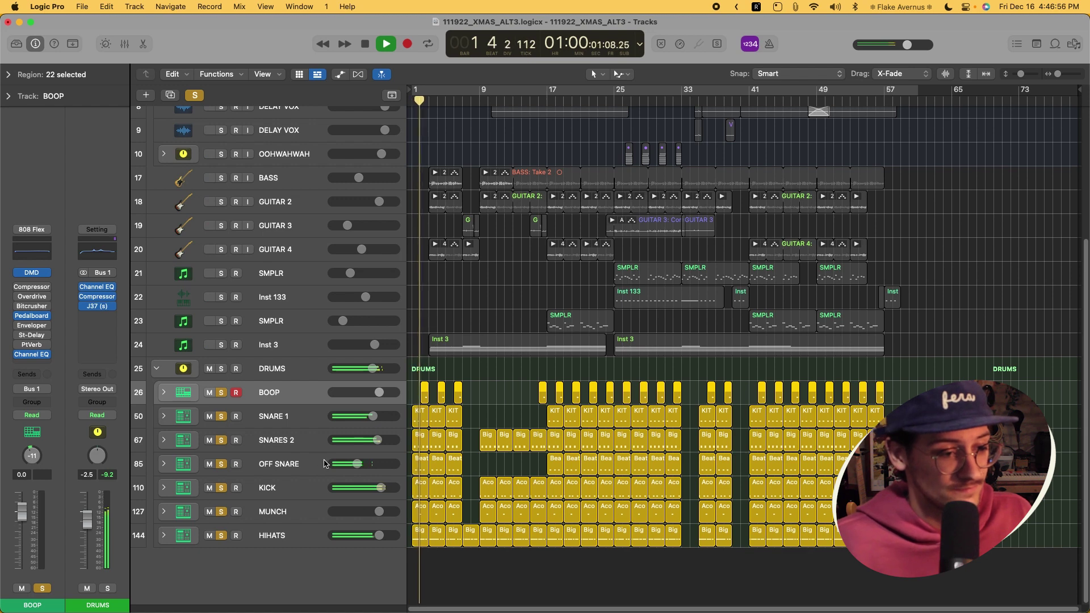
{"action": "key", "text": "space"}
- Review the channel strips of the DRUMS stack and each of its subtracks, revisiting SNARE 1, SNARES 2 and OFF SNARE
{"action": "left_click", "coordinate": [304, 373]}
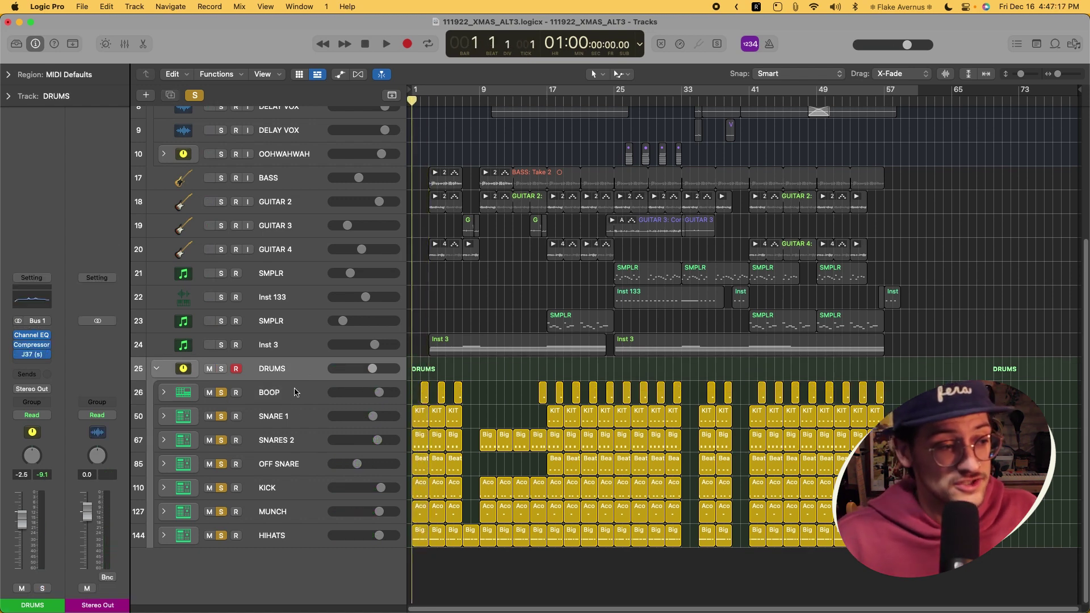
{"action": "left_click", "coordinate": [296, 391]}
{"action": "left_click", "coordinate": [295, 415]}
{"action": "left_click", "coordinate": [296, 441]}
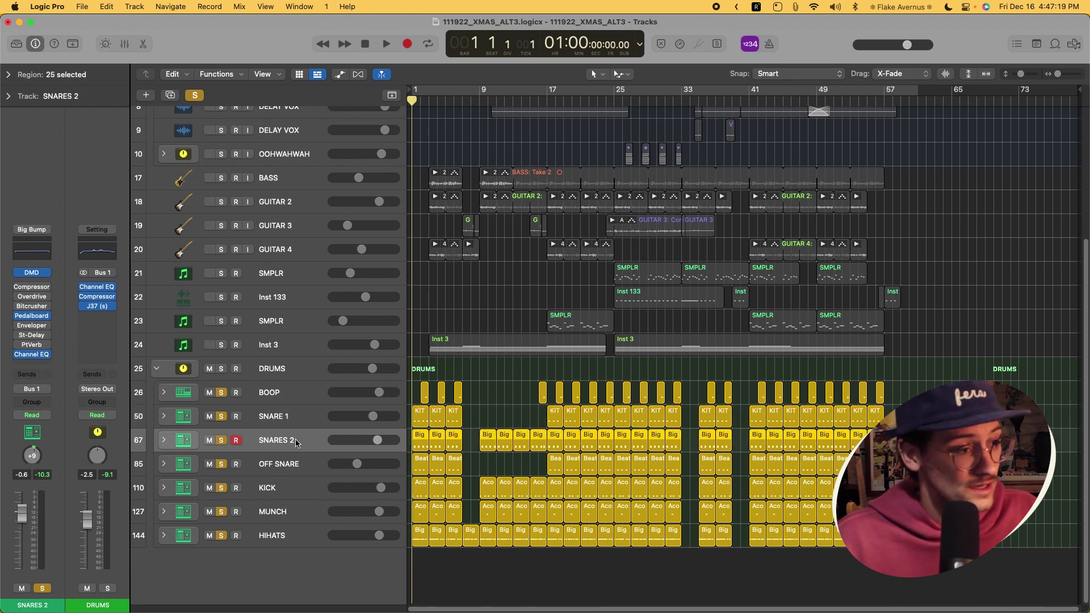
{"action": "left_click", "coordinate": [293, 469]}
{"action": "left_click", "coordinate": [290, 494]}
{"action": "left_click", "coordinate": [289, 518]}
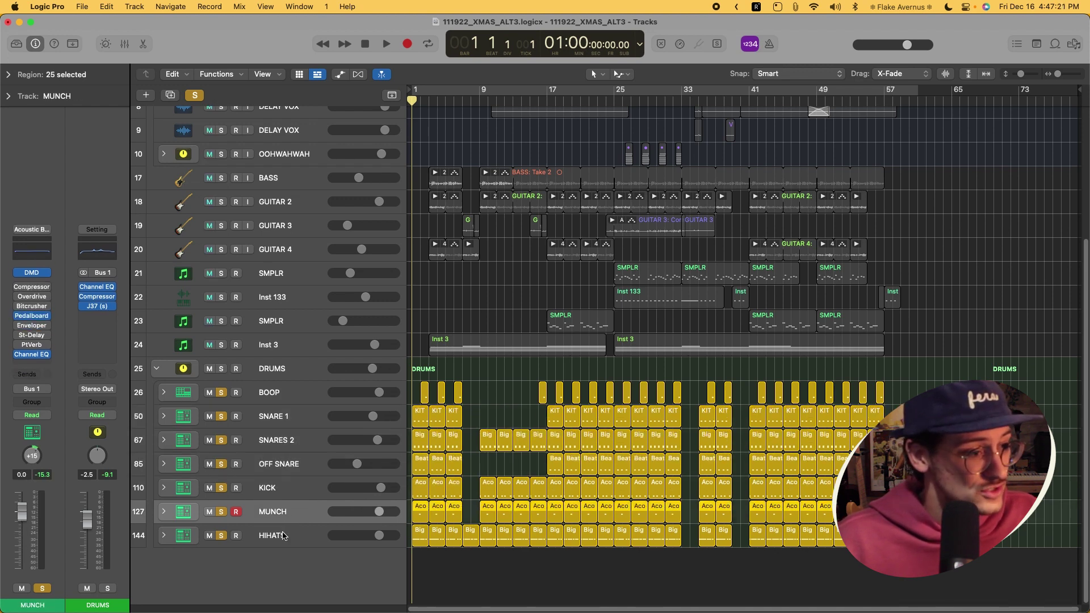
{"action": "left_click", "coordinate": [284, 535]}
{"action": "left_click", "coordinate": [283, 417]}
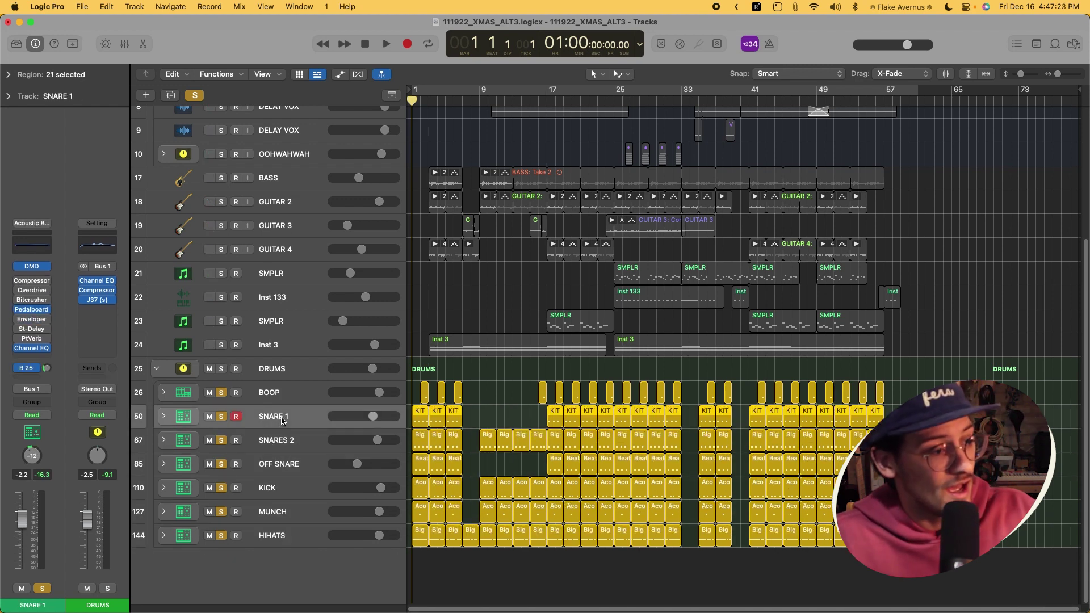
{"action": "left_click", "coordinate": [281, 448]}
{"action": "left_click", "coordinate": [280, 463]}
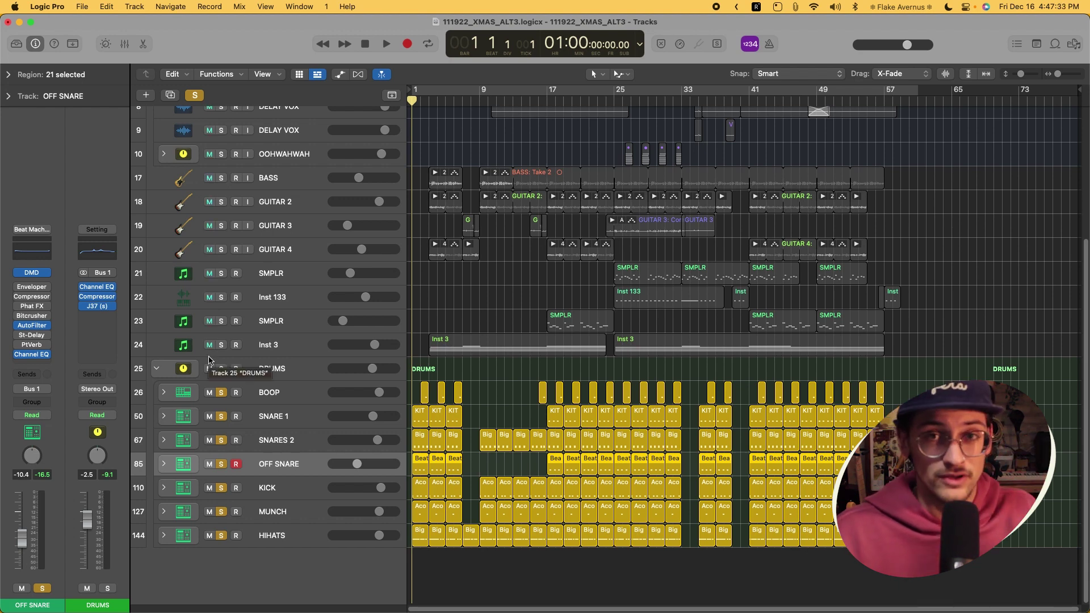
- Inspect the Drum Machine Designer kit on the SNARE 1 track and close its window
{"action": "left_click", "coordinate": [279, 418]}
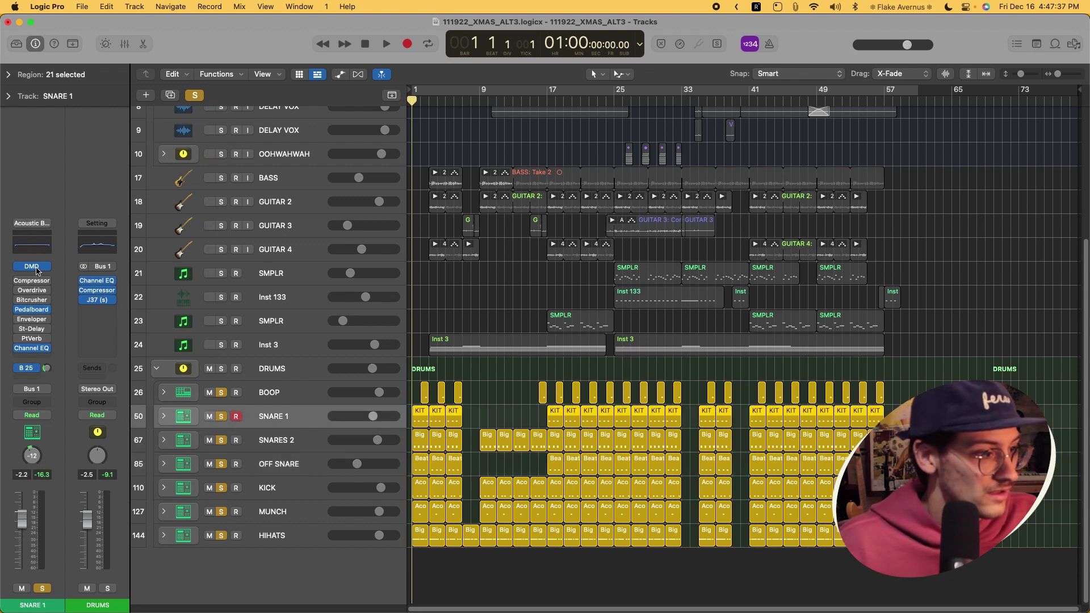
{"action": "left_click", "coordinate": [36, 268]}
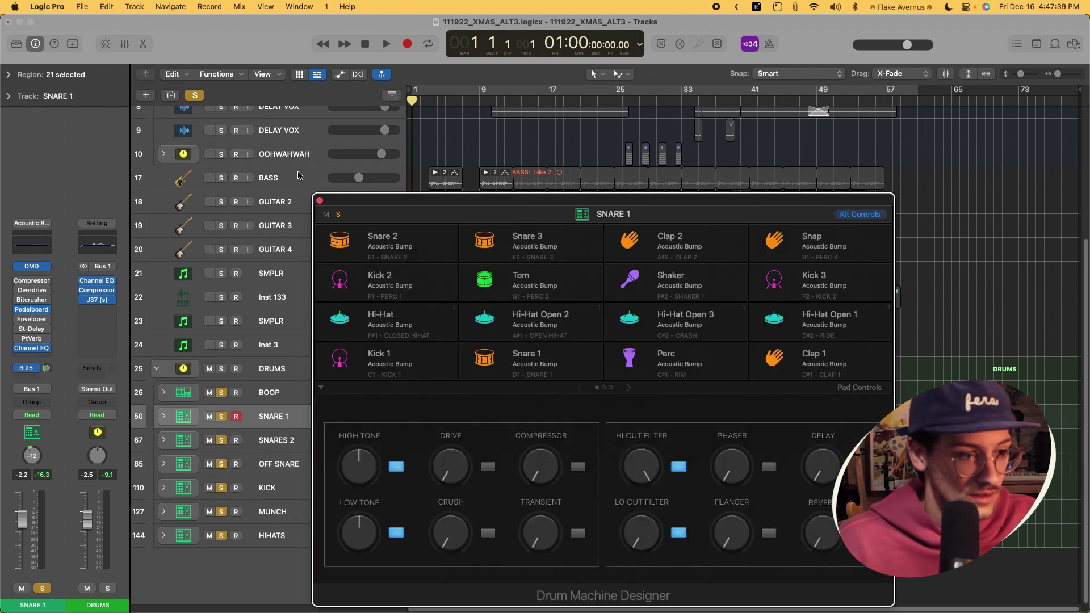
{"action": "left_click", "coordinate": [320, 201]}
- Inspect the Compressor on the DRUMS stack while the drums play, then close it and stop playback
{"action": "left_click", "coordinate": [272, 369]}
{"action": "left_click", "coordinate": [32, 345]}
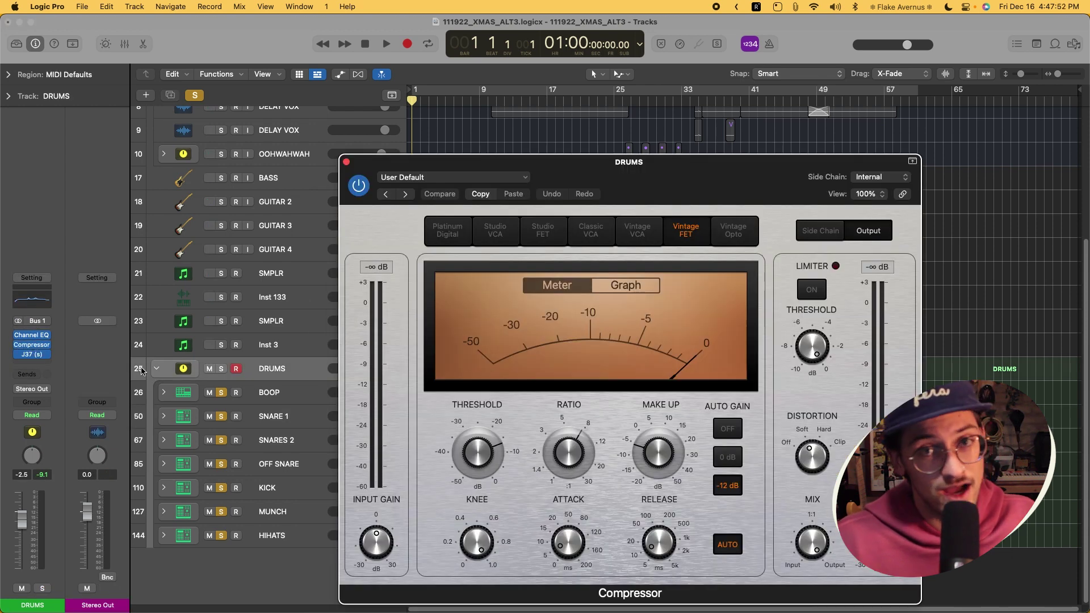
{"action": "key", "text": "space"}
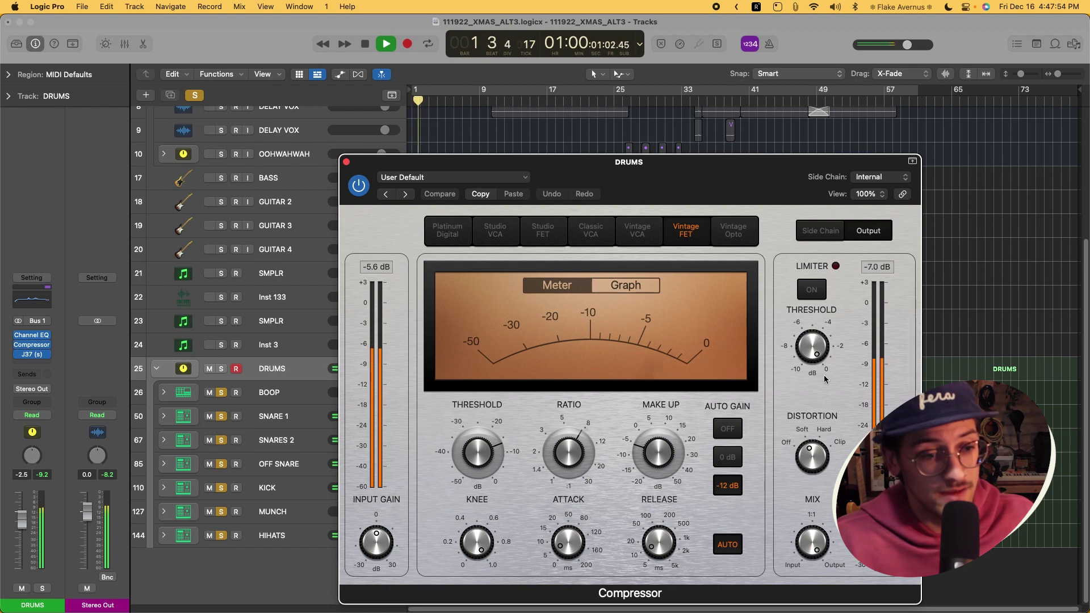
{"action": "left_click", "coordinate": [346, 162]}
{"action": "key", "text": "space"}
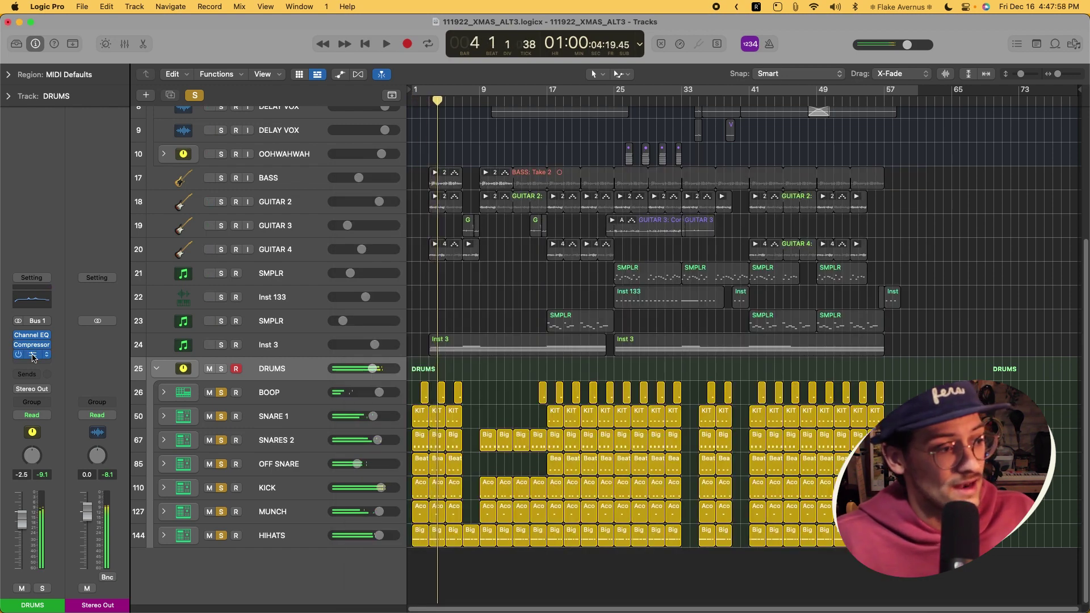
- Inspect the J37 tape plug-in on the DRUMS stack, then compare the playing drums with it bypassed and enabled
{"action": "left_click", "coordinate": [33, 355]}
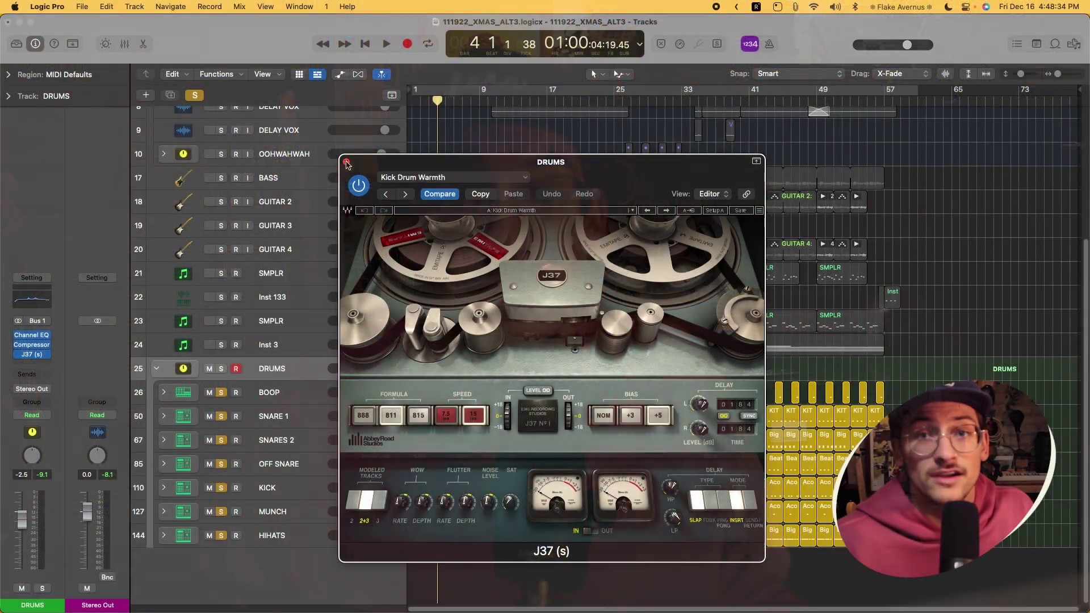
{"action": "left_click", "coordinate": [347, 163]}
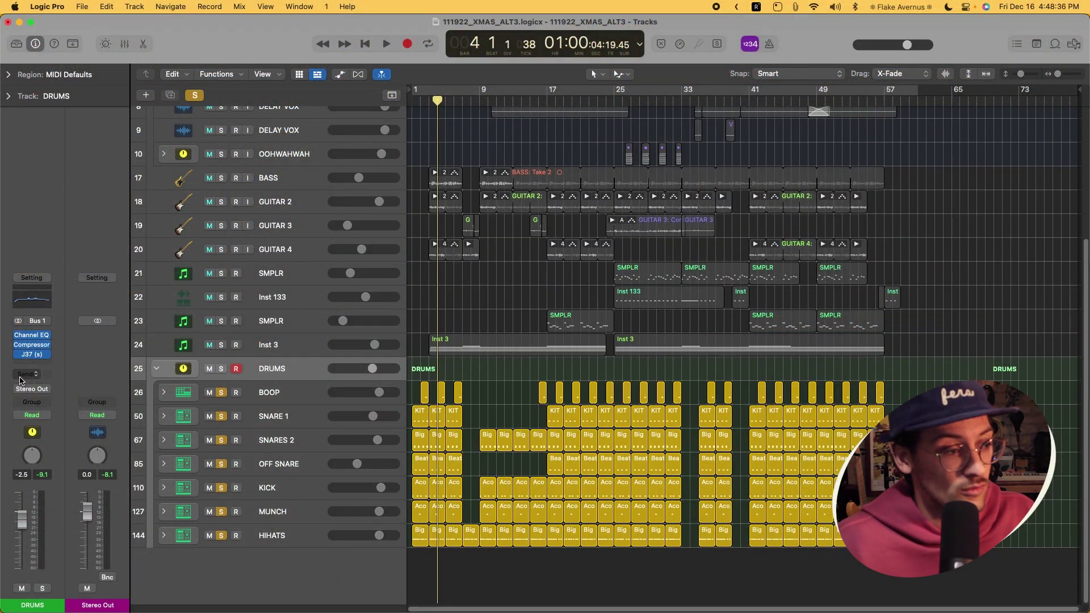
{"action": "left_click_drag", "start_coordinate": [440, 103], "coordinate": [434, 103]}
{"action": "key", "text": "space"}
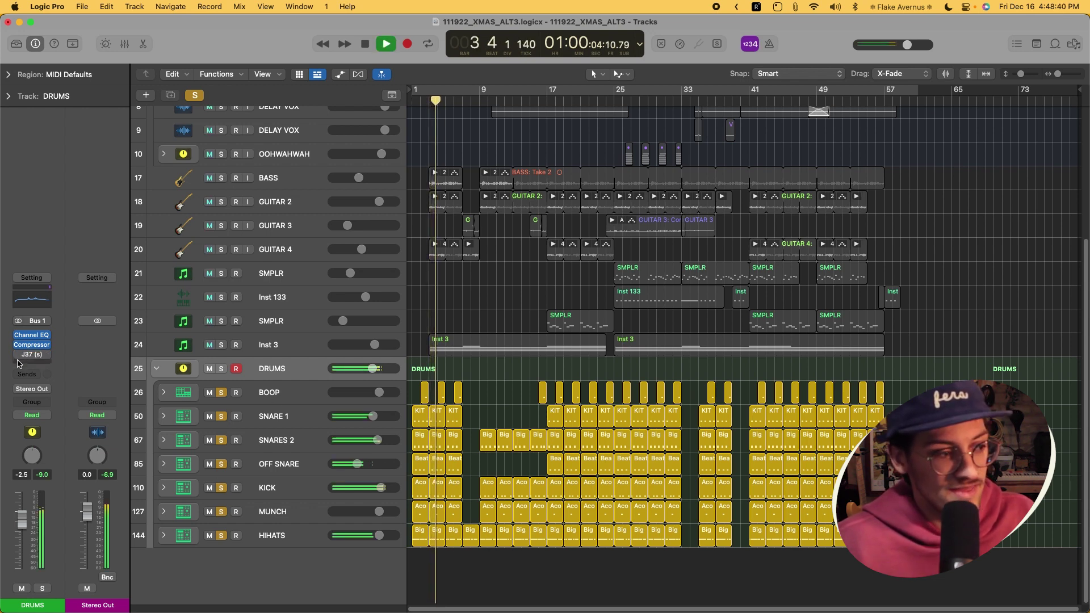
{"action": "mouse_move", "coordinate": [20, 357]}
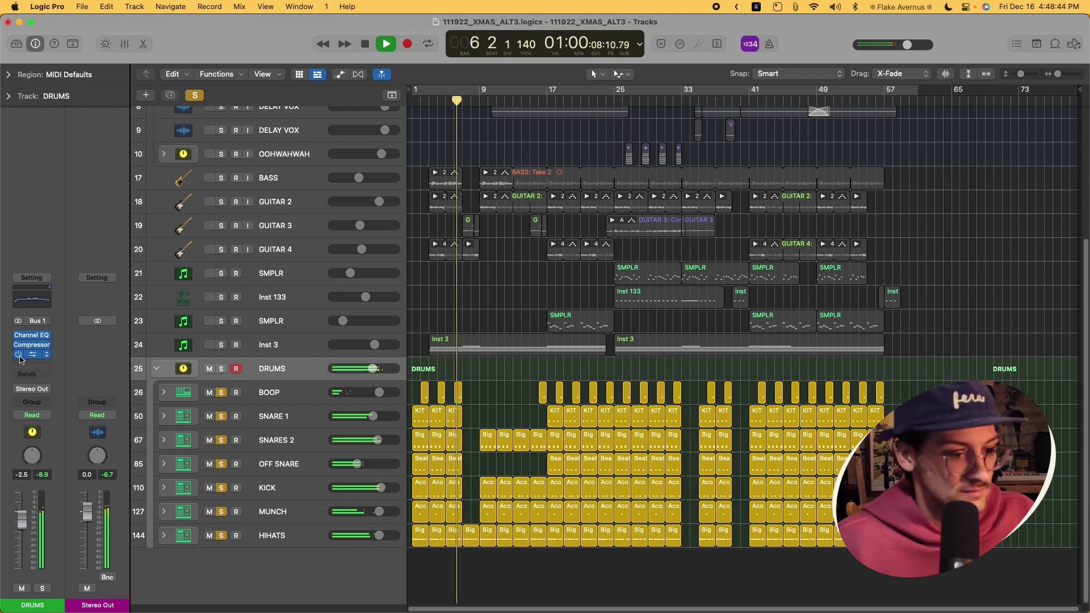
{"action": "key", "text": "space"}
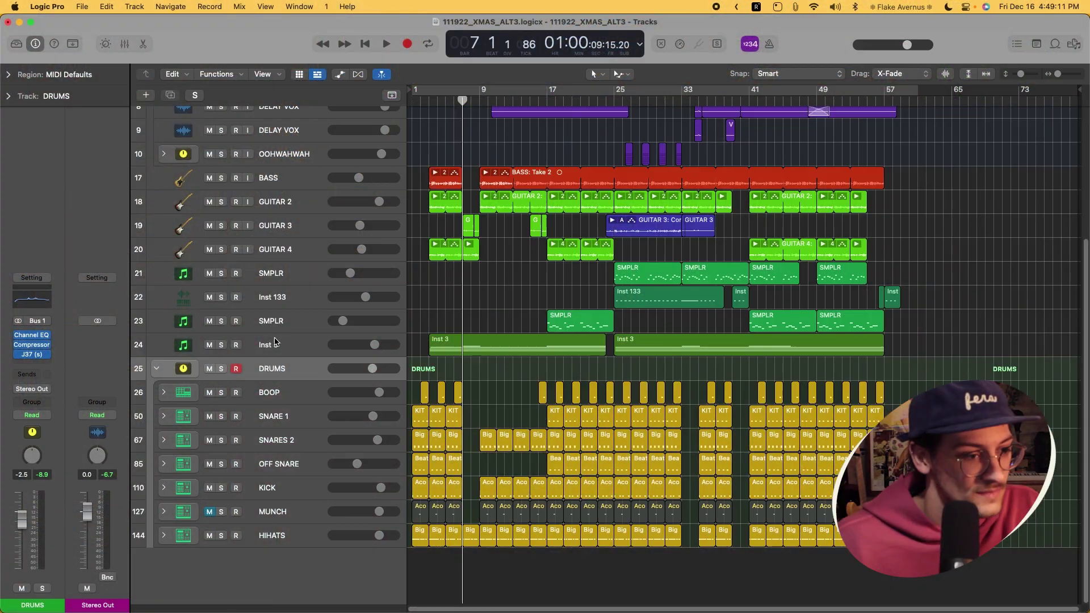
- Solo the Inst 3 track and play it from about bar 3
{"action": "left_click", "coordinate": [224, 347]}
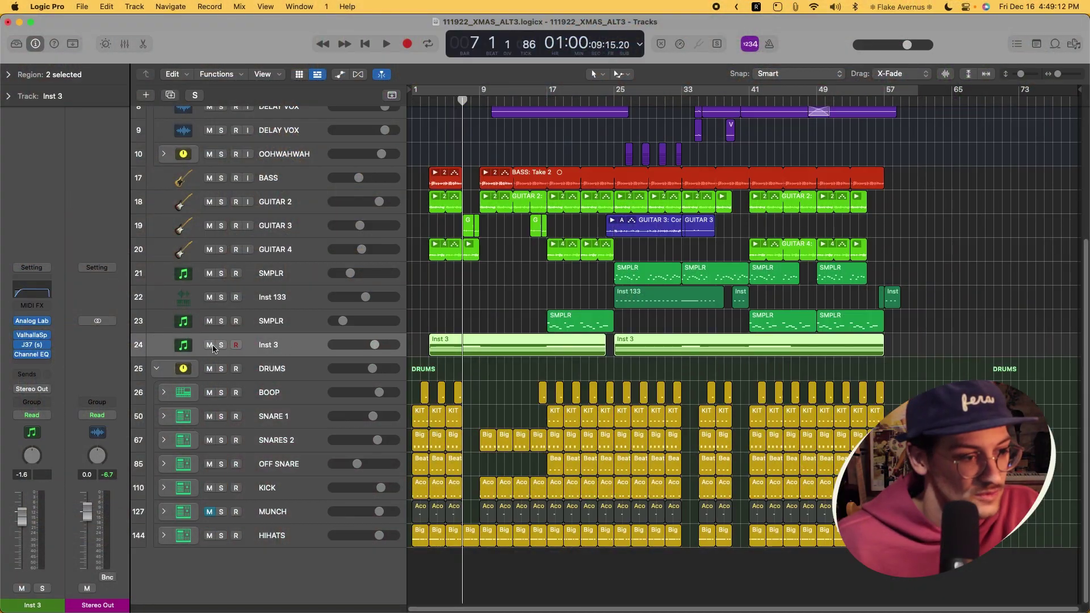
{"action": "left_click", "coordinate": [222, 347]}
{"action": "left_click", "coordinate": [434, 102]}
{"action": "key", "text": "space"}
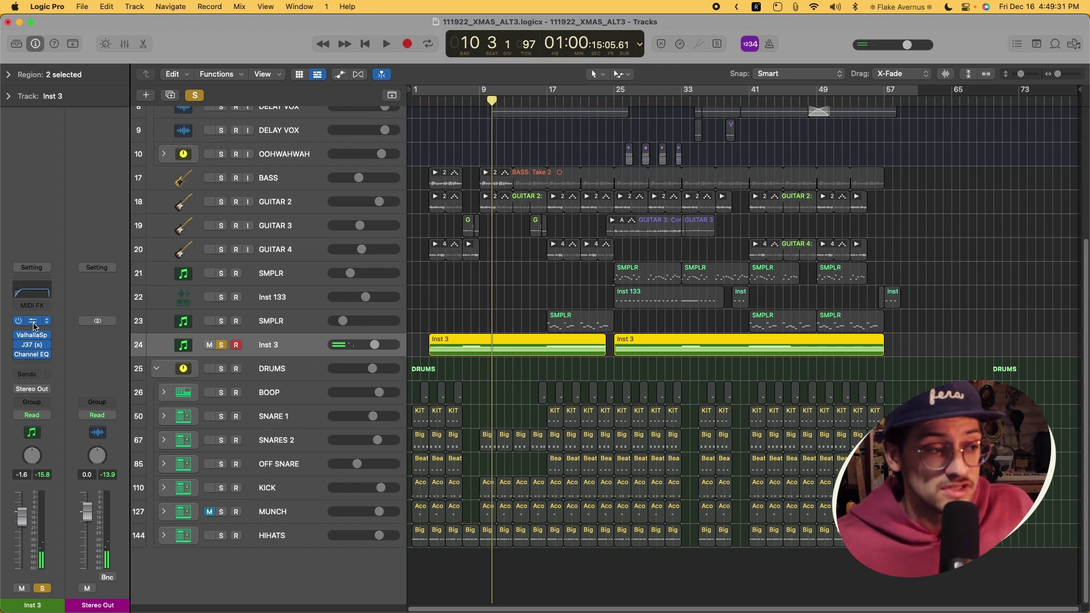
- Open the Analog Lab instrument on Inst 3, audition its Deckard's DX sound, and close the plug-in window
{"action": "left_click", "coordinate": [32, 324]}
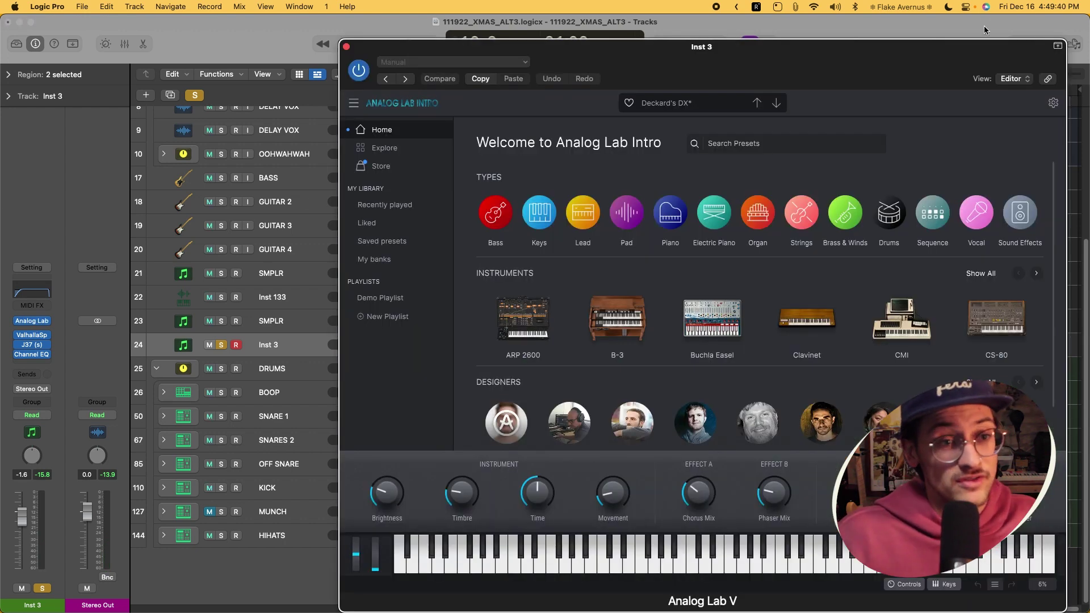
{"action": "left_click_drag", "start_coordinate": [871, 48], "coordinate": [793, 48]}
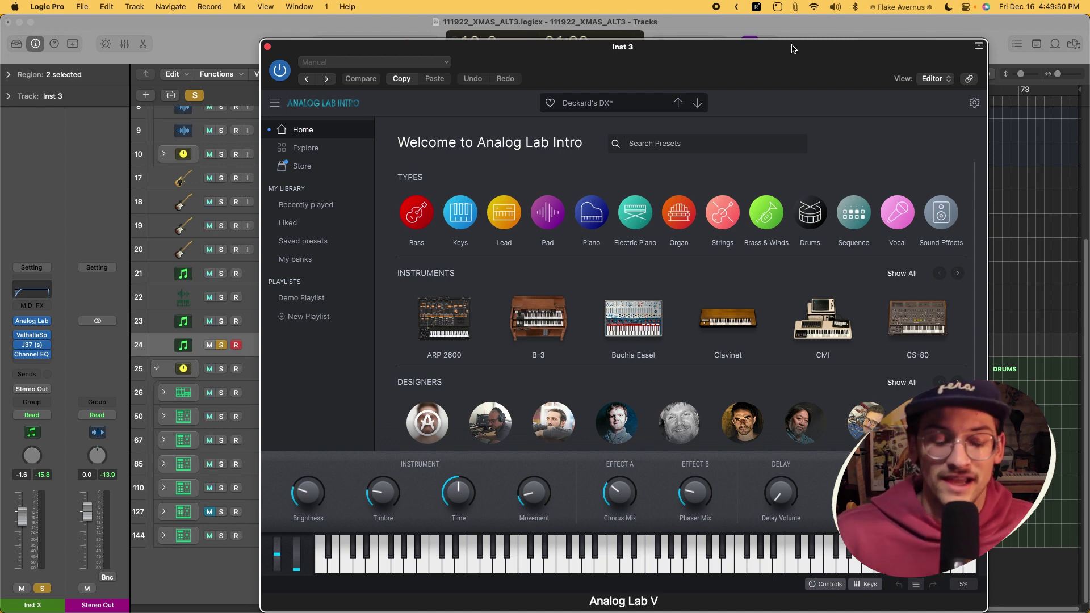
{"action": "left_click", "coordinate": [548, 565]}
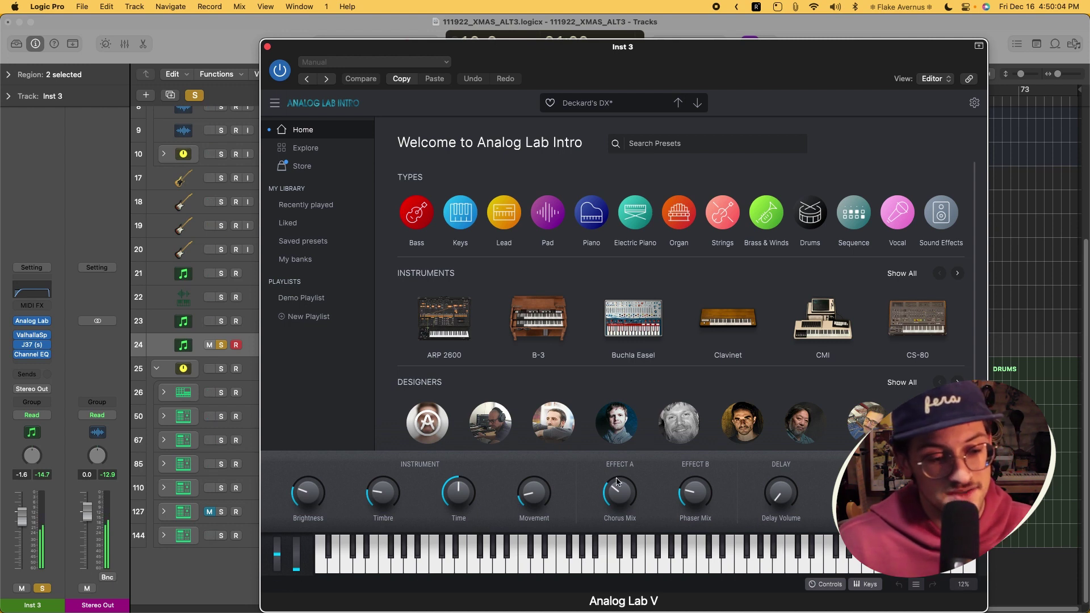
{"action": "left_click", "coordinate": [268, 47]}
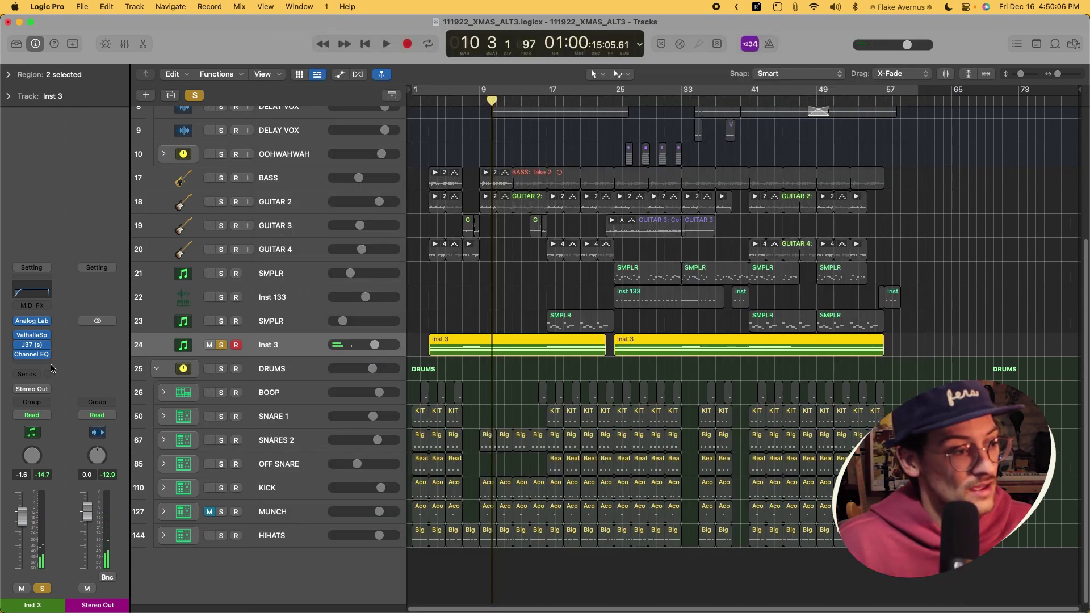
- Inspect the ValhallaSpaceModulator and J37 tape settings on Inst 3, closing each plug-in window
{"action": "left_click", "coordinate": [34, 336]}
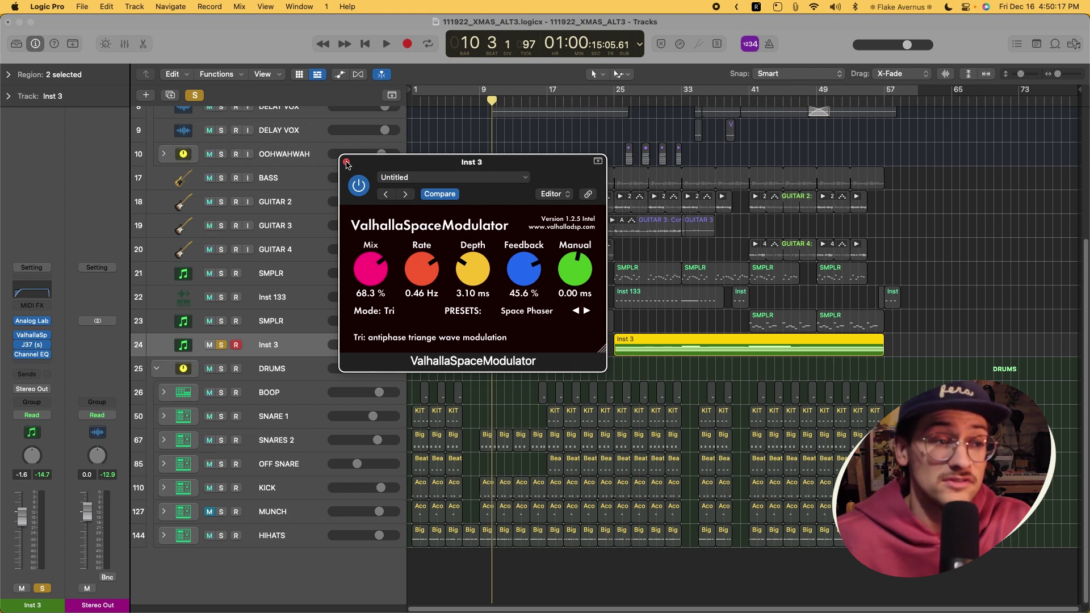
{"action": "left_click", "coordinate": [347, 163]}
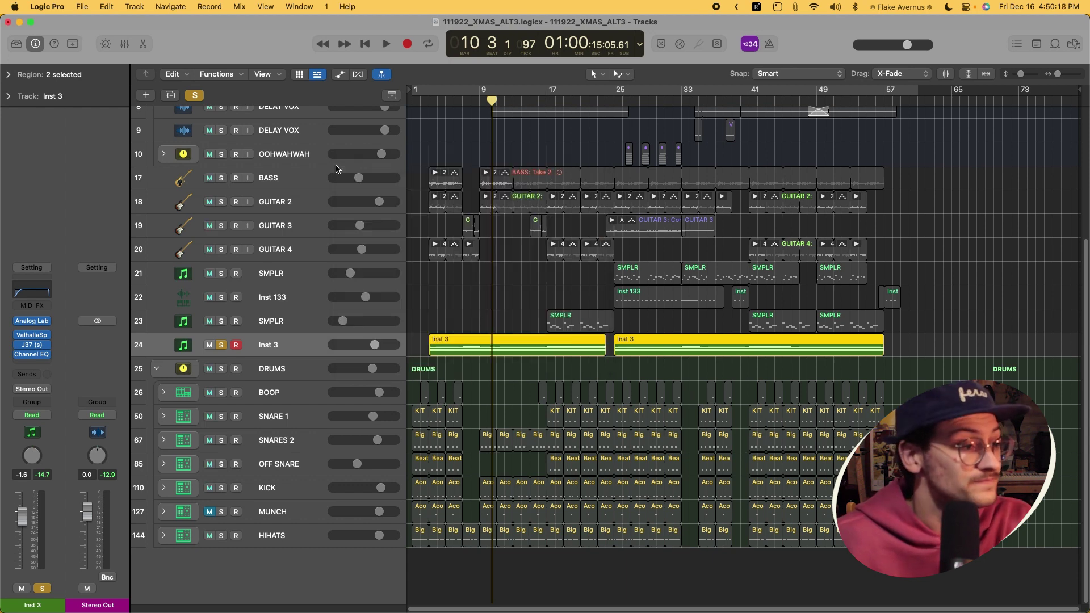
{"action": "left_click", "coordinate": [33, 349]}
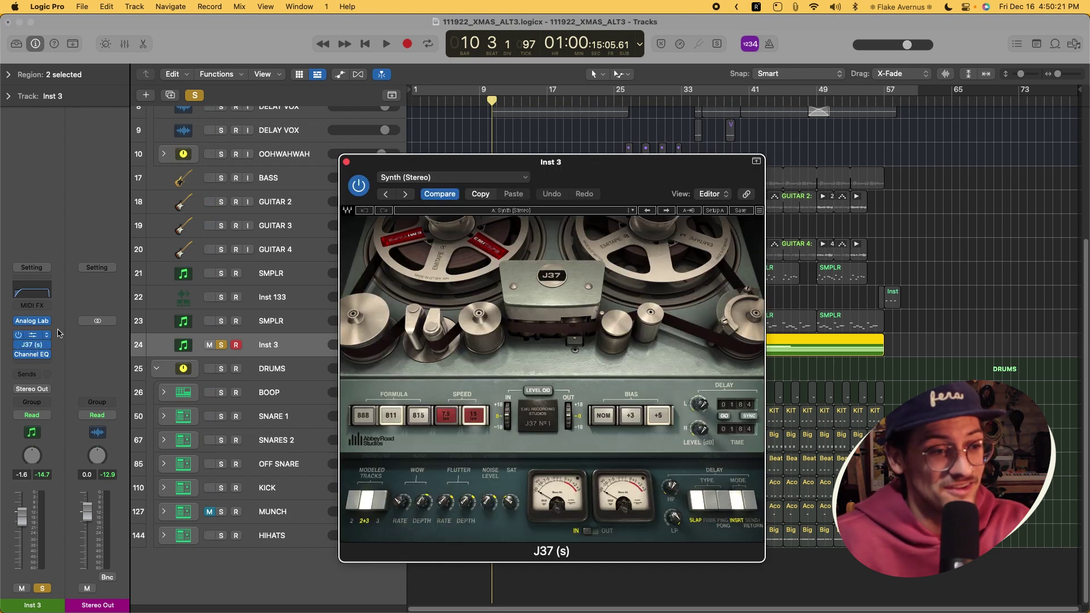
{"action": "left_click", "coordinate": [347, 163]}
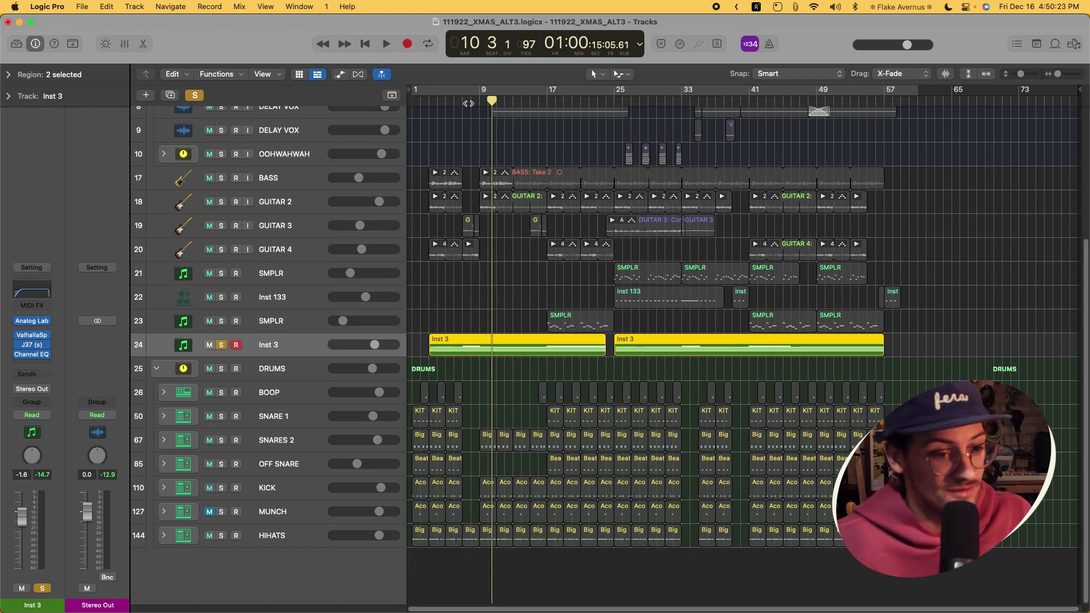
- Solo SMPLR on track 23 alongside Inst 3, select it, and play both from the start of bar 17
{"action": "key", "text": "space"}
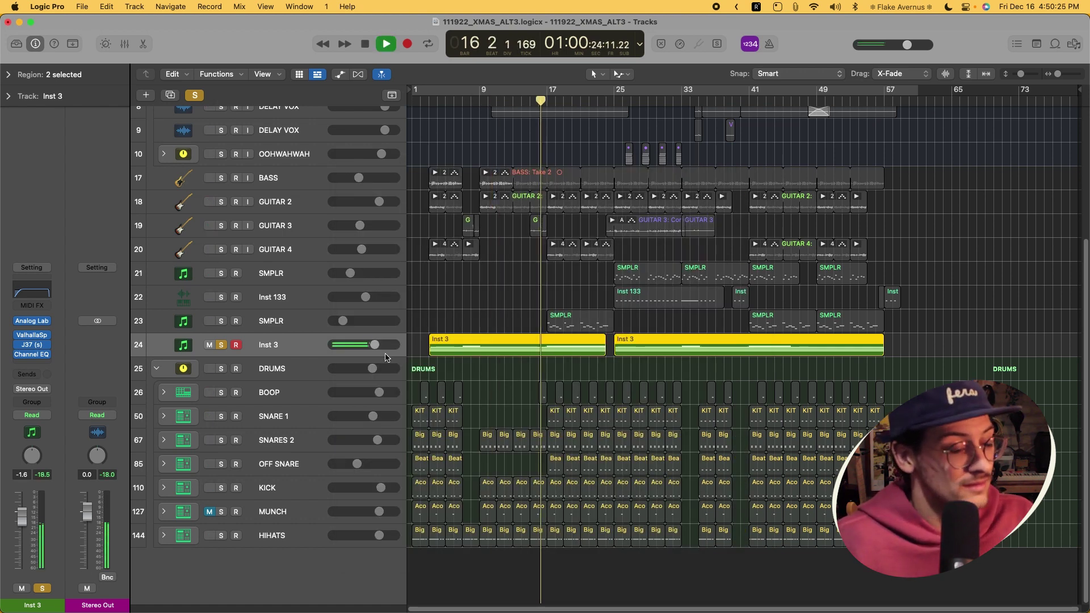
{"action": "left_click", "coordinate": [222, 321]}
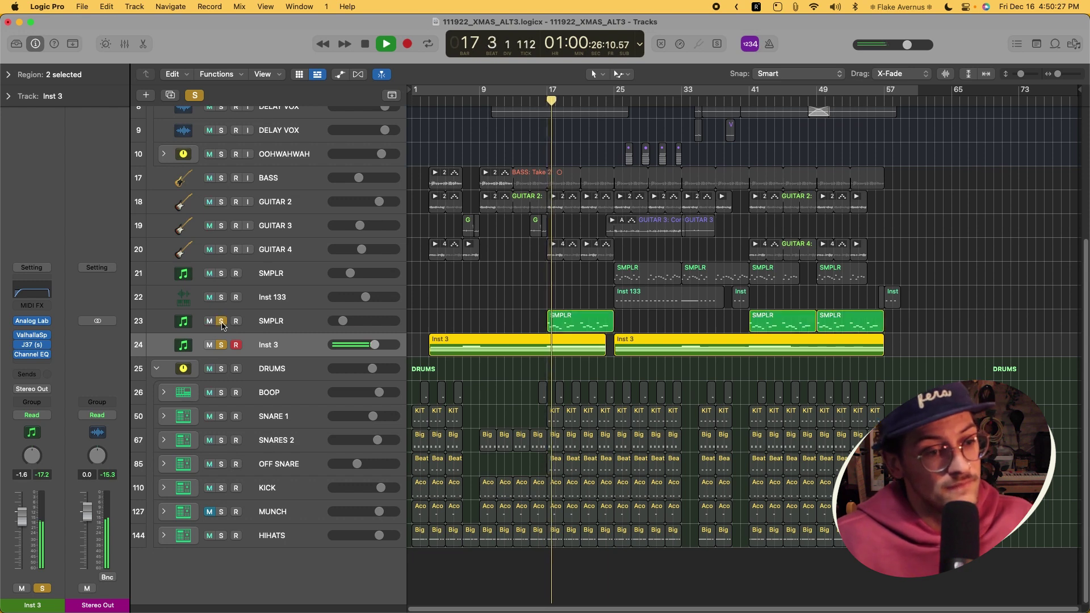
{"action": "key", "text": "space"}
{"action": "left_click", "coordinate": [548, 101]}
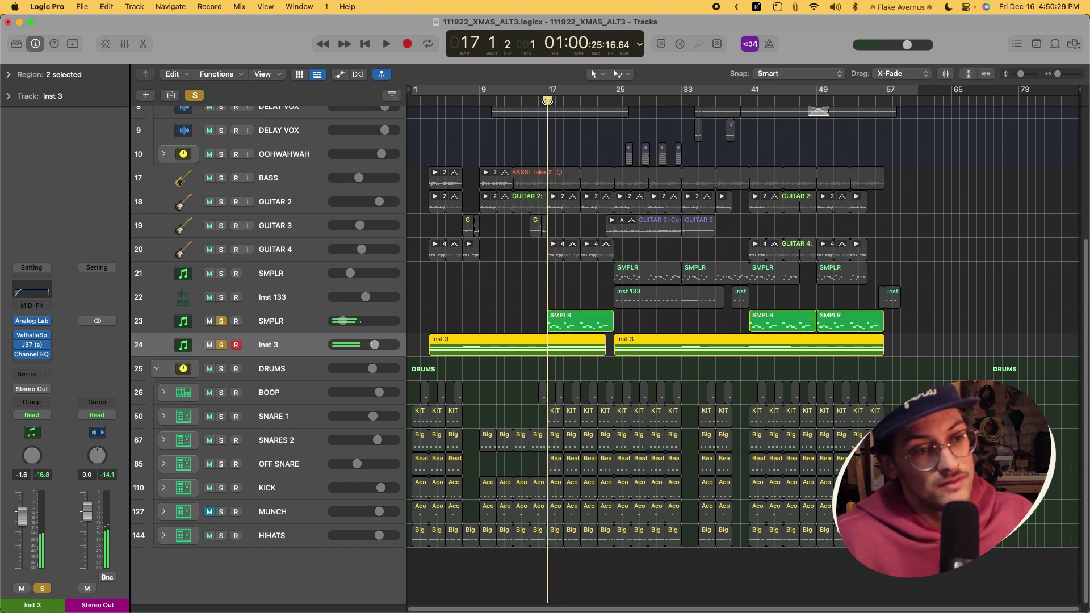
{"action": "left_click", "coordinate": [295, 324]}
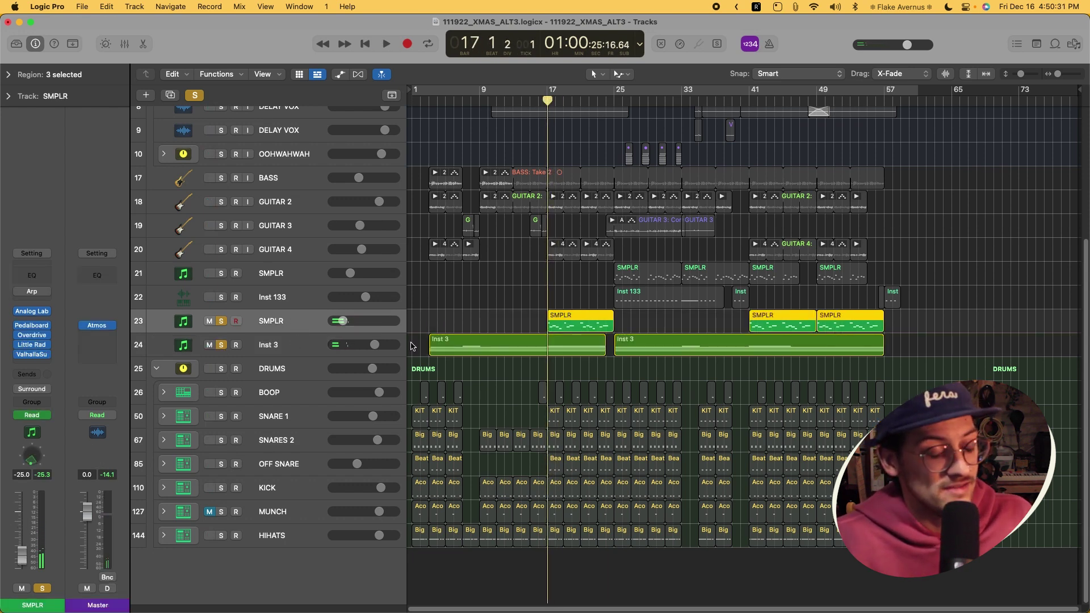
{"action": "key", "text": "space"}
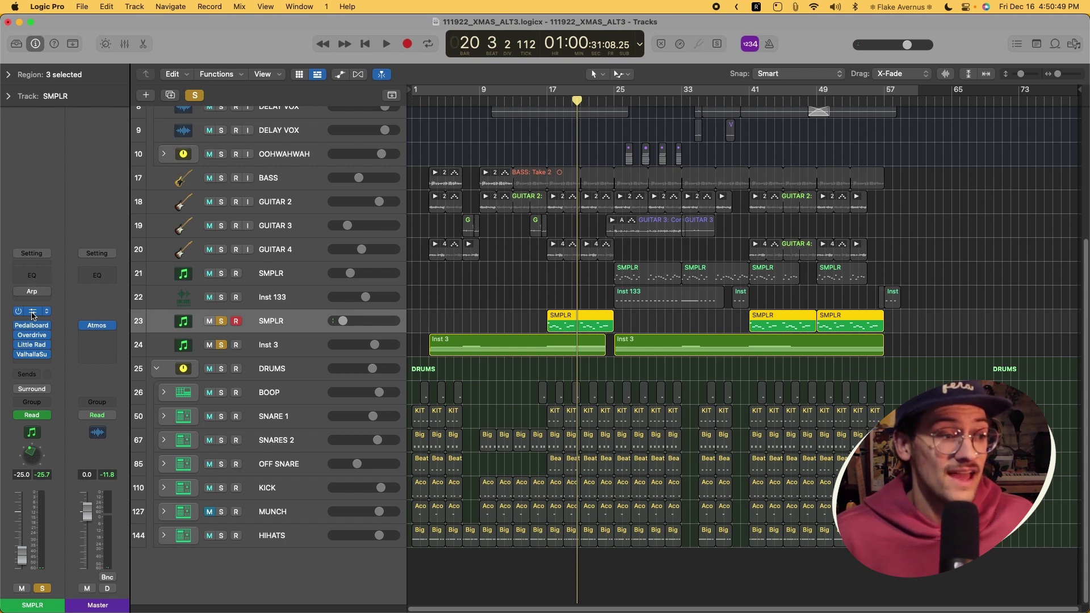
- Open the Analog Lab instrument on track 23, audition notes on its keyboard, and close the plug-in window
{"action": "left_click", "coordinate": [33, 312]}
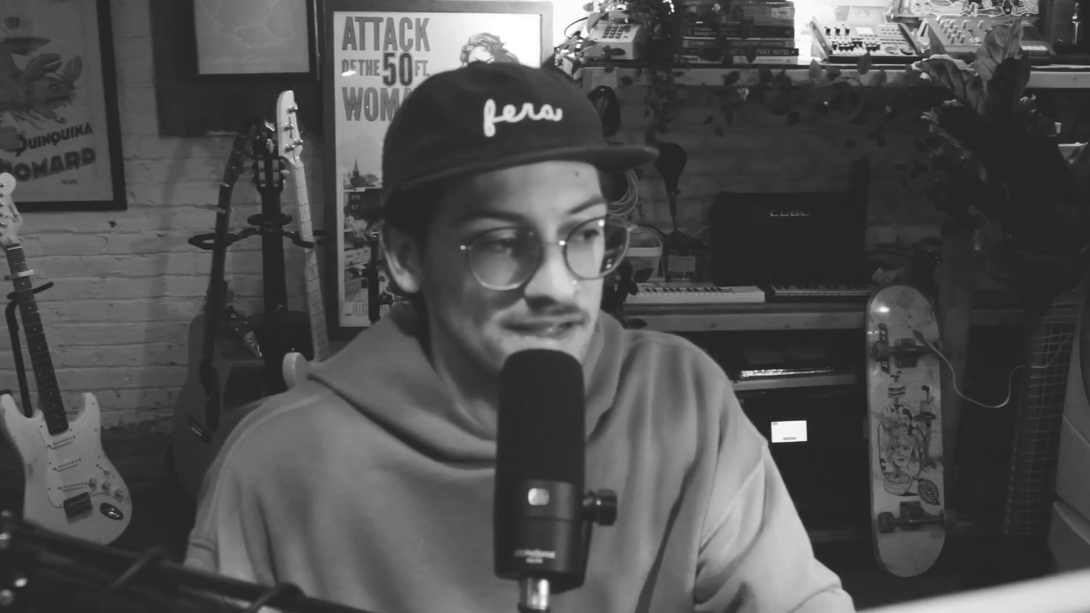
{"action": "left_click", "coordinate": [32, 311]}
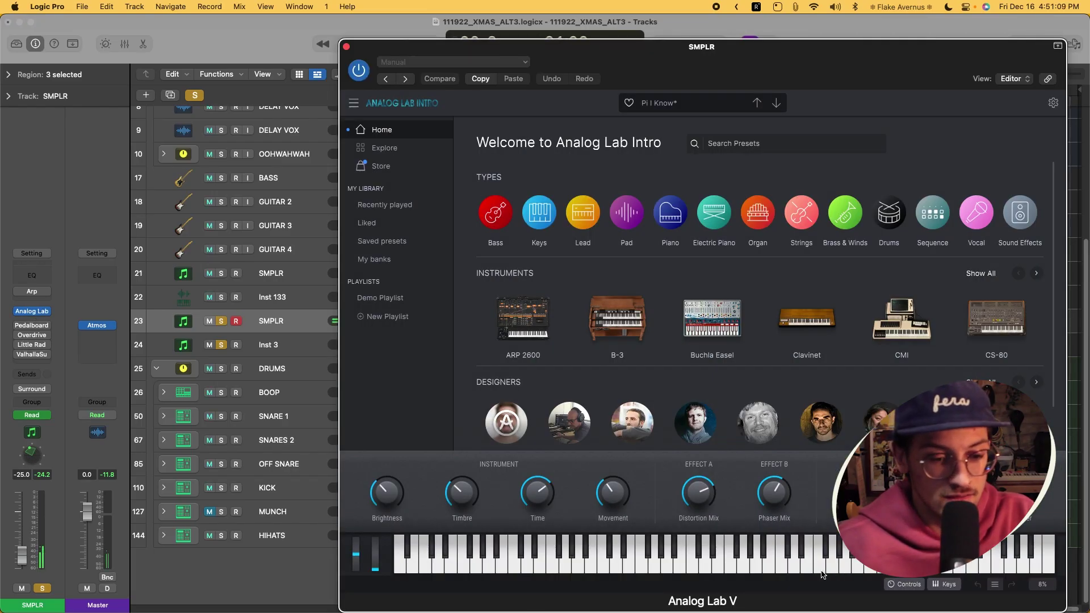
{"action": "left_click_drag", "start_coordinate": [820, 575], "coordinate": [786, 572]}
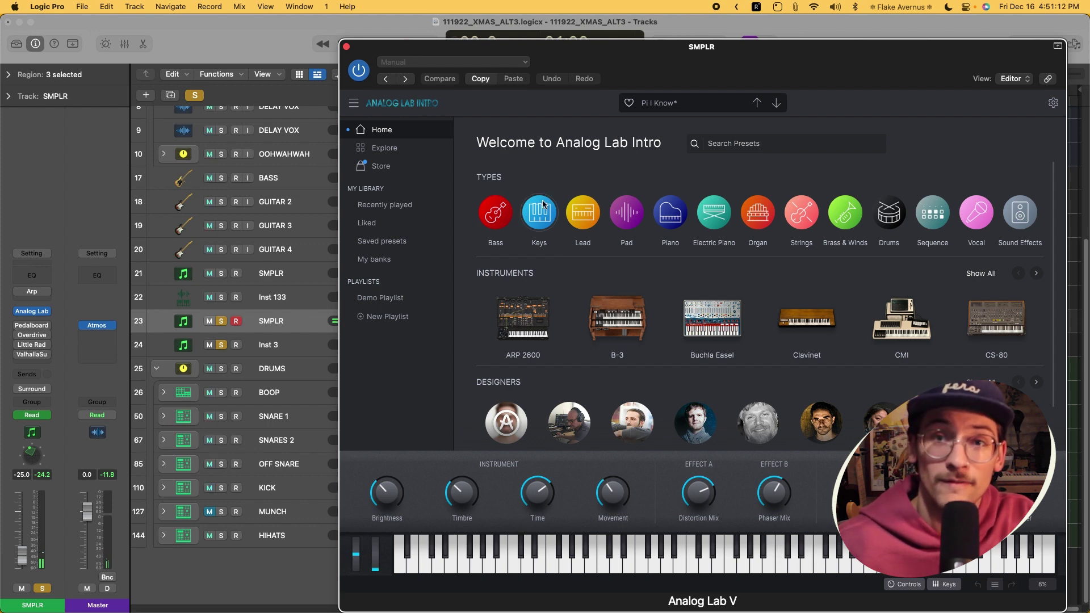
{"action": "left_click", "coordinate": [347, 47]}
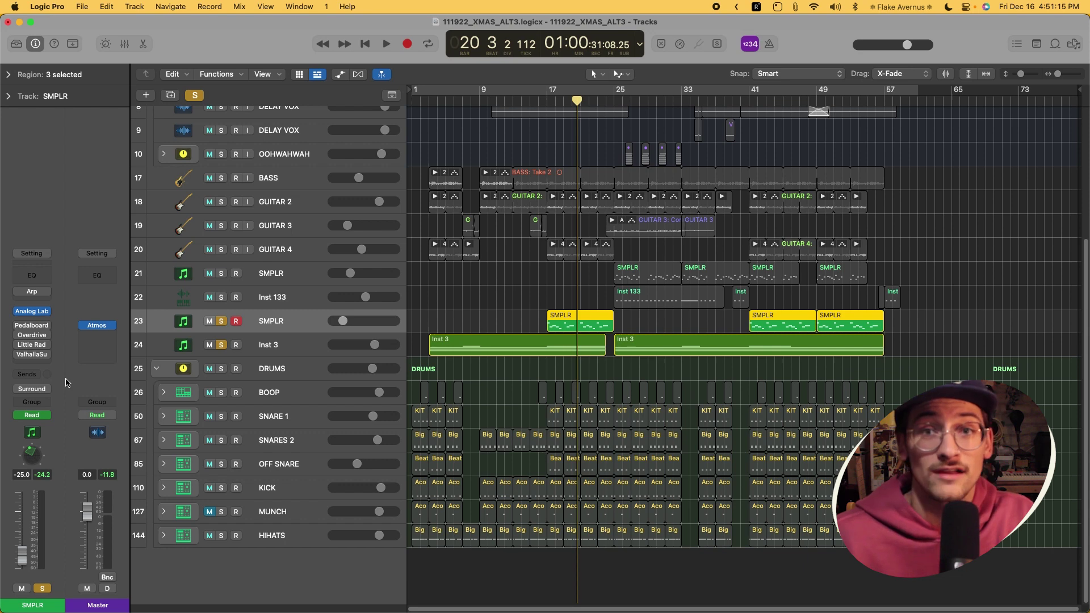
- Inspect the Pedalboard on track 23 and switch it on, then audition SMPLR with Inst 3 unsoloed
{"action": "mouse_move", "coordinate": [18, 328]}
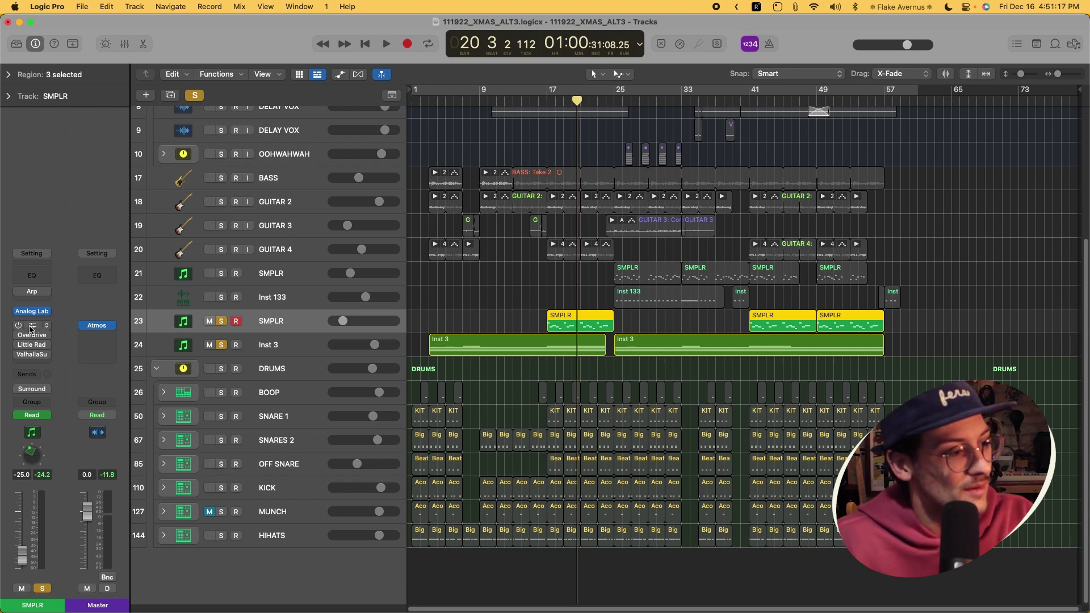
{"action": "left_click", "coordinate": [30, 328]}
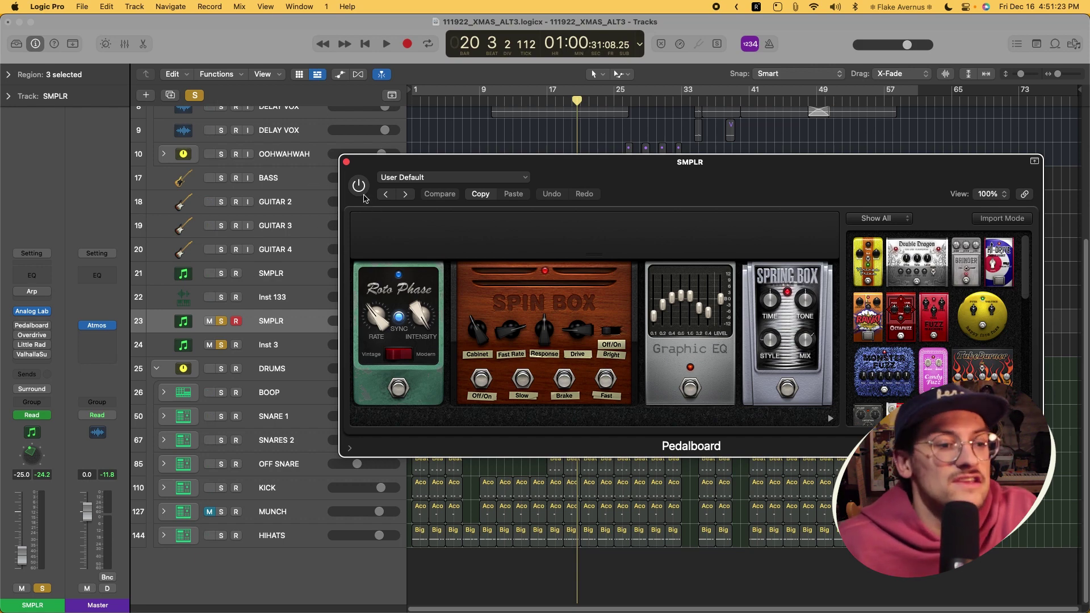
{"action": "left_click", "coordinate": [346, 163]}
{"action": "mouse_move", "coordinate": [17, 328]}
{"action": "key", "text": "space"}
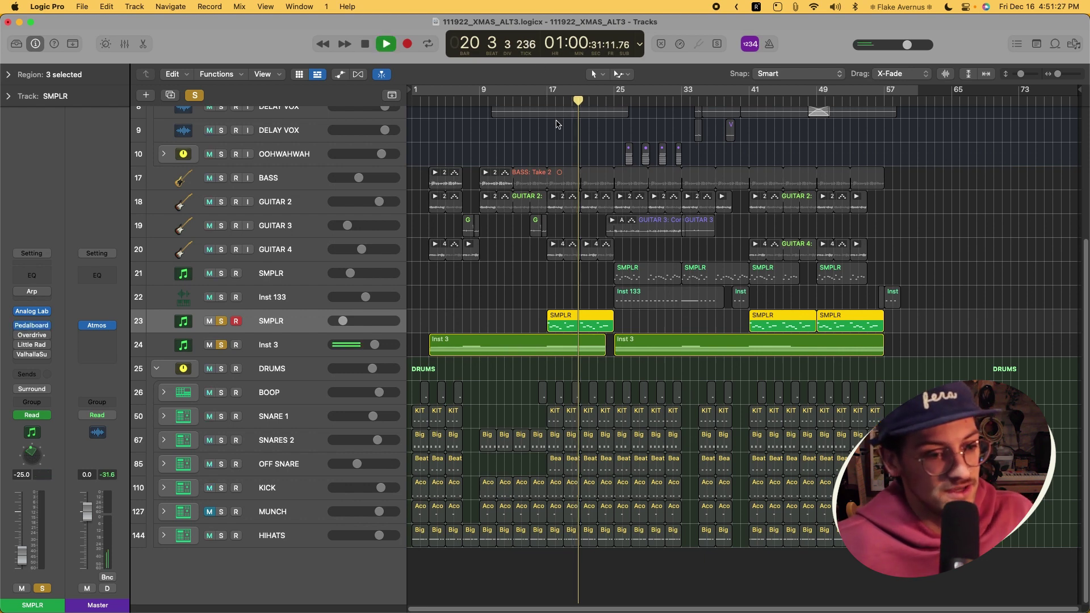
{"action": "left_click", "coordinate": [221, 344]}
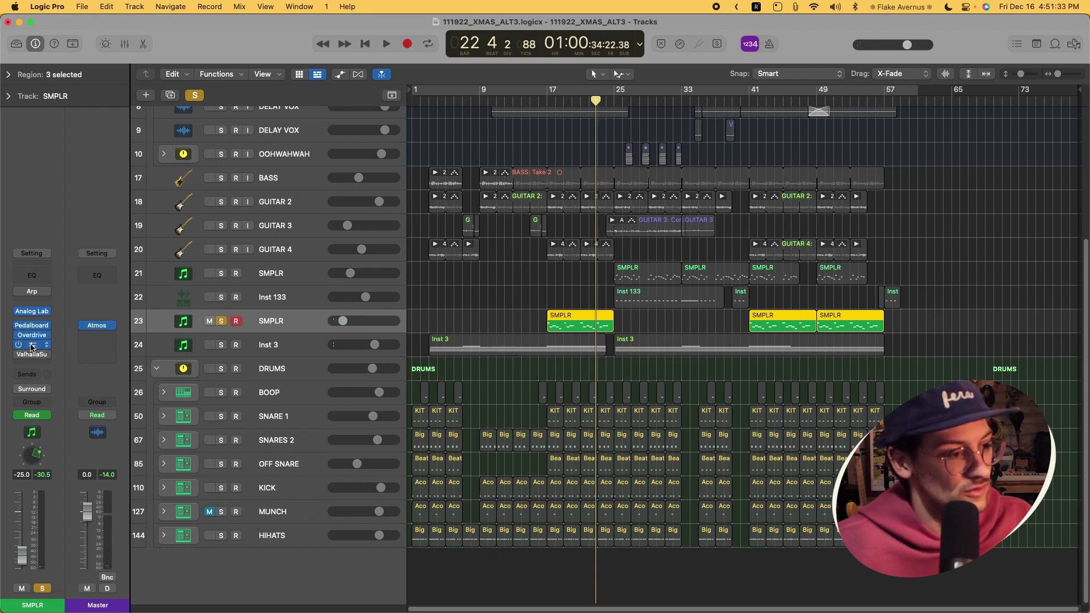
- Inspect the Little Radiator preamp on track 23, close it, and briefly play the soloed SMPLR part
{"action": "left_click", "coordinate": [32, 347]}
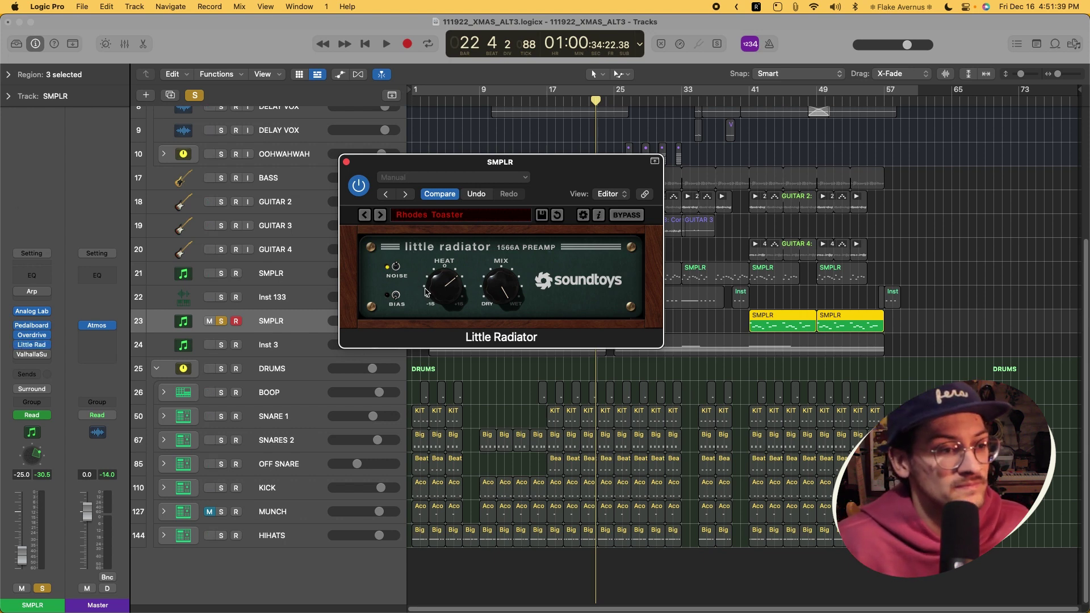
{"action": "left_click", "coordinate": [347, 162]}
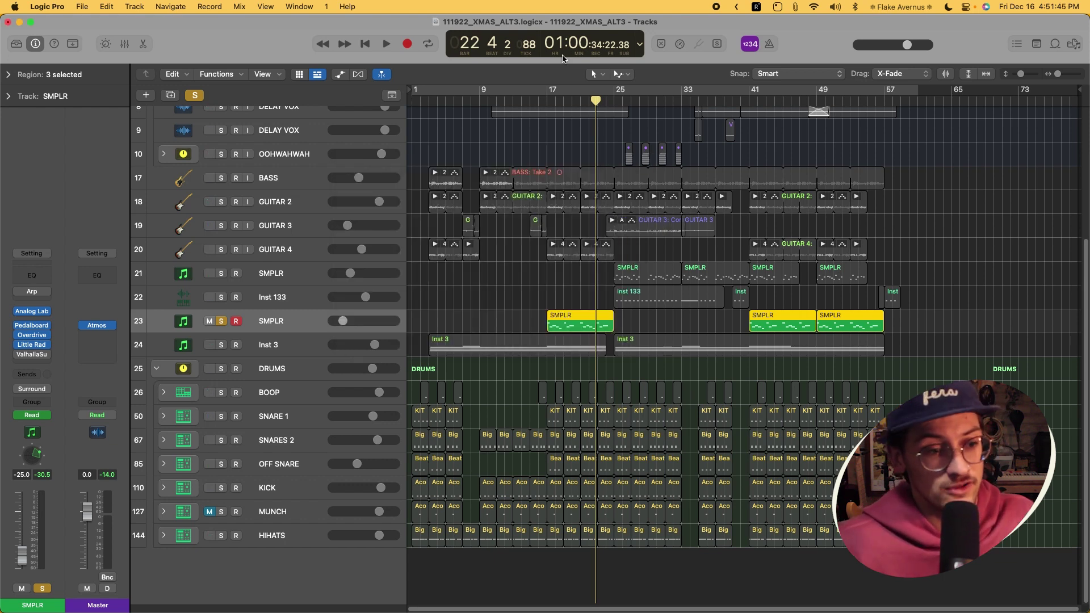
{"action": "key", "text": "space"}
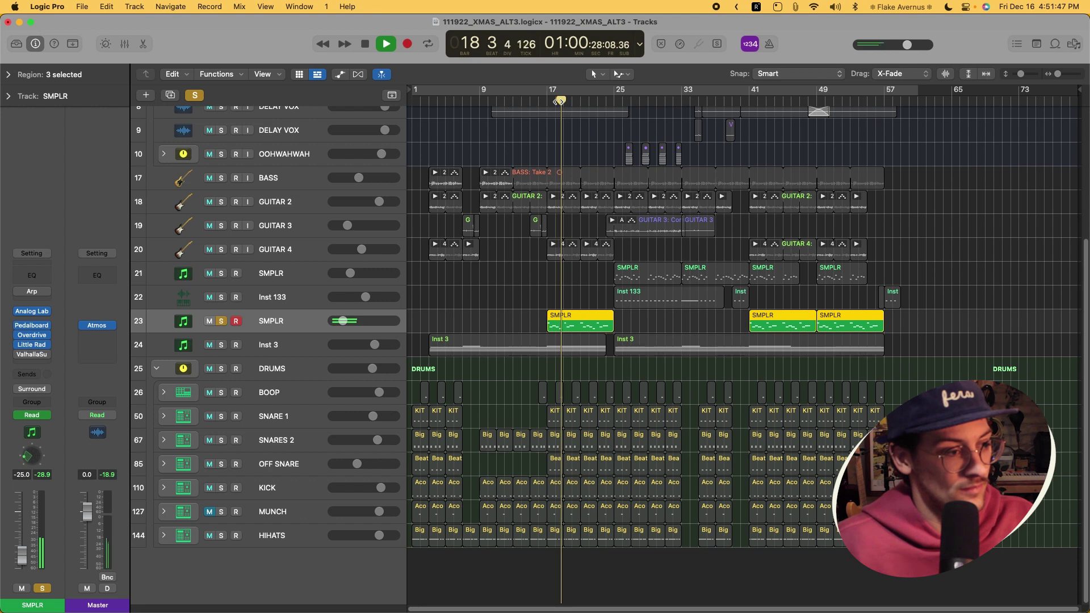
{"action": "key", "text": "space"}
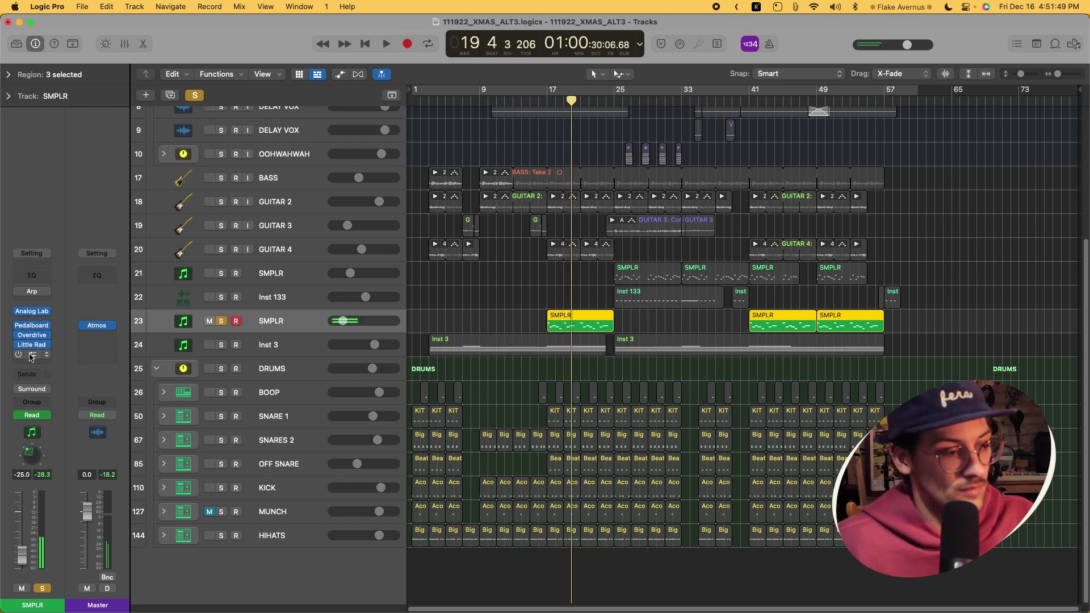
- Inspect ValhallaSupermassive on track 23, then play SMPLR from about bar 17 with the effect enabled
{"action": "left_click", "coordinate": [33, 355]}
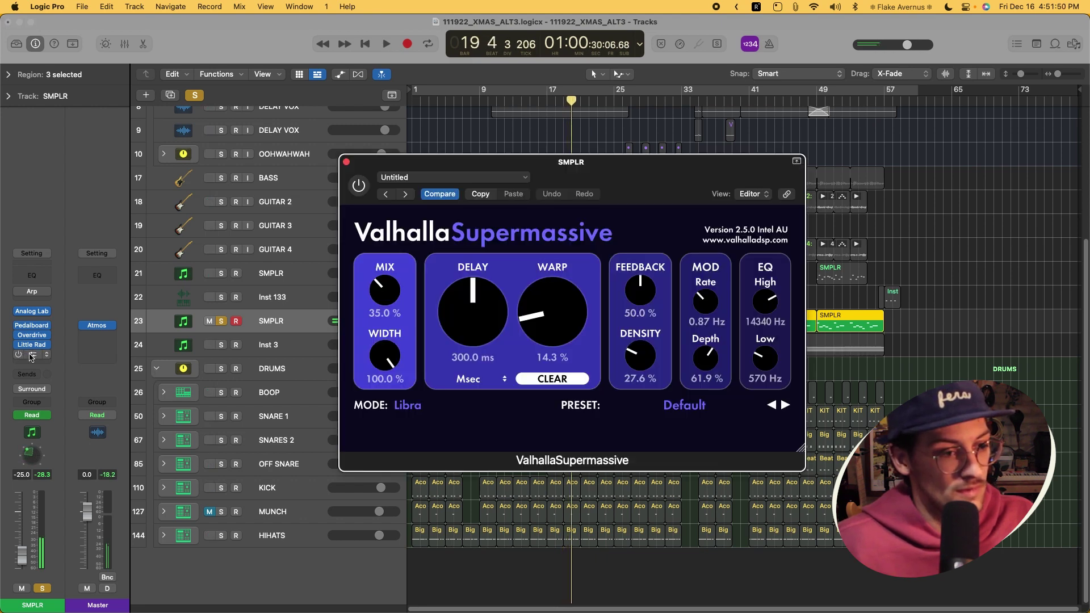
{"action": "left_click", "coordinate": [347, 163]}
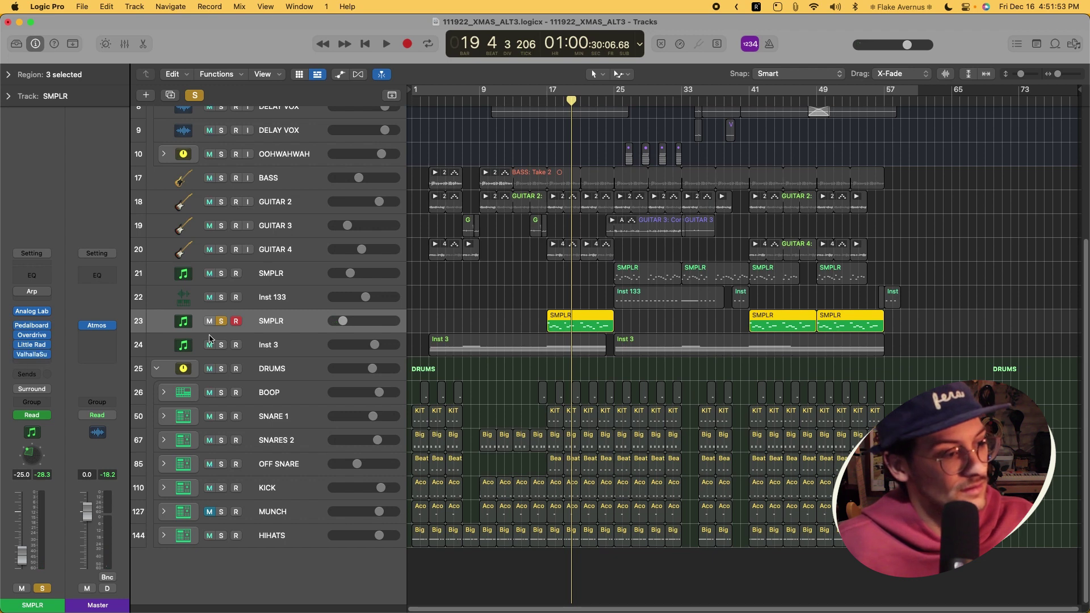
{"action": "left_click", "coordinate": [545, 101]}
{"action": "key", "text": "space"}
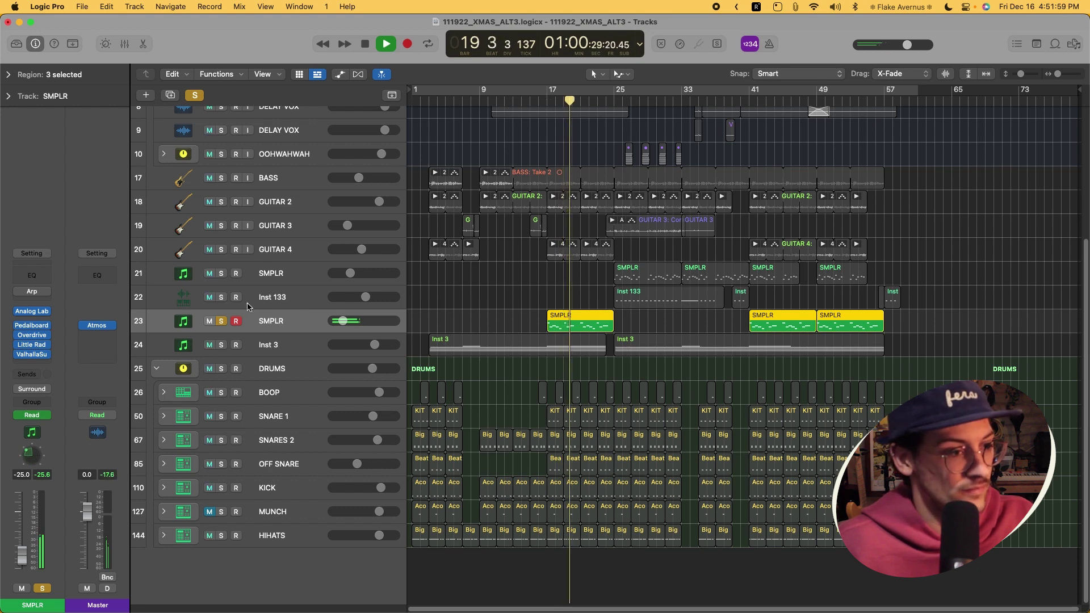
{"action": "key", "text": "space"}
- Solo Inst 3 and the DRUMS stack together with SMPLR, and audition the combination
{"action": "left_click", "coordinate": [222, 345]}
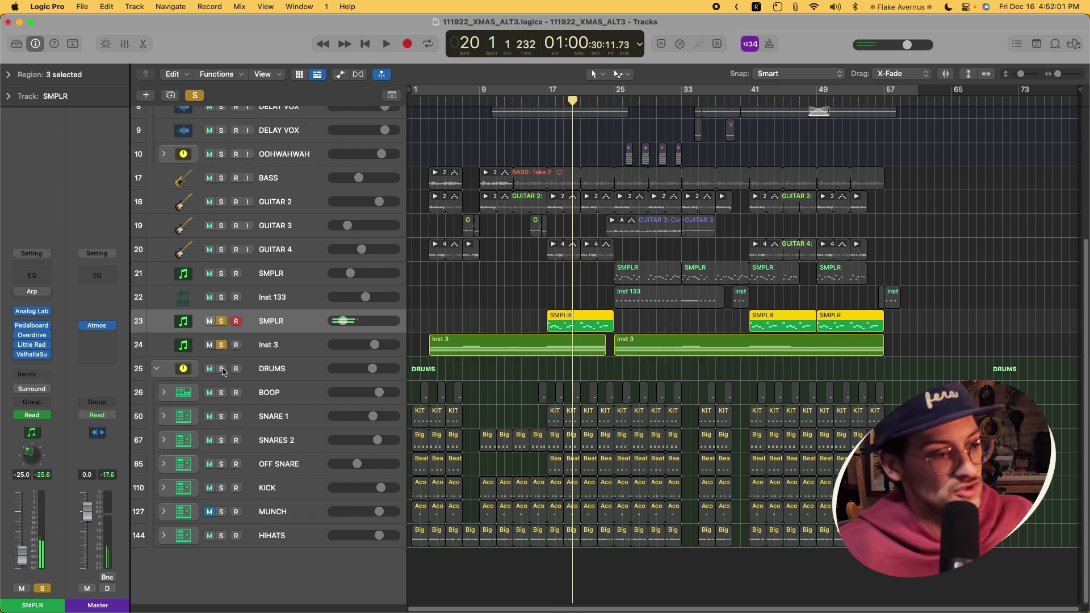
{"action": "left_click", "coordinate": [222, 369]}
{"action": "key", "text": "space"}
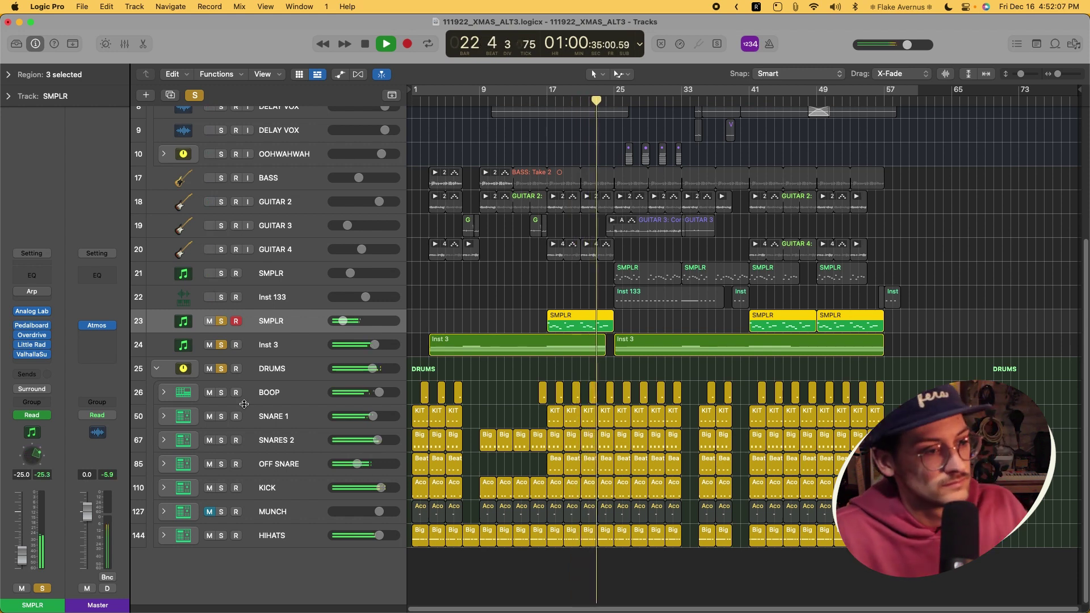
{"action": "key", "text": "space"}
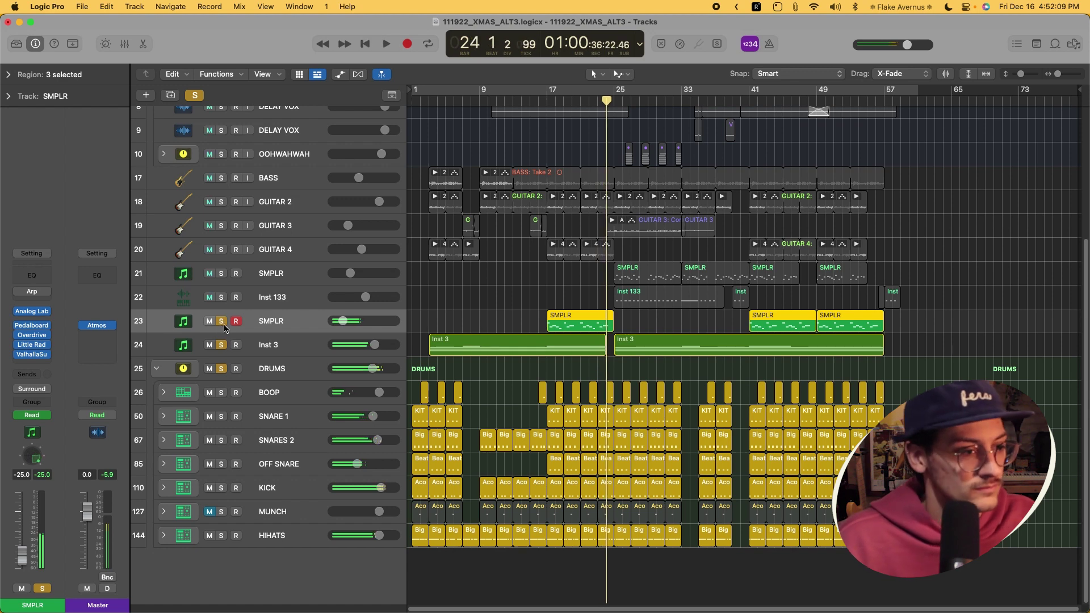
- Clear all track solos and collapse the DRUMS stack
{"action": "left_click", "coordinate": [209, 512]}
{"action": "left_click", "coordinate": [222, 321], "text": "alt"}
{"action": "left_click", "coordinate": [156, 369]}
{"action": "left_click", "coordinate": [275, 449]}
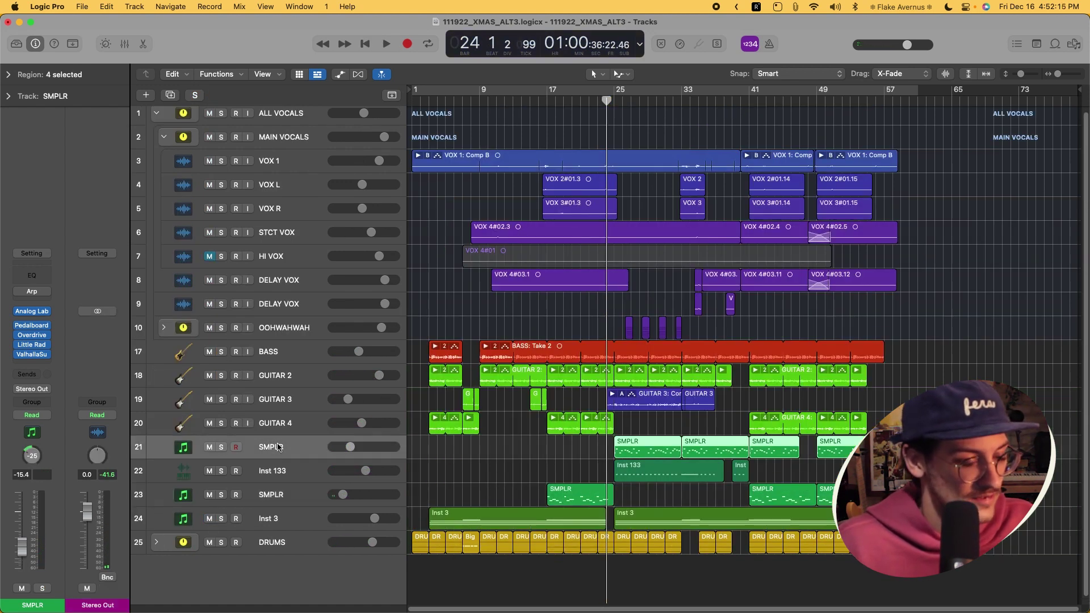
- Solo the BASS track and listen to a passage of it, then stop playback
{"action": "left_click", "coordinate": [284, 357]}
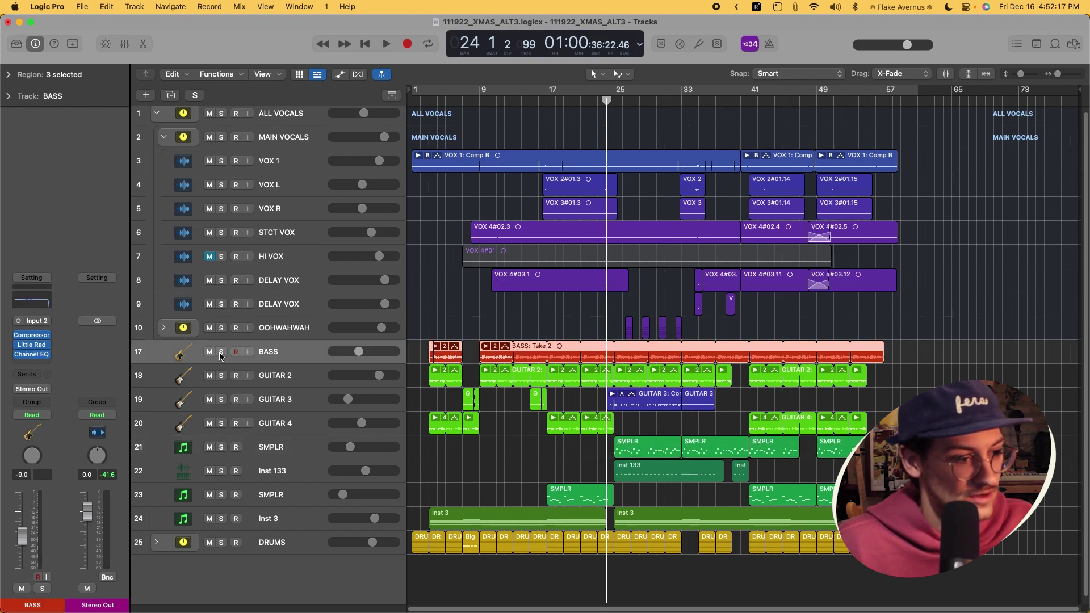
{"action": "left_click", "coordinate": [222, 352]}
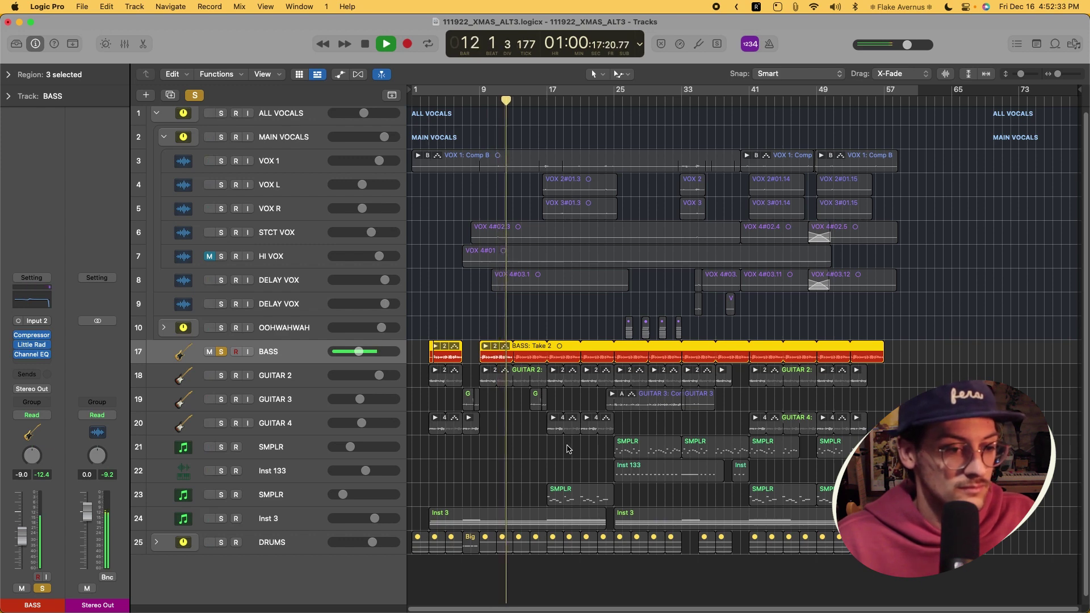
{"action": "key", "text": "space"}
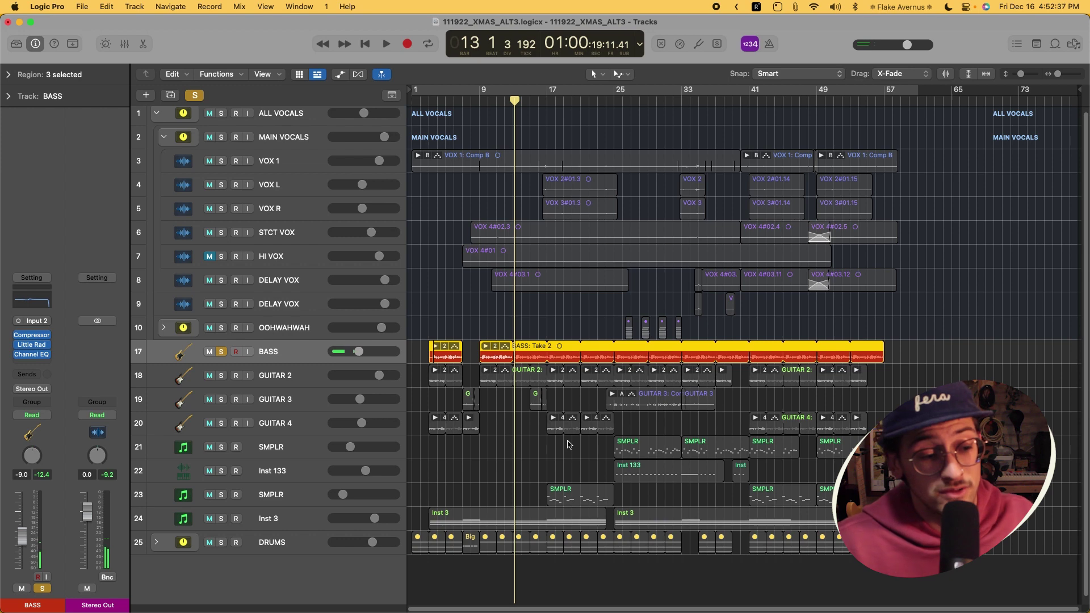
- Solo GUITAR 2 alongside BASS, play them from bar 13, select GUITAR 2, and stop playback
{"action": "left_click", "coordinate": [222, 376]}
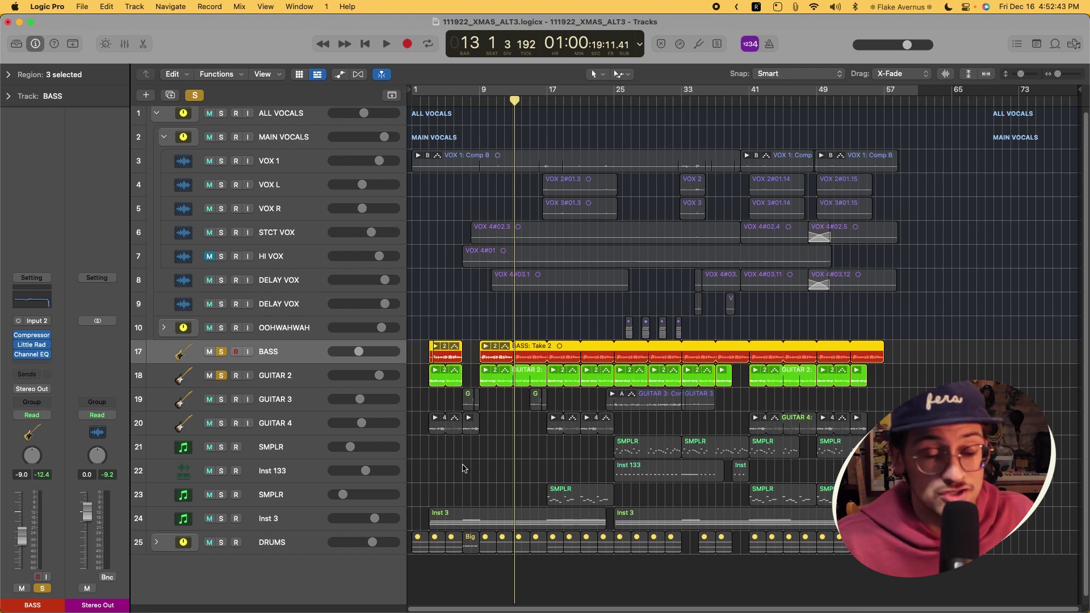
{"action": "key", "text": "space"}
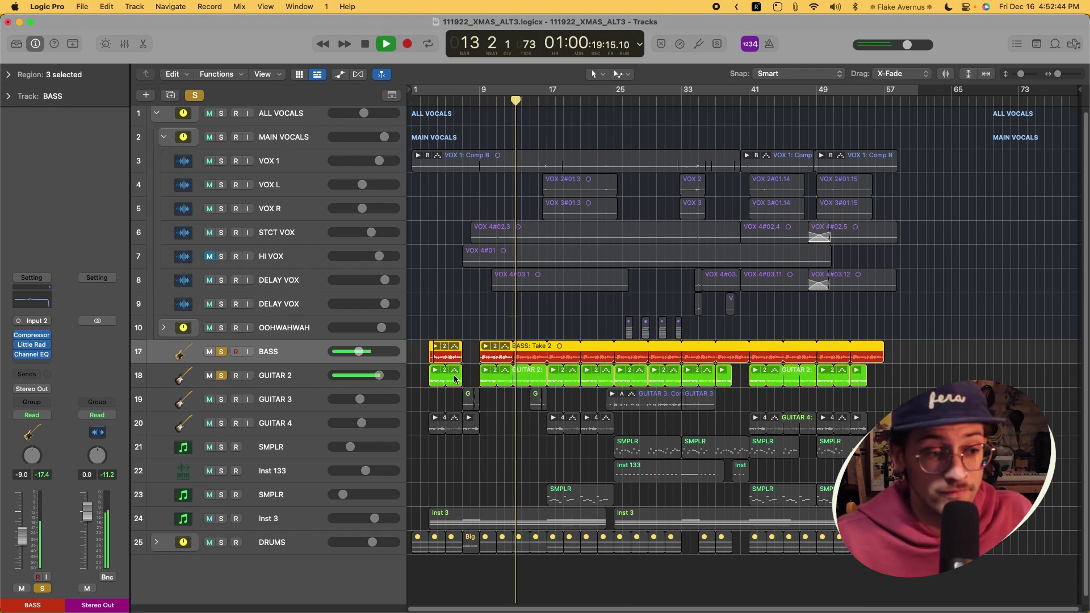
{"action": "left_click", "coordinate": [267, 374]}
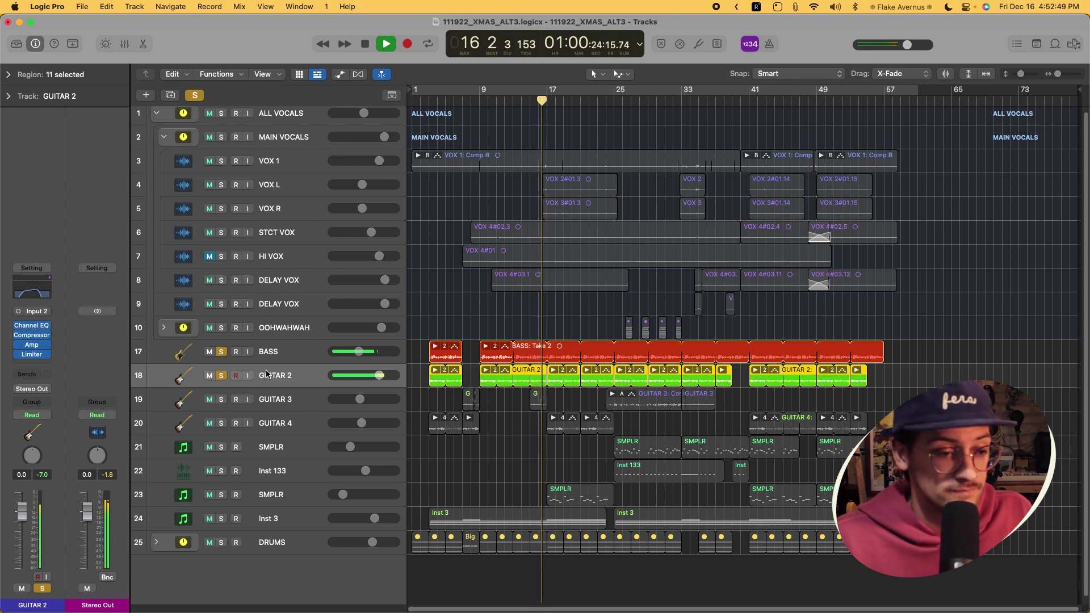
{"action": "key", "text": "space"}
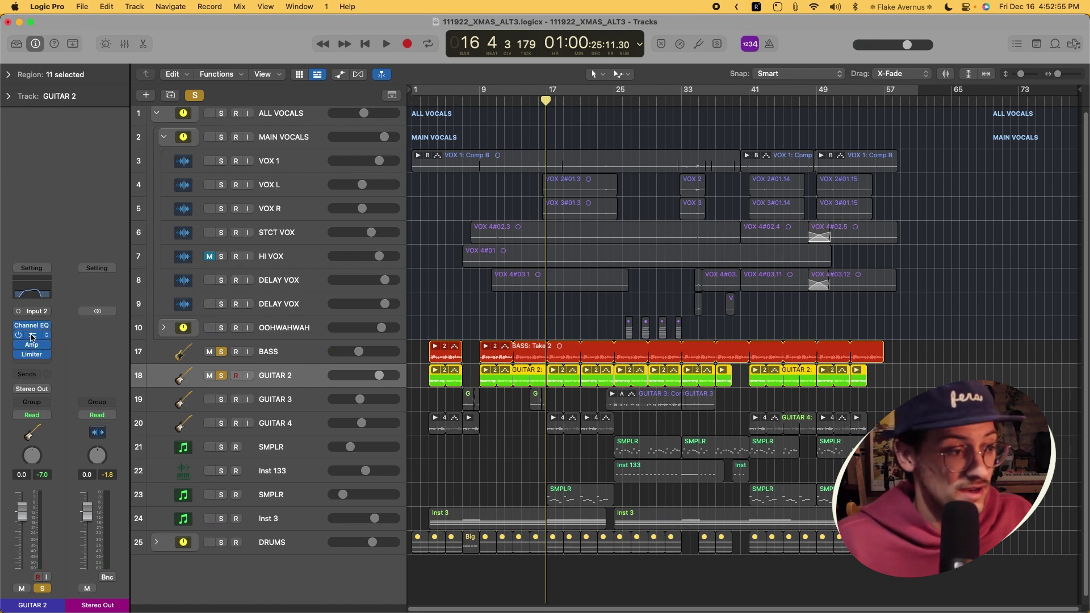
- Solo GUITAR 3 alongside BASS and GUITAR 2, and place the playhead at bar 7
{"action": "left_click", "coordinate": [211, 401]}
{"action": "left_click", "coordinate": [222, 400]}
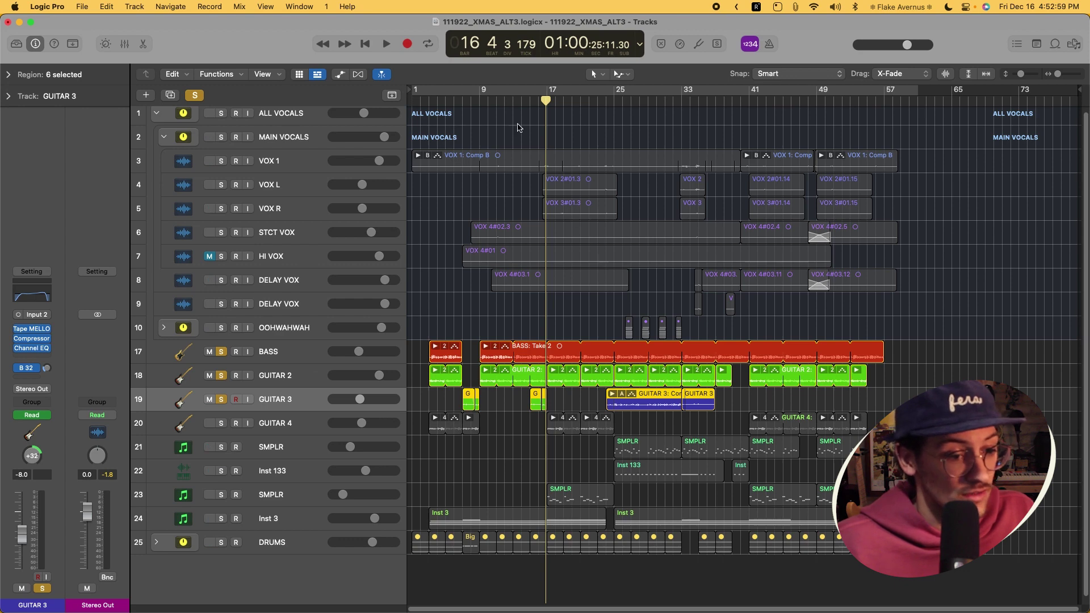
{"action": "left_click_drag", "start_coordinate": [480, 100], "coordinate": [462, 100]}
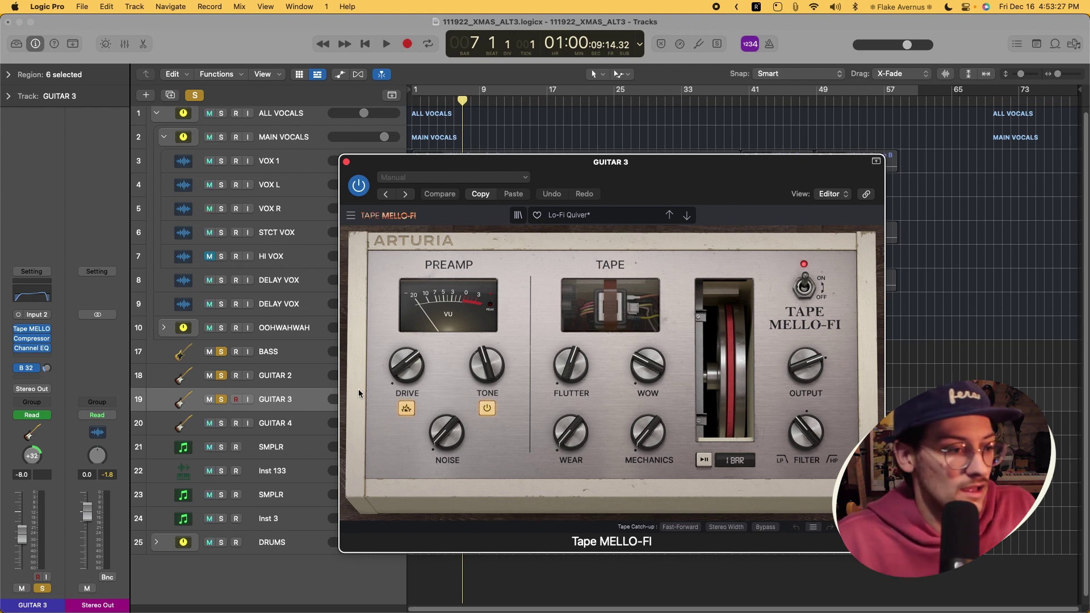
- Remove the solos from BASS and GUITAR 2, play GUITAR 3 alone from bar 7, and stop playback
{"action": "left_click_drag", "start_coordinate": [225, 380], "coordinate": [222, 351]}
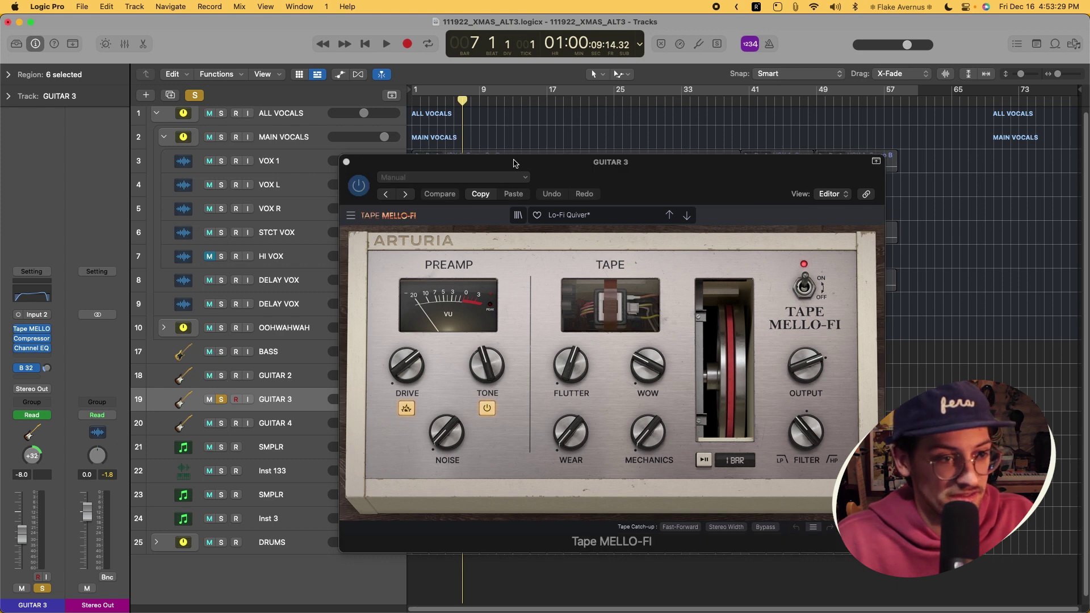
{"action": "key", "text": "space"}
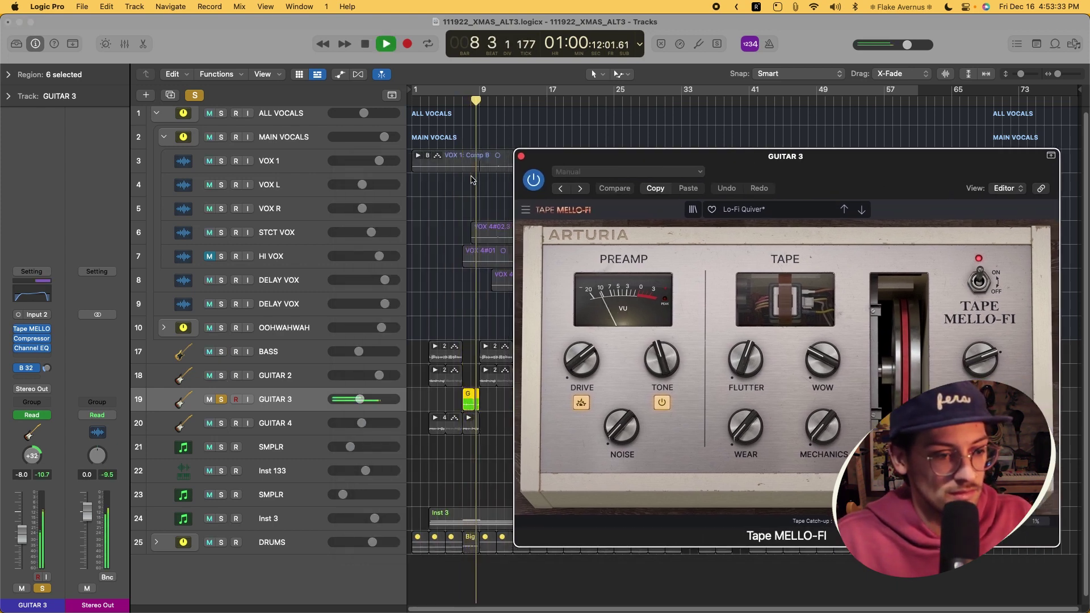
{"action": "key", "text": "space"}
- Bypass GUITAR 3's inserts and Bus 32 send, audition the dry sound from bar 7, and re-enable the effects and send
{"action": "left_click_drag", "start_coordinate": [17, 329], "coordinate": [17, 348]}
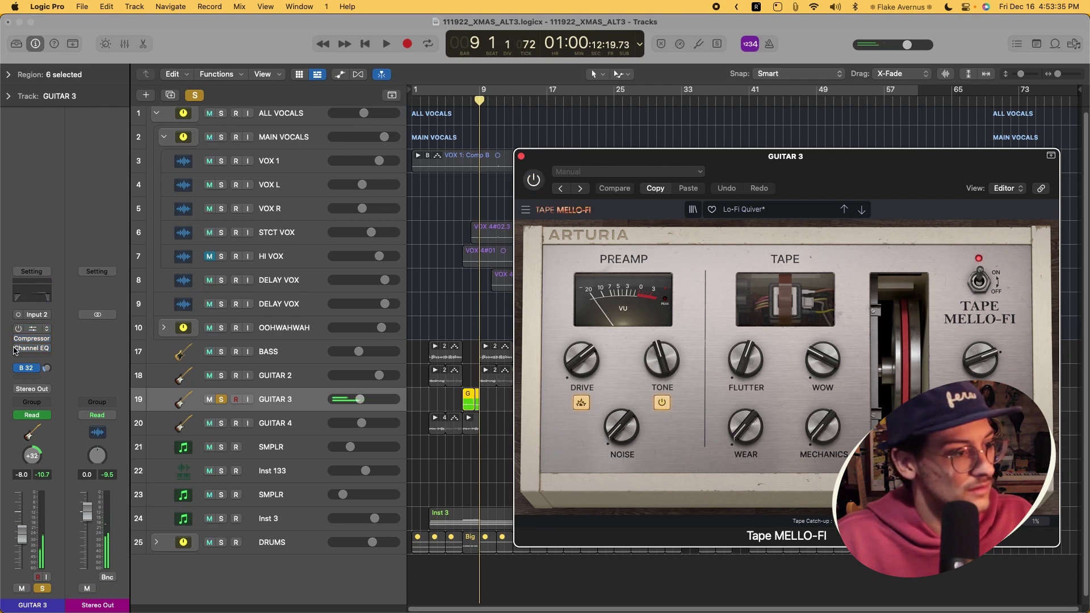
{"action": "left_click_drag", "start_coordinate": [476, 102], "coordinate": [462, 102]}
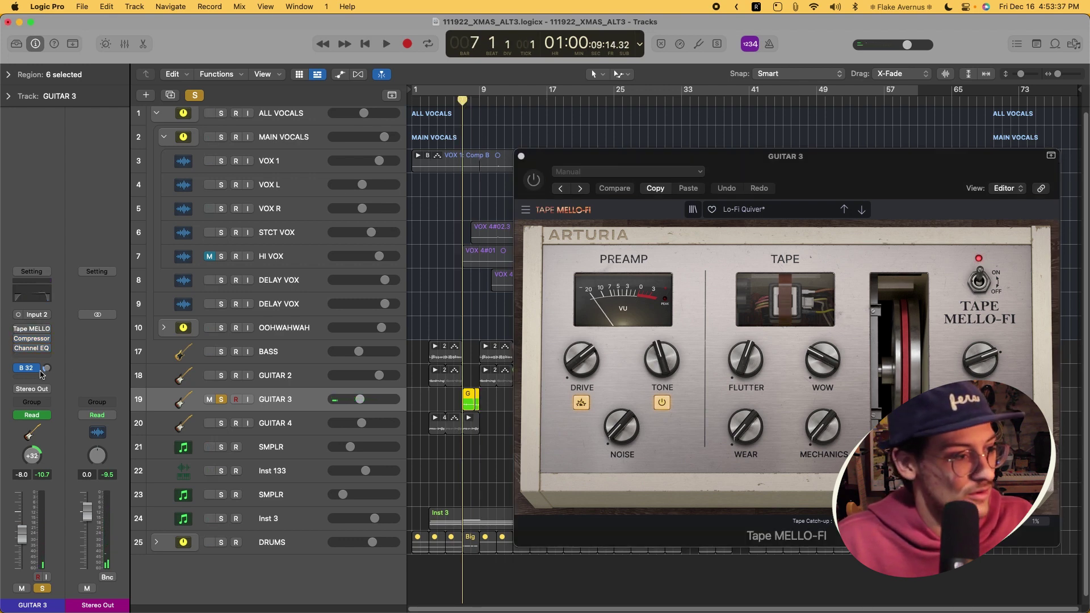
{"action": "key", "text": "space"}
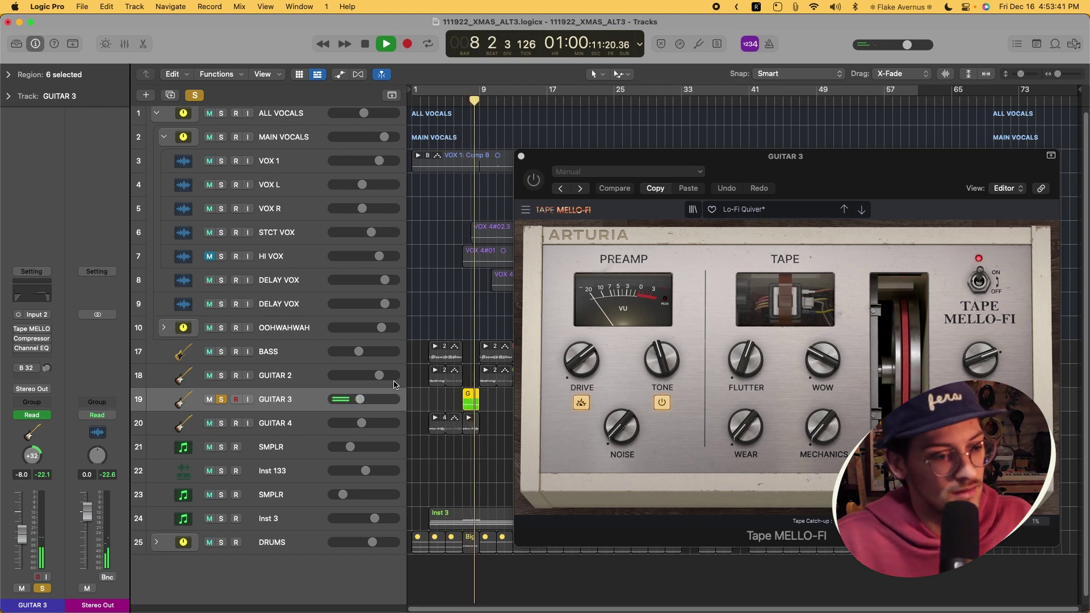
{"action": "left_click", "coordinate": [18, 330]}
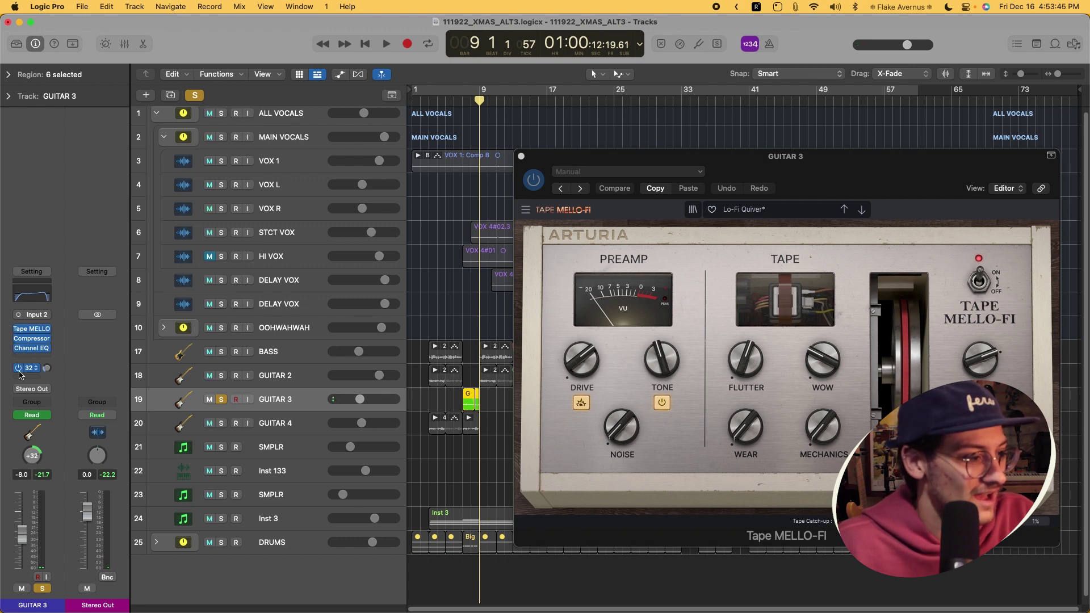
- Show the Bus 32 TAL Reverb channel that GUITAR 3 feeds, and close the Tape MELLO-FI window
{"action": "left_click", "coordinate": [33, 370]}
{"action": "left_click", "coordinate": [84, 342]}
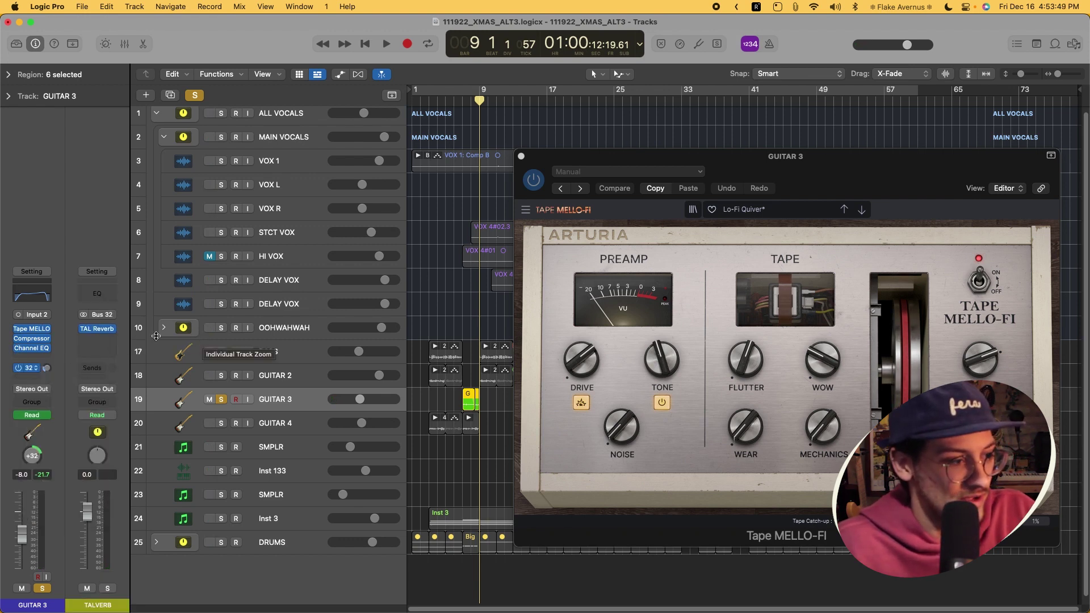
{"action": "left_click", "coordinate": [521, 158]}
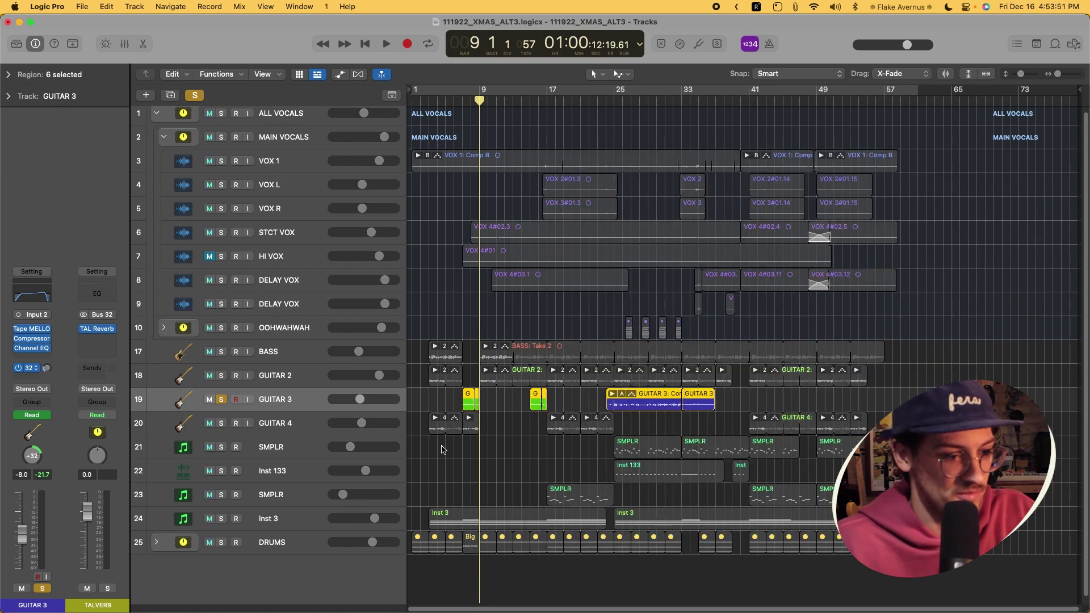
- Play the longer GUITAR 3 part from bar 24, and remove the track's solo
{"action": "left_click_drag", "start_coordinate": [617, 103], "coordinate": [610, 101]}
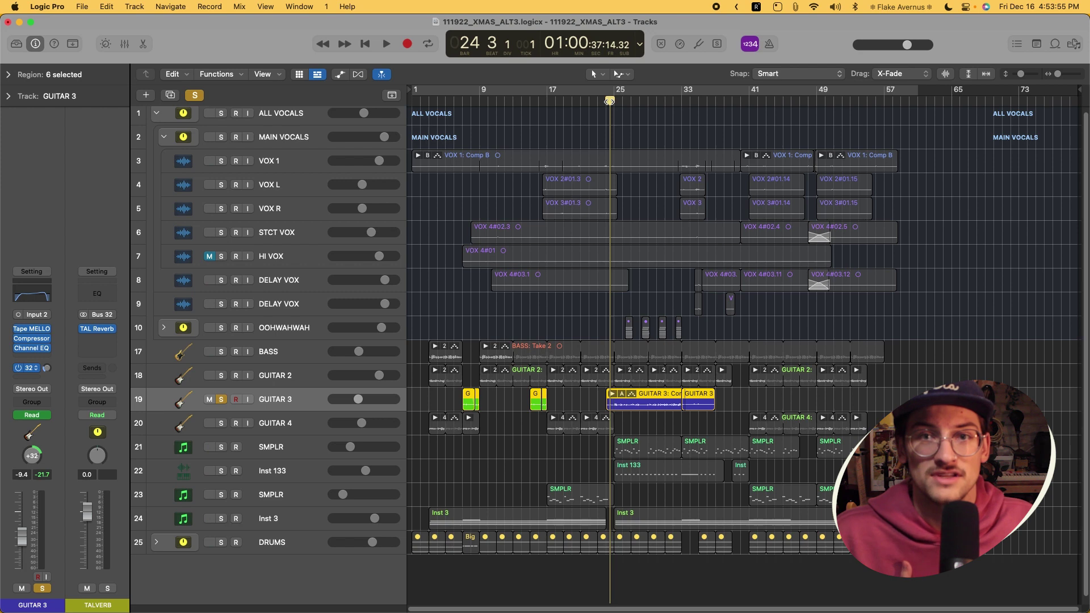
{"action": "key", "text": "space"}
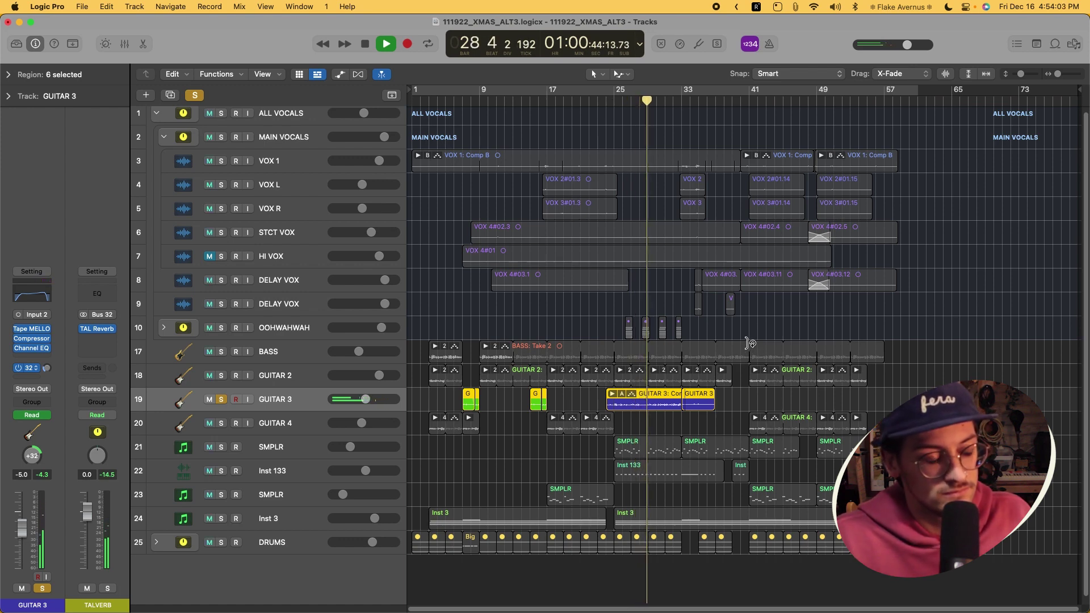
{"action": "left_click", "coordinate": [220, 400]}
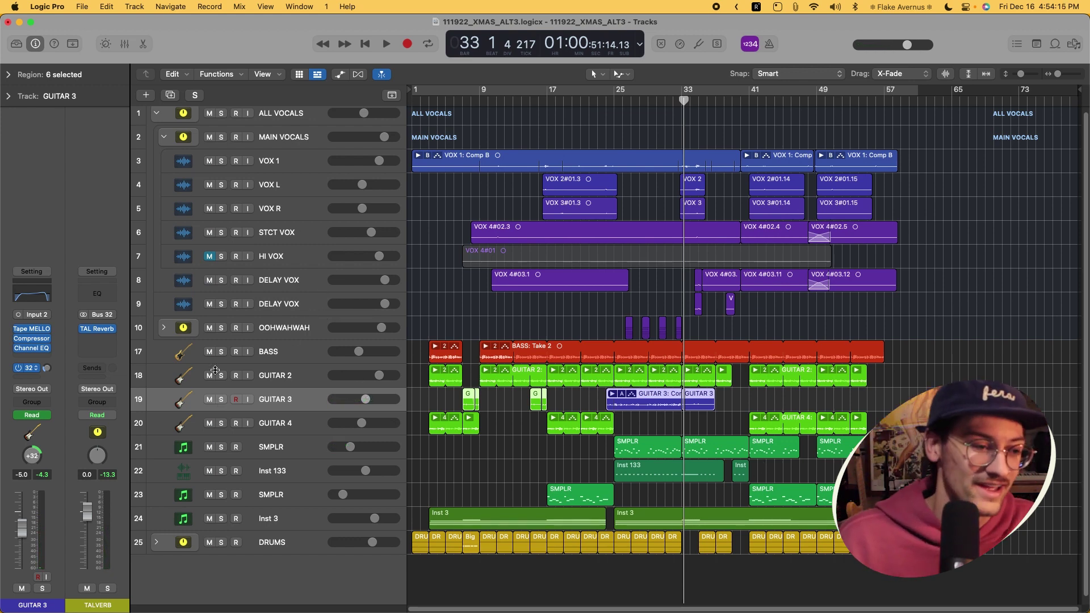
- Select and solo GUITAR 4, play it from bar 17, and stop playback
{"action": "left_click", "coordinate": [275, 420]}
{"action": "key", "text": "s"}
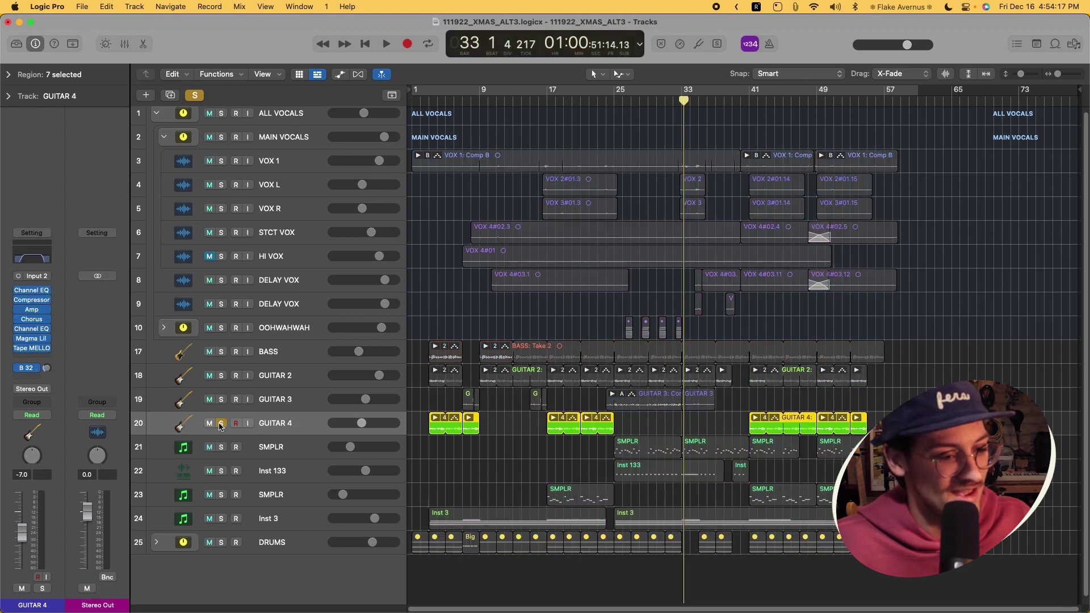
{"action": "left_click", "coordinate": [559, 100]}
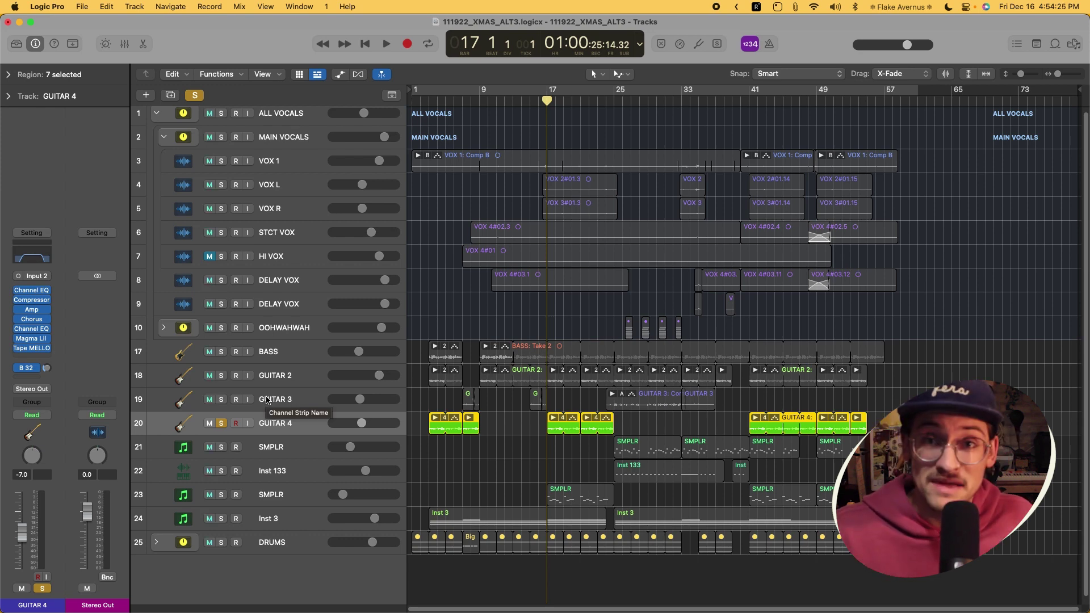
{"action": "key", "text": "space"}
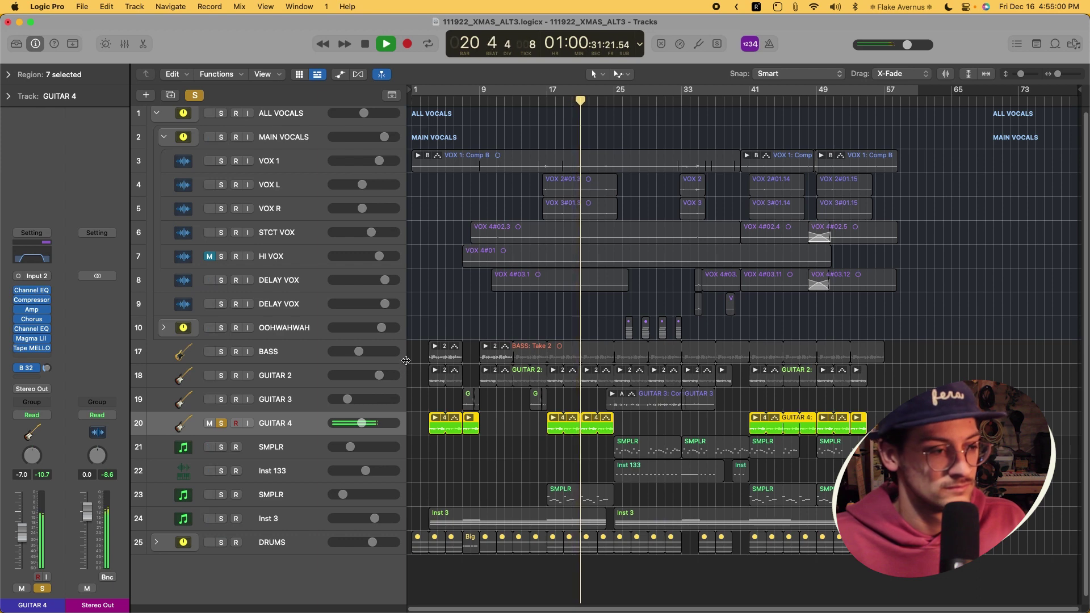
{"action": "key", "text": "space"}
- Bypass all of GUITAR 4's inserts and its Bus 32 send, and play the dry guitar from bar 17
{"action": "left_click", "coordinate": [18, 290]}
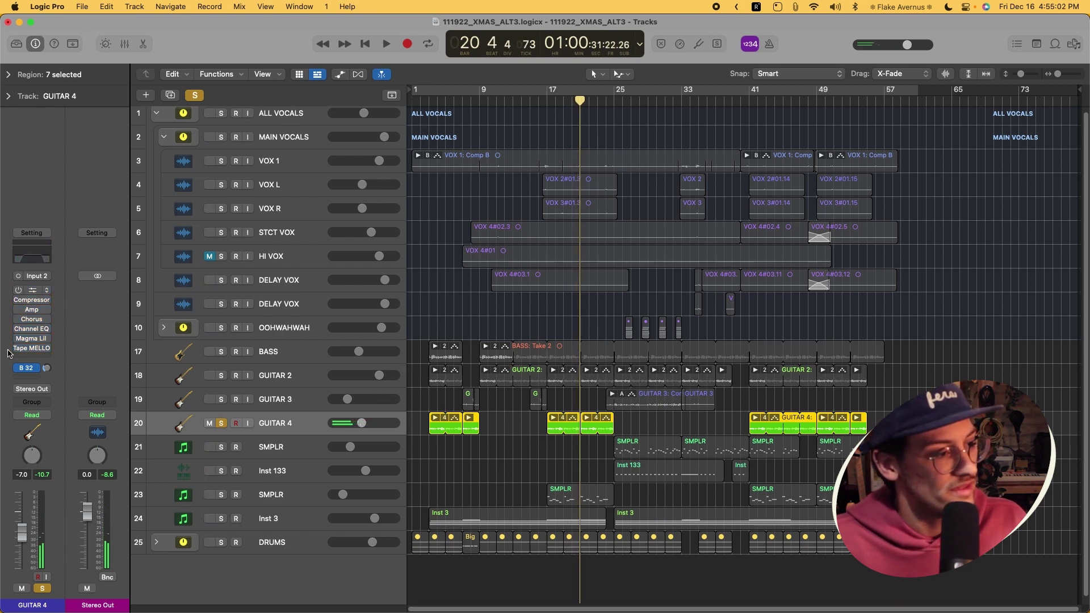
{"action": "left_click", "coordinate": [546, 98]}
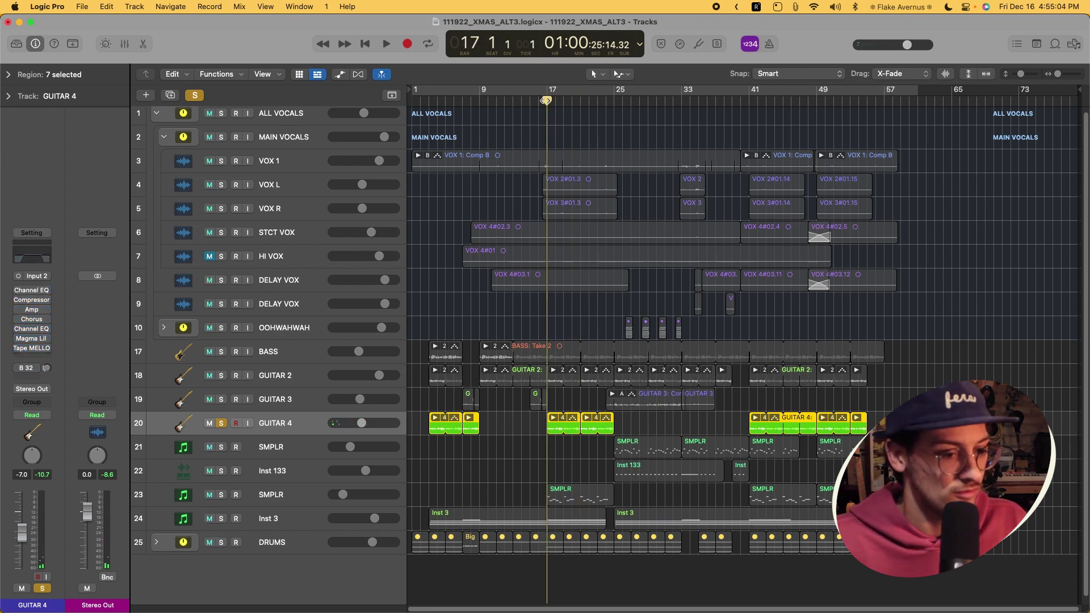
{"action": "key", "text": "space"}
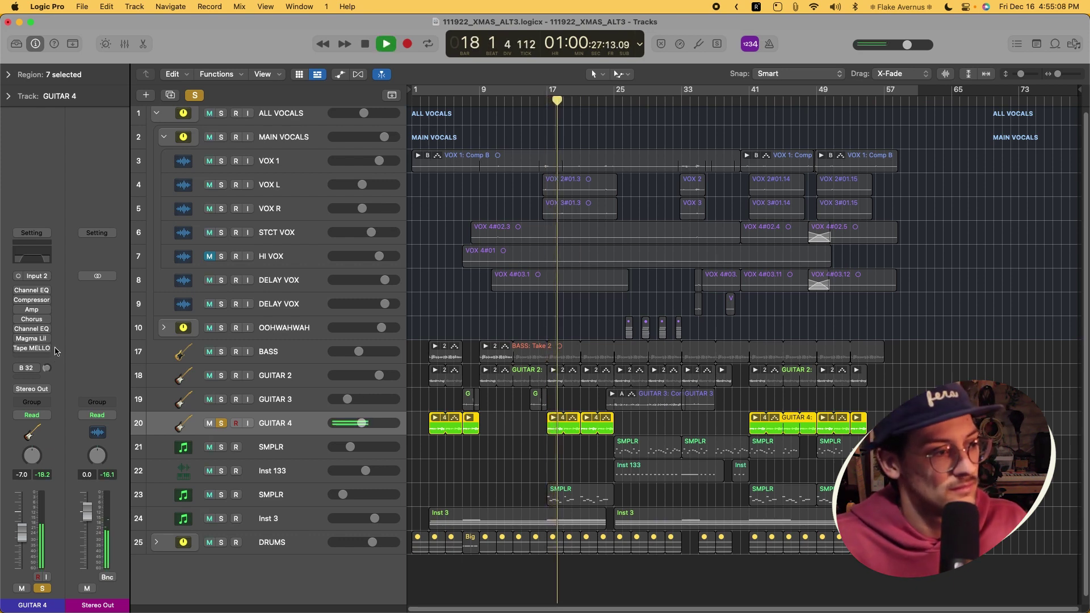
- Re-enable GUITAR 4's first Channel EQ, Compressor and Amp during playback, and inspect the Amp Designer settings before closing its window
{"action": "left_click", "coordinate": [24, 291]}
{"action": "left_click", "coordinate": [24, 300], "text": "shift"}
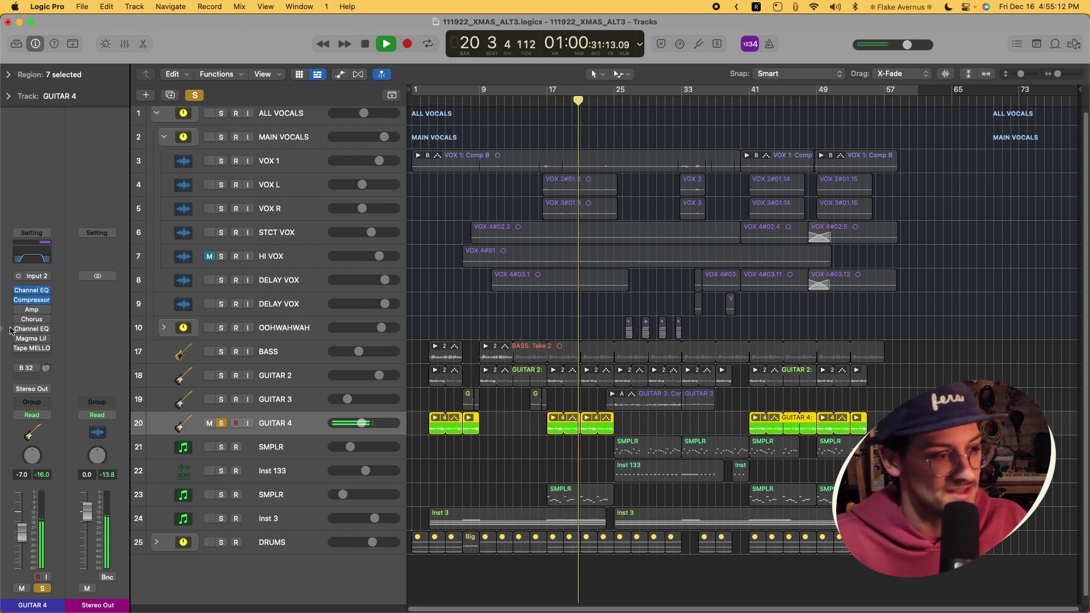
{"action": "mouse_move", "coordinate": [18, 311]}
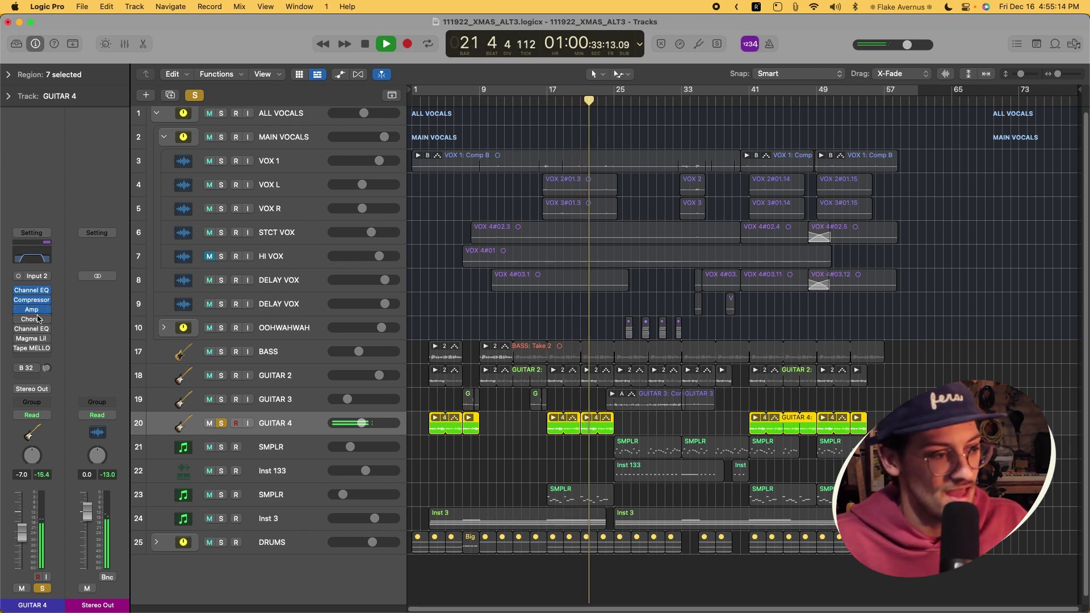
{"action": "left_click", "coordinate": [34, 313]}
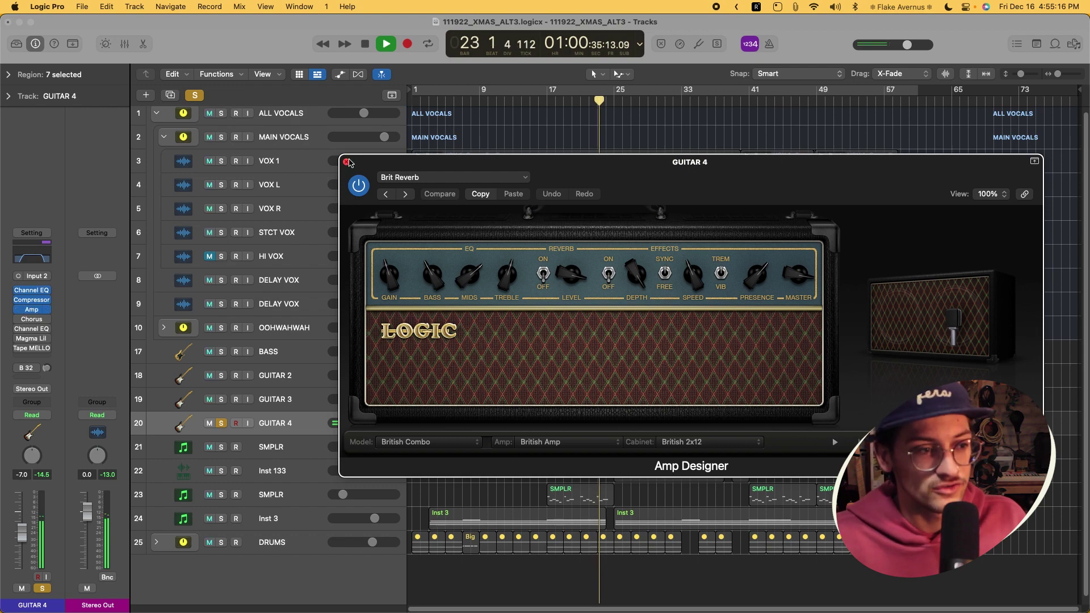
{"action": "left_click", "coordinate": [346, 163]}
- Re-enable the Chorus, second Channel EQ and Magma Lil Tube on GUITAR 4 while replaying the passage
{"action": "mouse_move", "coordinate": [18, 321]}
{"action": "key", "text": "space"}
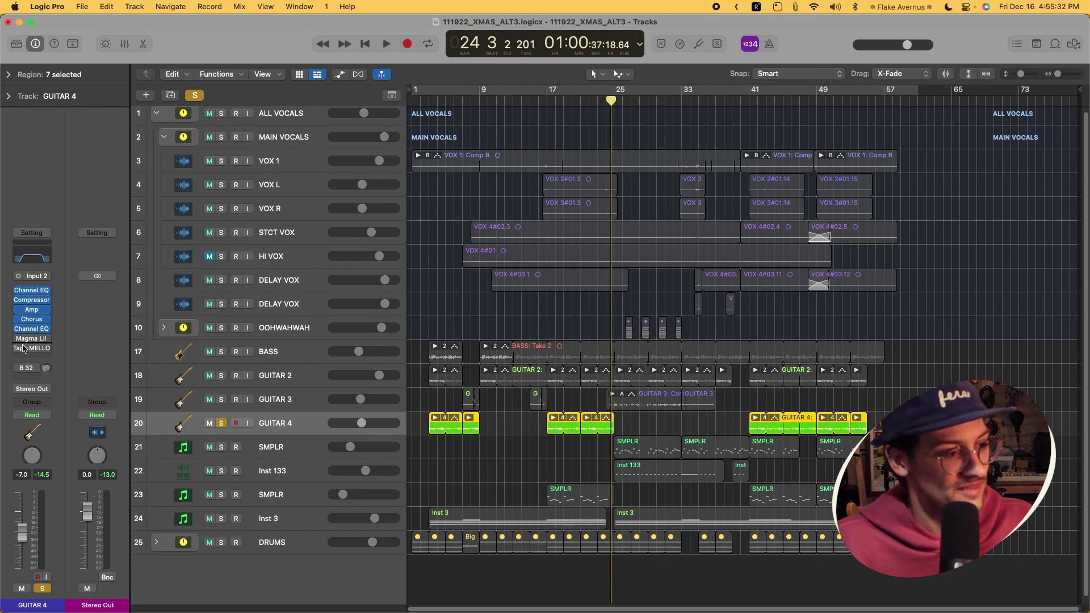
{"action": "key", "text": "space"}
{"action": "left_click", "coordinate": [556, 94]}
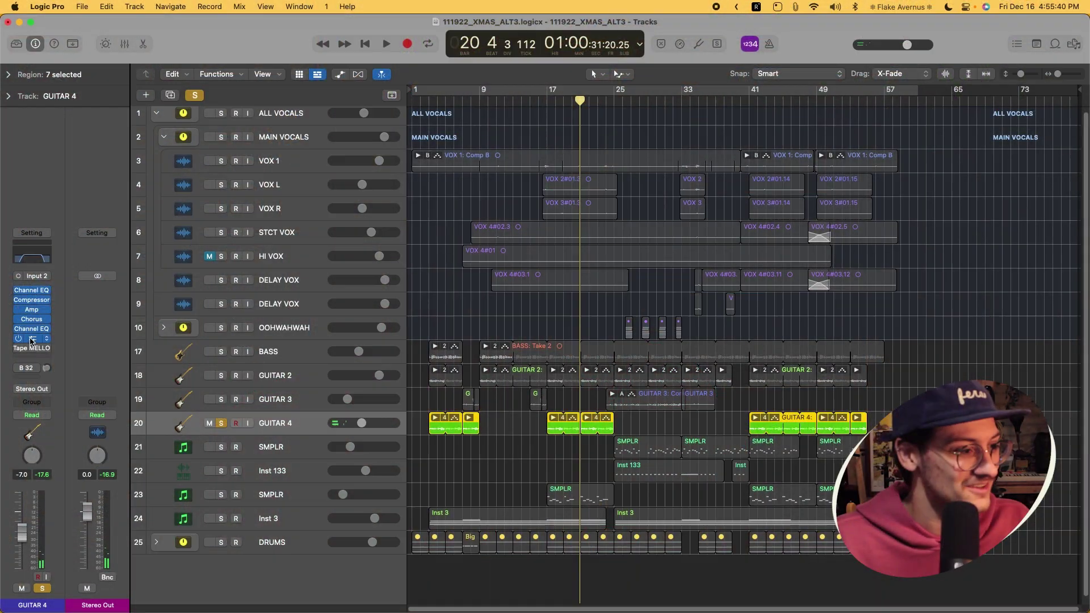
- Open GUITAR 4's Magma Lil Tube plug-in, reposition its window, and audition the saturated guitar
{"action": "left_click", "coordinate": [31, 338]}
{"action": "left_click_drag", "start_coordinate": [507, 167], "coordinate": [445, 162]}
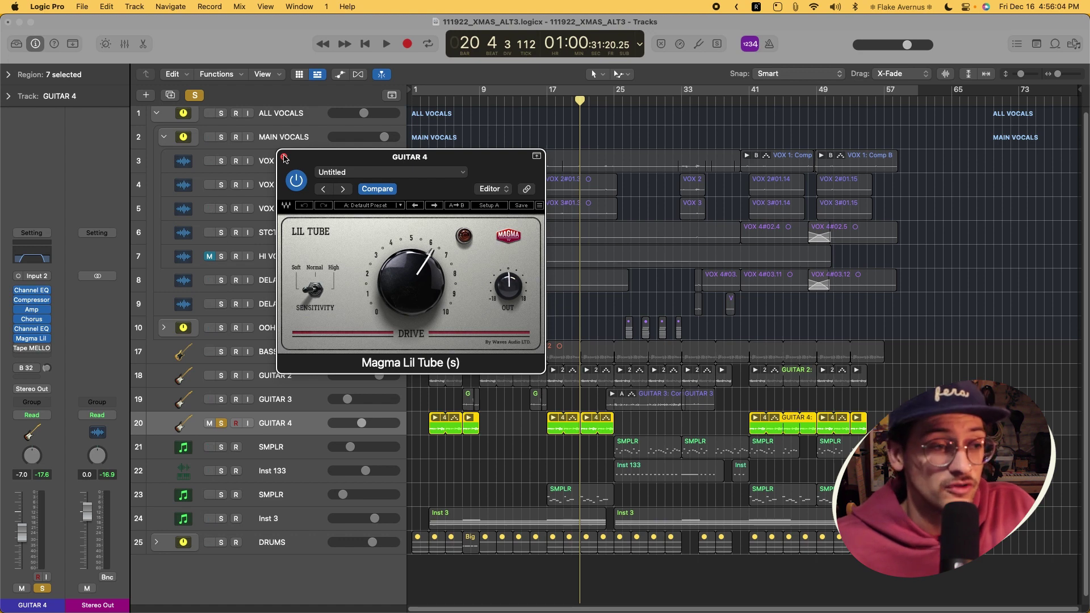
{"action": "key", "text": "space"}
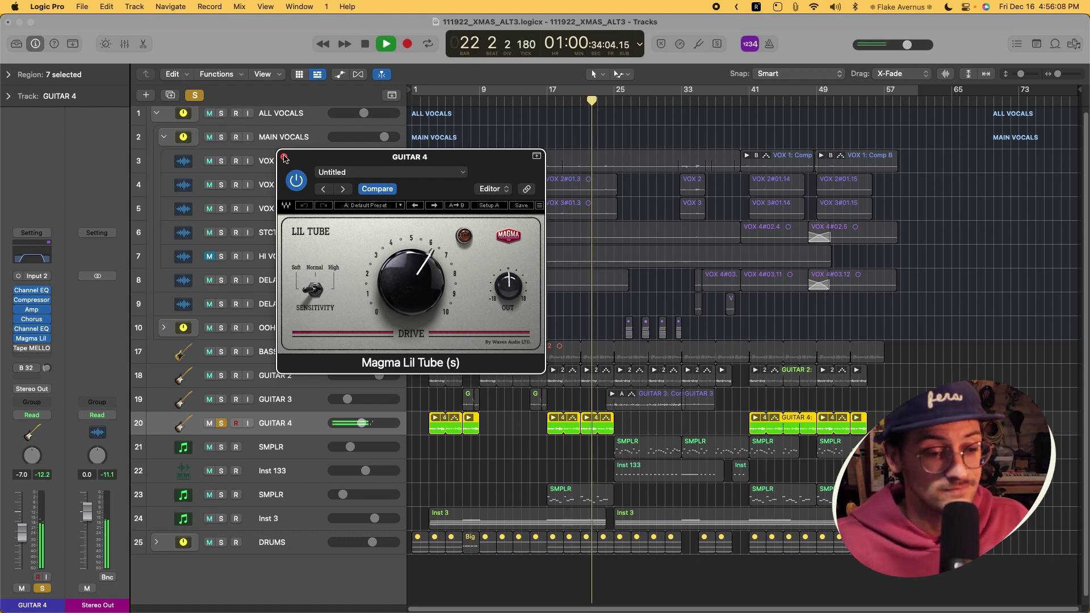
{"action": "key", "text": "space"}
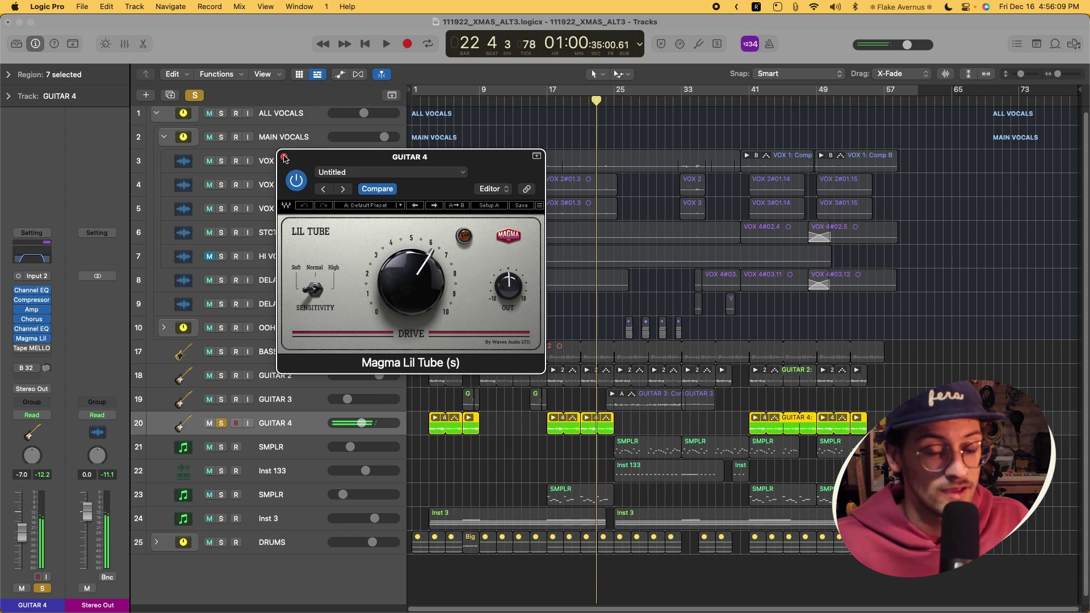
- Re-enable Tape MELLO-FI on GUITAR 4, replay the passage with all inserts active, and stop playback
{"action": "left_click", "coordinate": [20, 351]}
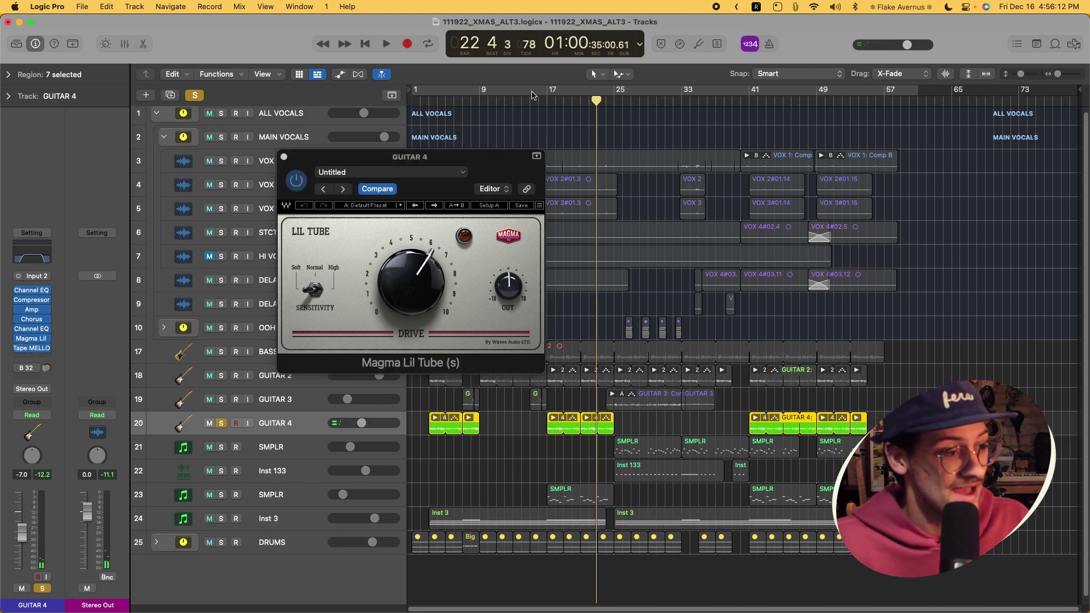
{"action": "left_click", "coordinate": [565, 103]}
{"action": "key", "text": "space"}
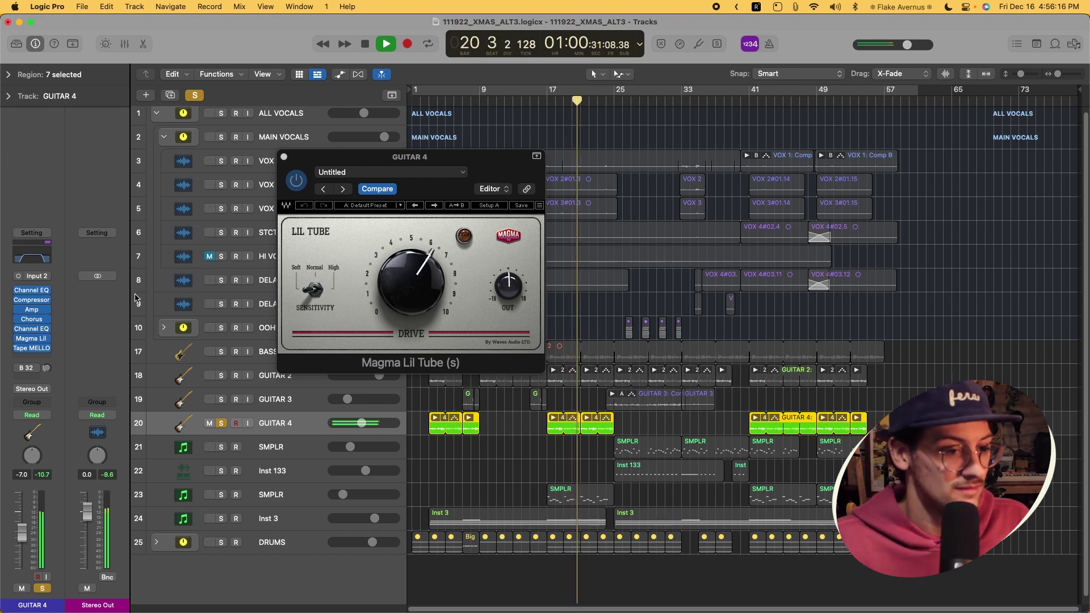
{"action": "key", "text": "space"}
- Solo BASS, GUITAR 2 and GUITAR 3 with GUITAR 4, audition them together, and return the playhead to the start
{"action": "left_click_drag", "start_coordinate": [218, 399], "coordinate": [222, 350]}
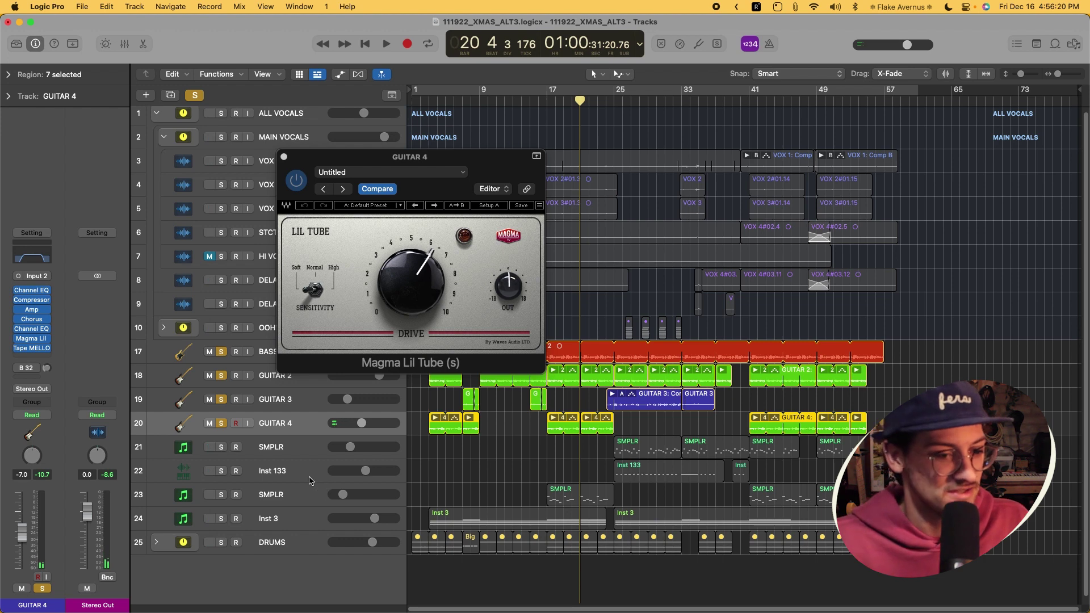
{"action": "left_click", "coordinate": [491, 456]}
{"action": "key", "text": "space"}
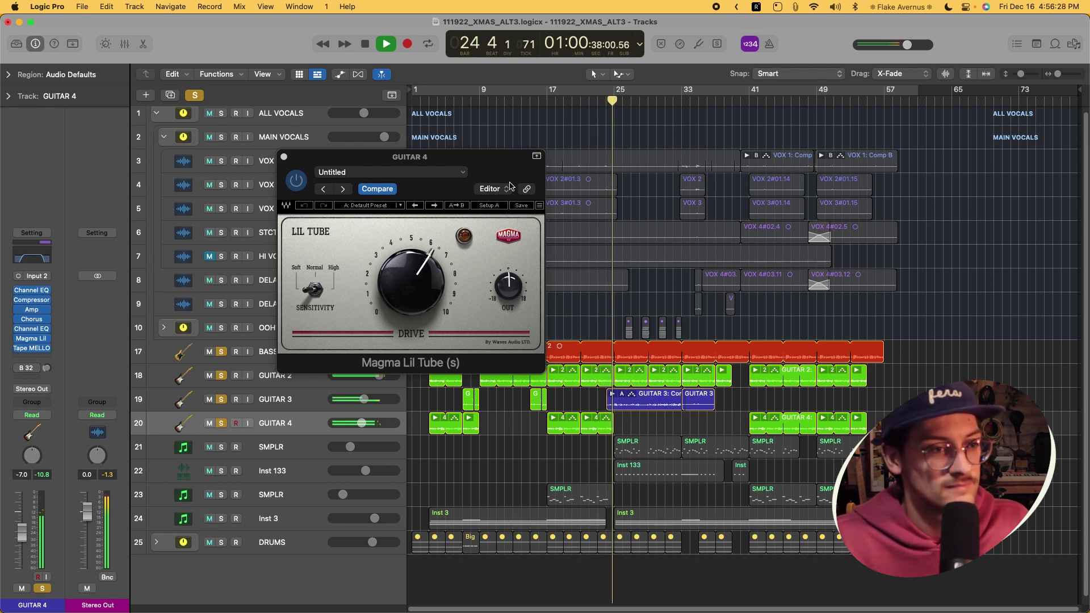
{"action": "key", "text": "space"}
{"action": "key", "text": "Return"}
{"action": "key", "text": "space"}
- Move the Magma Lil Tube window aside, add both SMPLR tracks, Inst 133, Inst 3 and DRUMS to the solos, and play from bar 17
{"action": "left_click_drag", "start_coordinate": [389, 158], "coordinate": [569, 161]}
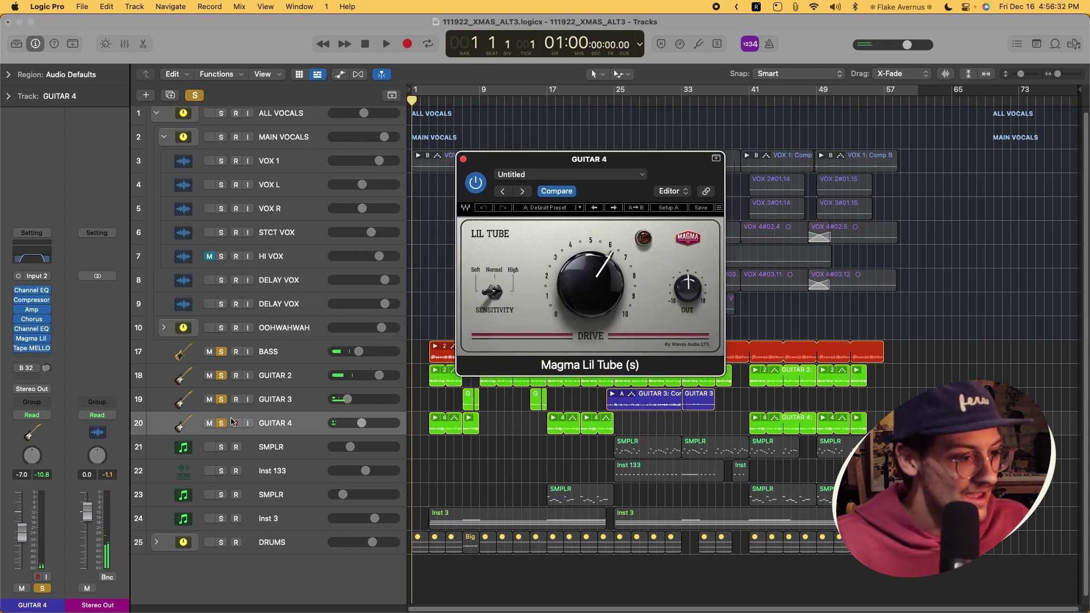
{"action": "left_click_drag", "start_coordinate": [220, 448], "coordinate": [463, 545]}
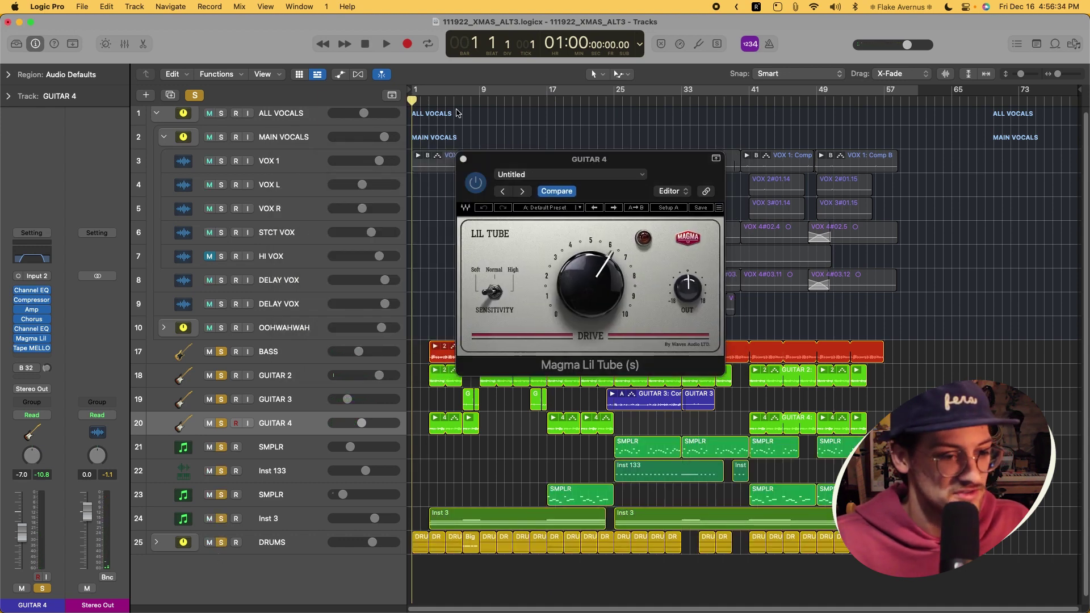
{"action": "left_click_drag", "start_coordinate": [568, 100], "coordinate": [547, 100]}
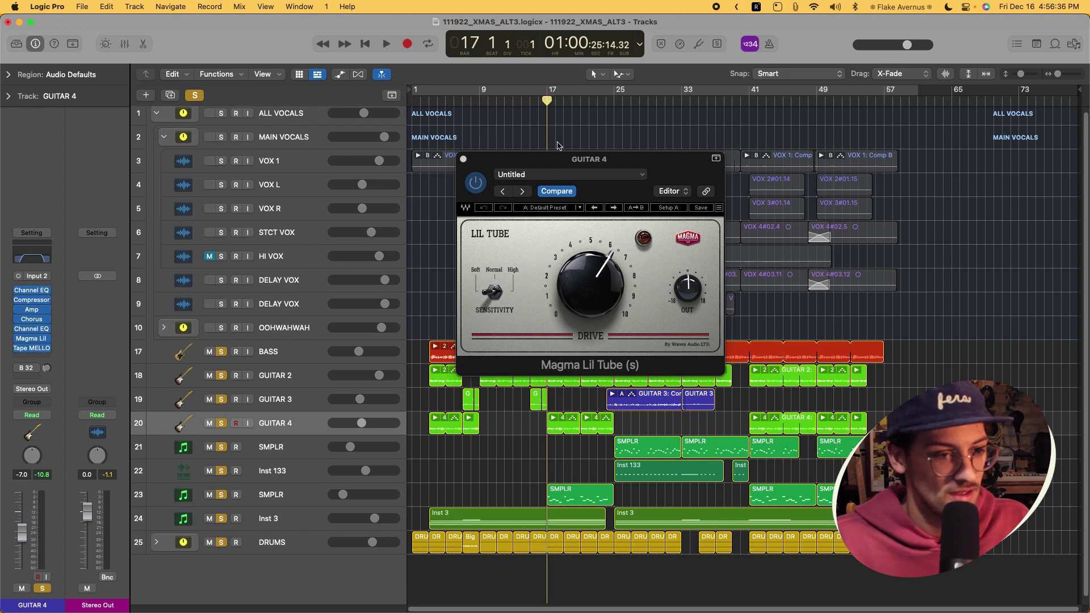
{"action": "key", "text": "space"}
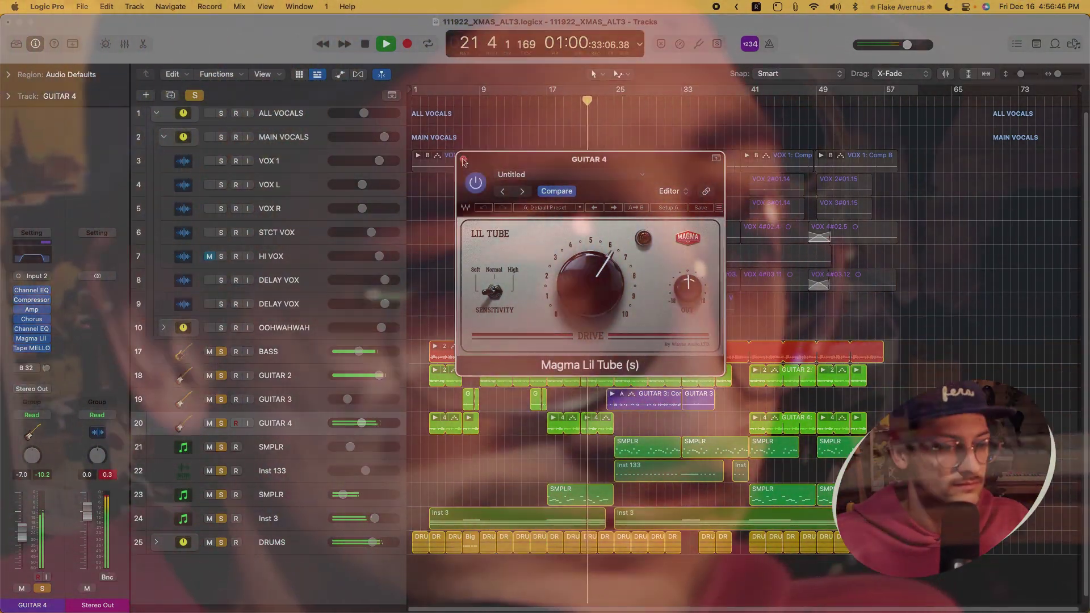
- Close the Magma Lil Tube window, stop playback, and open the project notes with MAIN VOCALS selected
{"action": "left_click", "coordinate": [463, 159]}
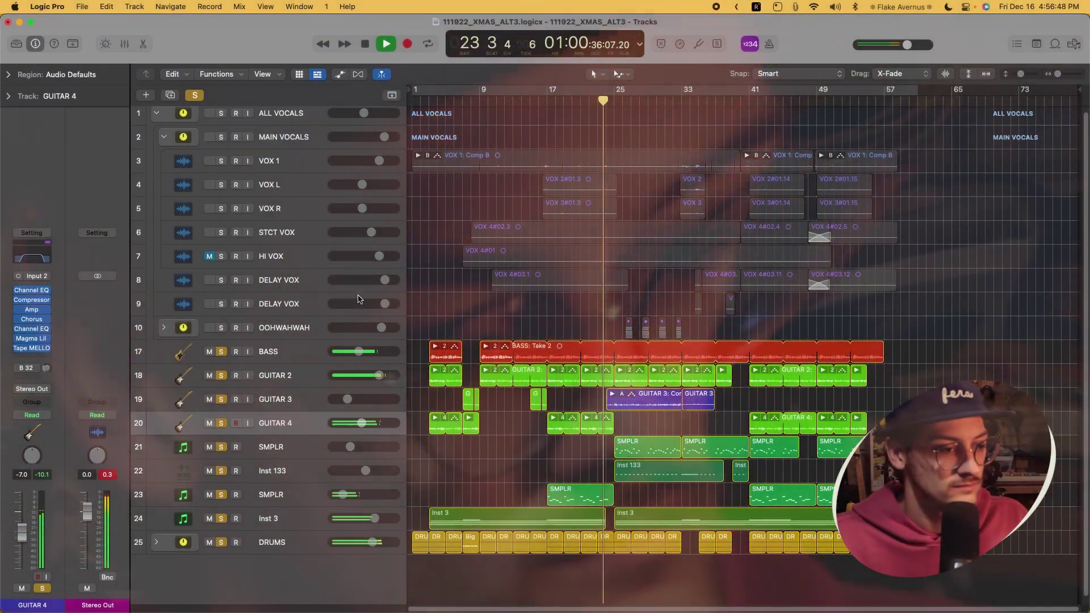
{"action": "key", "text": "space"}
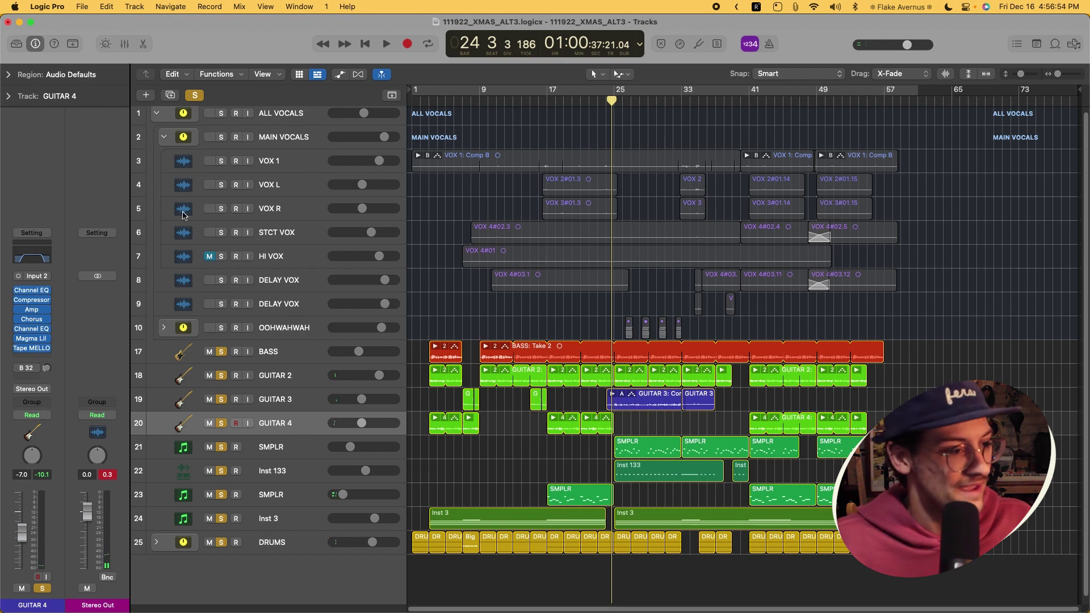
{"action": "left_click", "coordinate": [298, 142]}
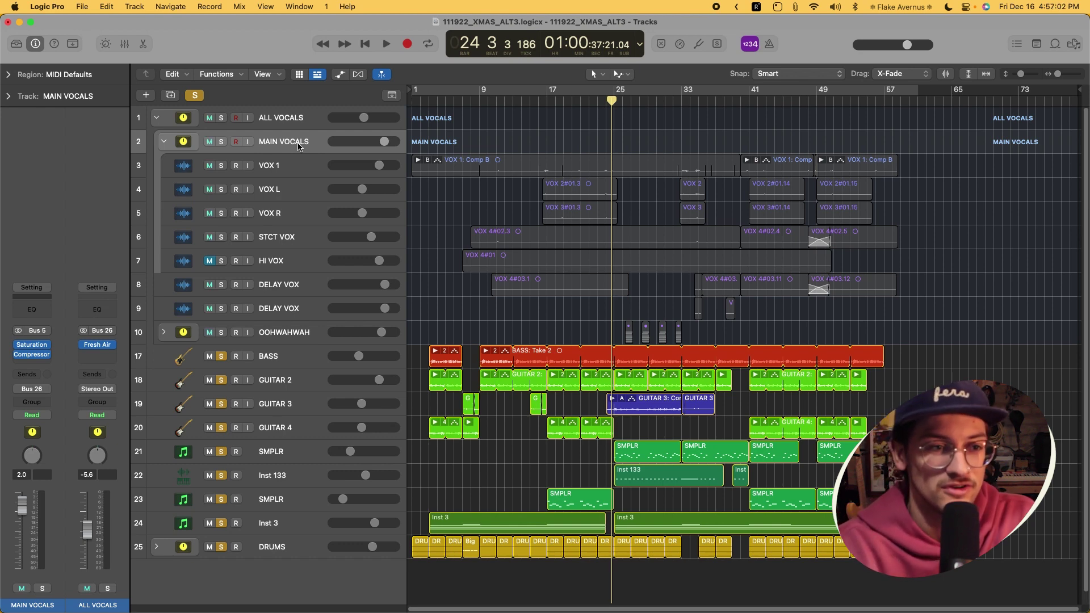
{"action": "left_click", "coordinate": [1037, 44]}
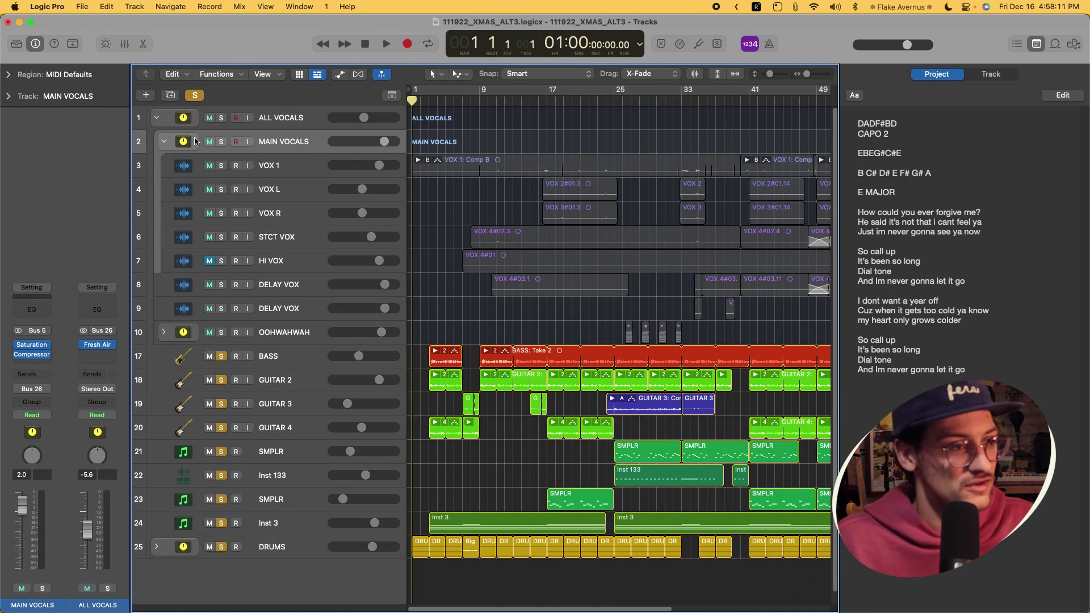
- Solo ALL VOCALS, remove the solos from the BASS through DRUMS tracks, and play the vocals from bar 9
{"action": "left_click", "coordinate": [221, 141]}
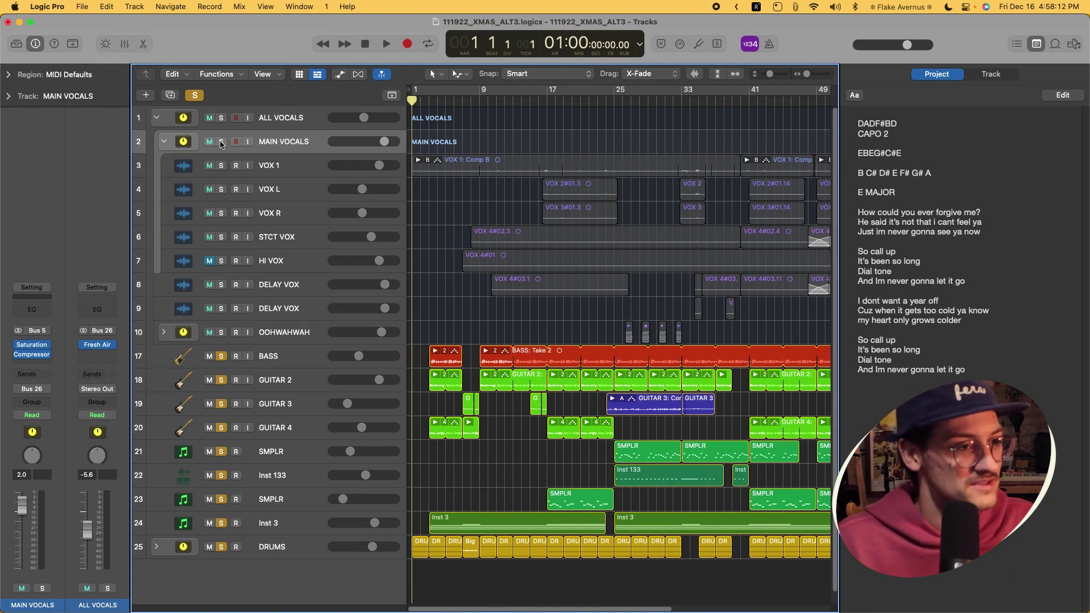
{"action": "left_click", "coordinate": [220, 141]}
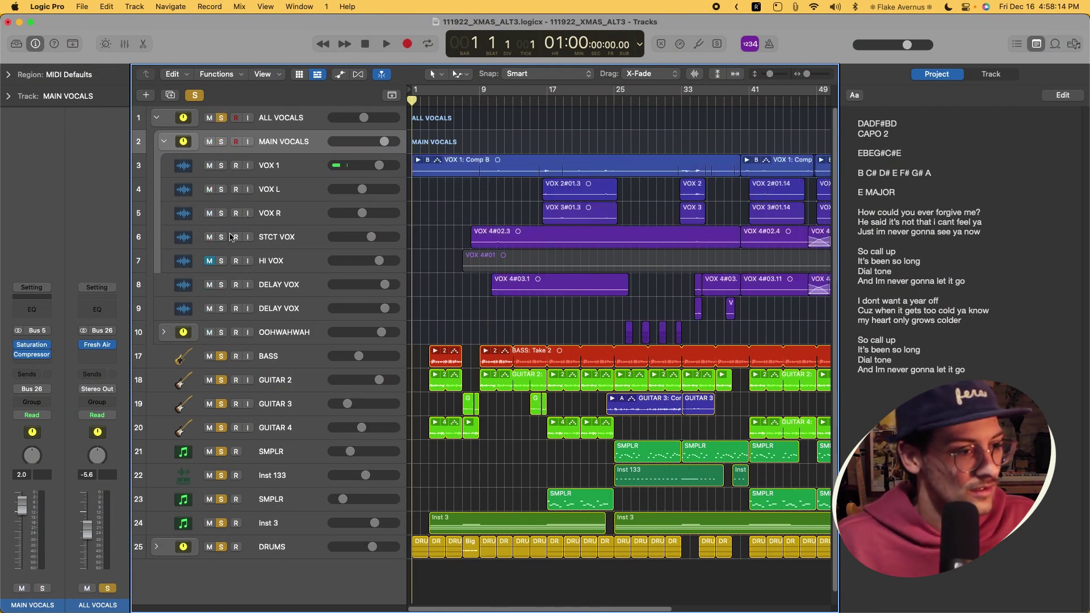
{"action": "left_click_drag", "start_coordinate": [222, 358], "coordinate": [229, 600]}
{"action": "scroll", "coordinate": [602, 336], "scroll_direction": "up", "scroll_amount": 1}
{"action": "key", "text": "space"}
{"action": "left_click", "coordinate": [480, 100]}
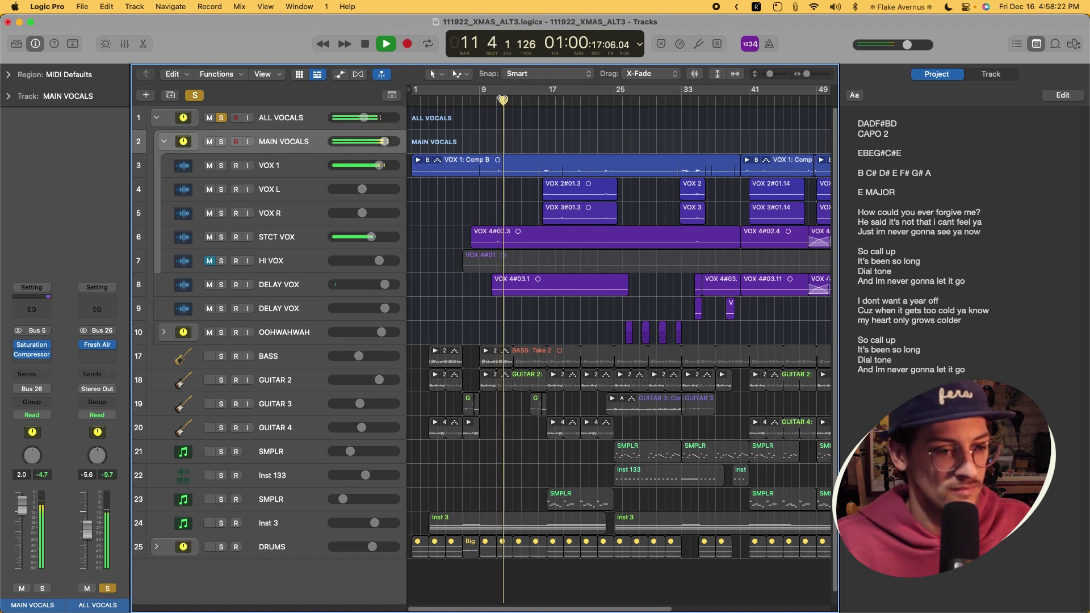
- Hide the project notes, enlarge the track heights, and stop the vocal playback
{"action": "left_click", "coordinate": [1037, 44]}
{"action": "key", "text": "super+Down"}
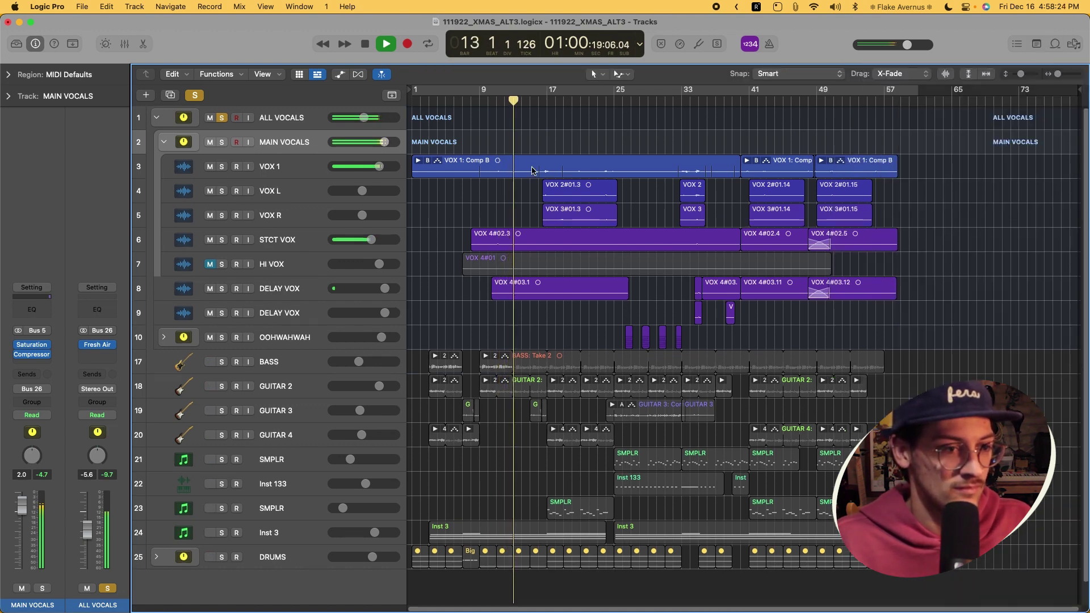
{"action": "key", "text": "super+Down"}
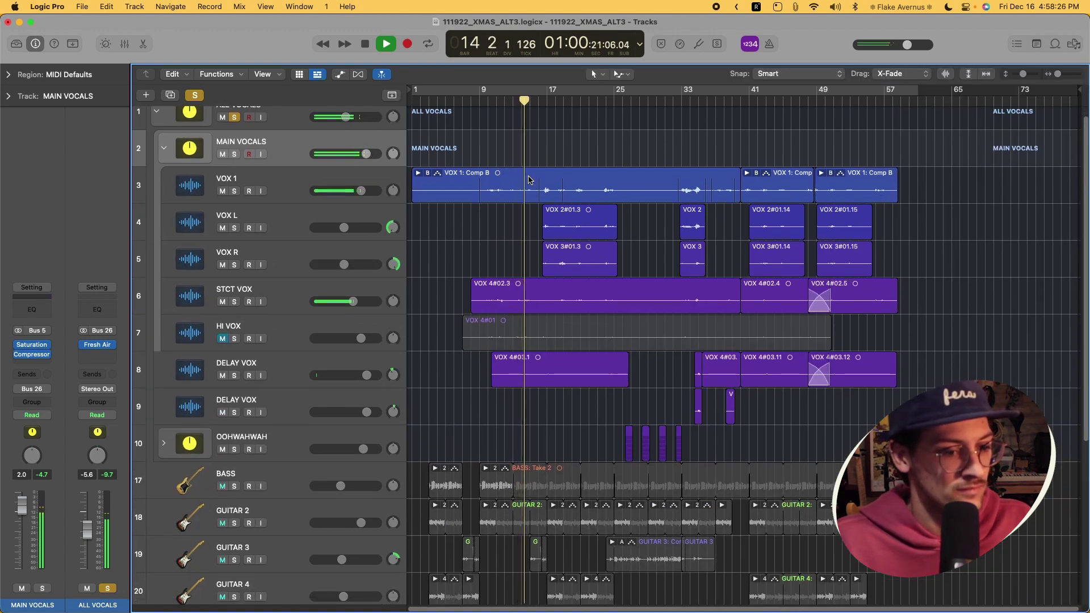
{"action": "key", "text": "space"}
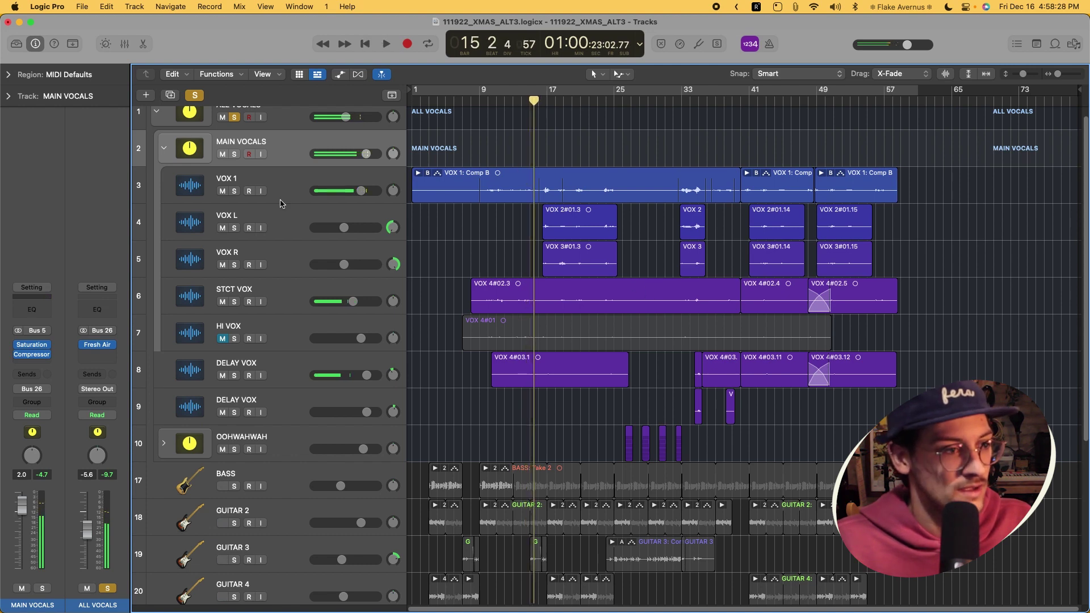
- Solo VOX 1 and examine its Channel EQ with the Male Vocal Refresh setting
{"action": "left_click", "coordinate": [266, 188]}
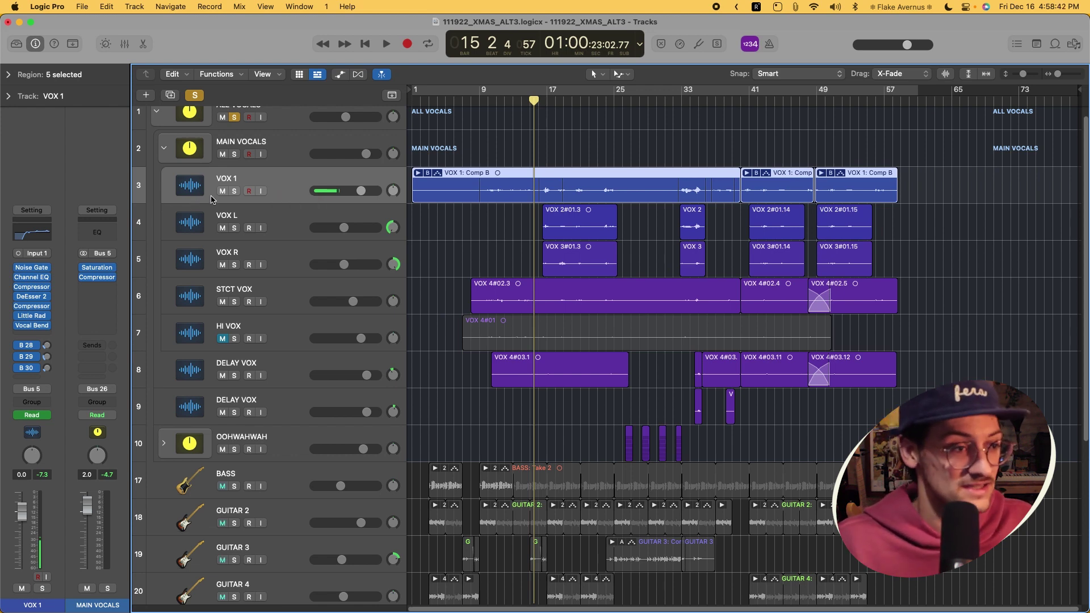
{"action": "left_click", "coordinate": [234, 192]}
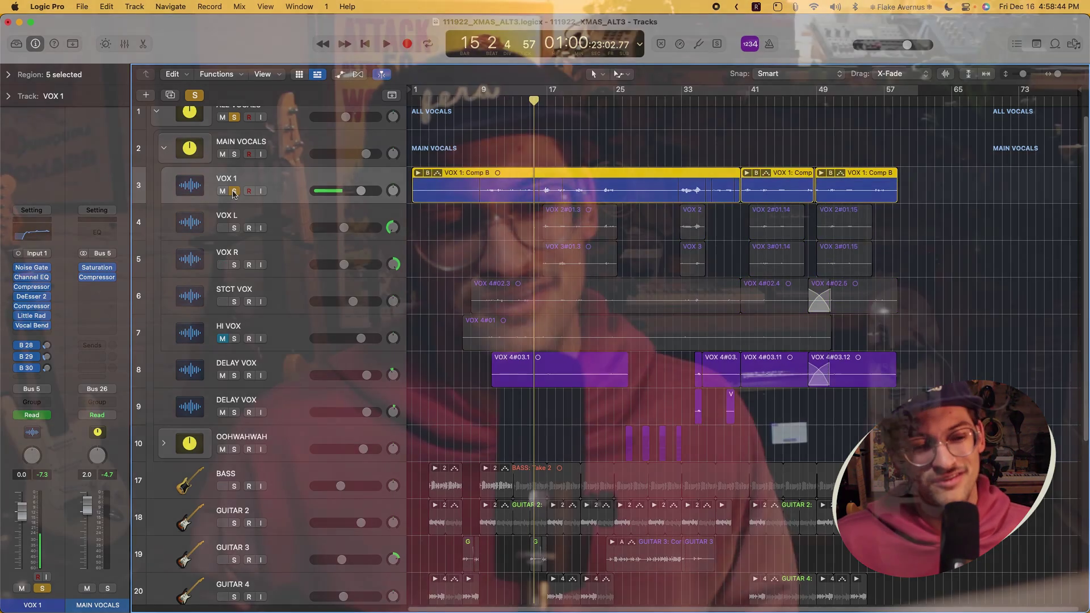
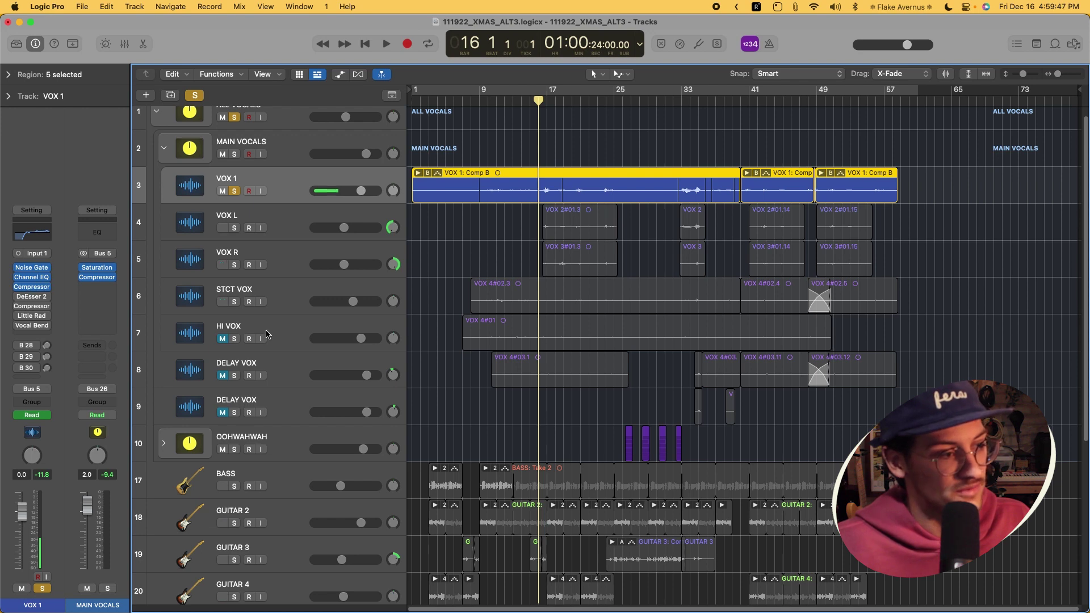
{"action": "left_click", "coordinate": [33, 278]}
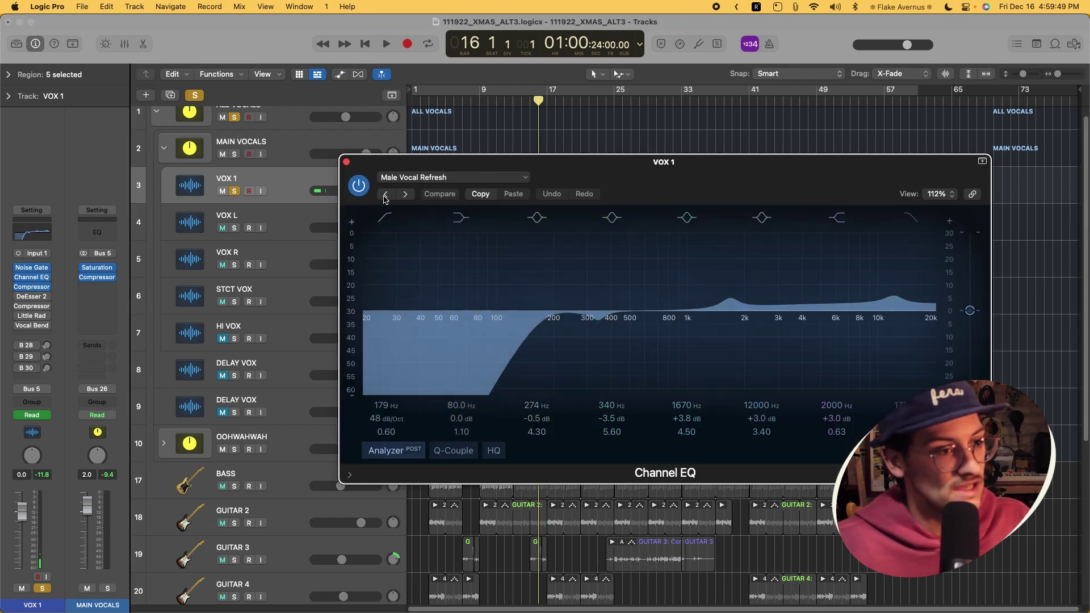
{"action": "left_click", "coordinate": [346, 164]}
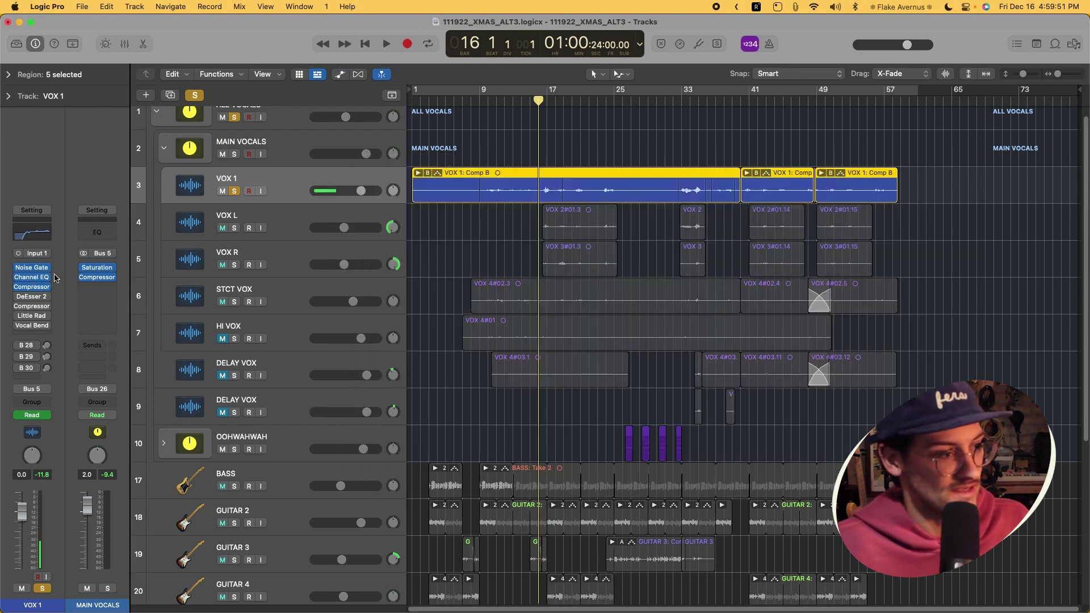
- Open VOX 1's Vintage FET Compressor, audition the vocal through it, and close the plug-in
{"action": "left_click", "coordinate": [32, 287]}
{"action": "key", "text": "space"}
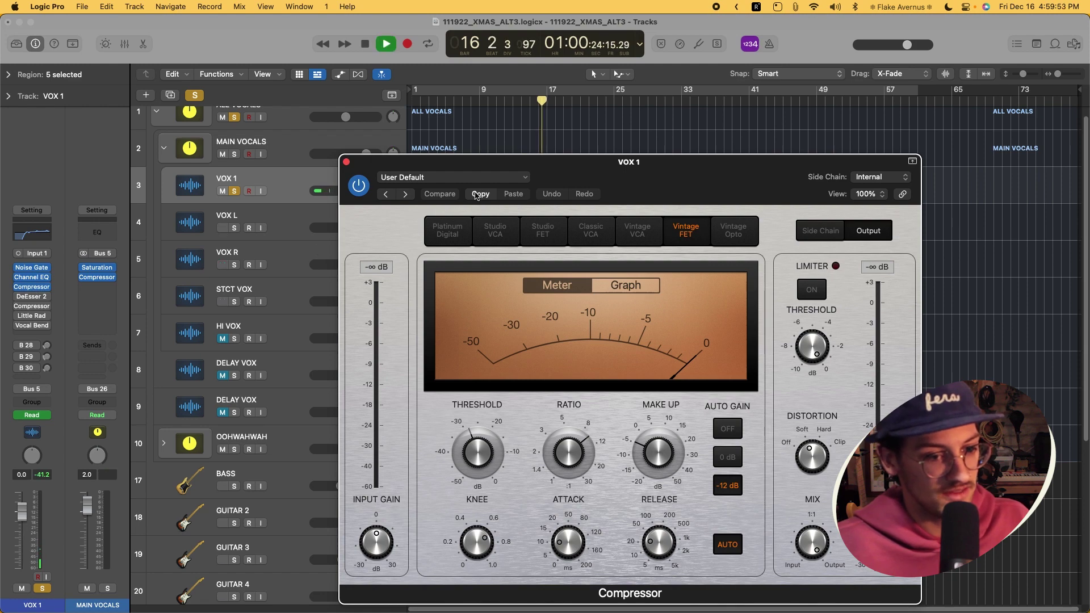
{"action": "left_click", "coordinate": [346, 162]}
{"action": "key", "text": "space"}
- Play VOX 1 from bar 10, stop playback, and enable its DeEsser 2
{"action": "key", "text": "comma"}
{"action": "key", "text": "comma"}
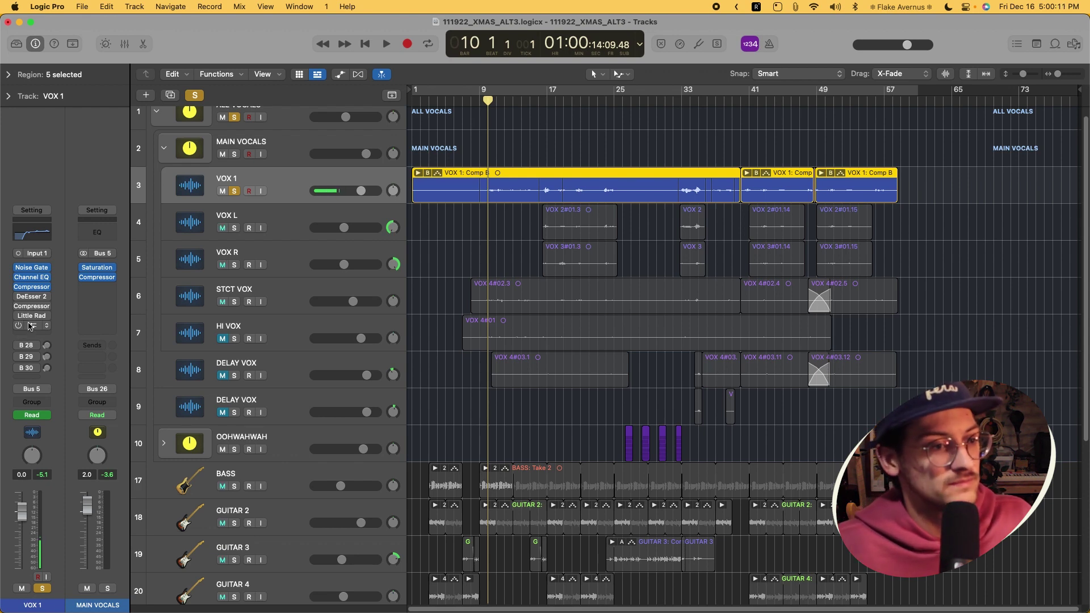
{"action": "key", "text": "space"}
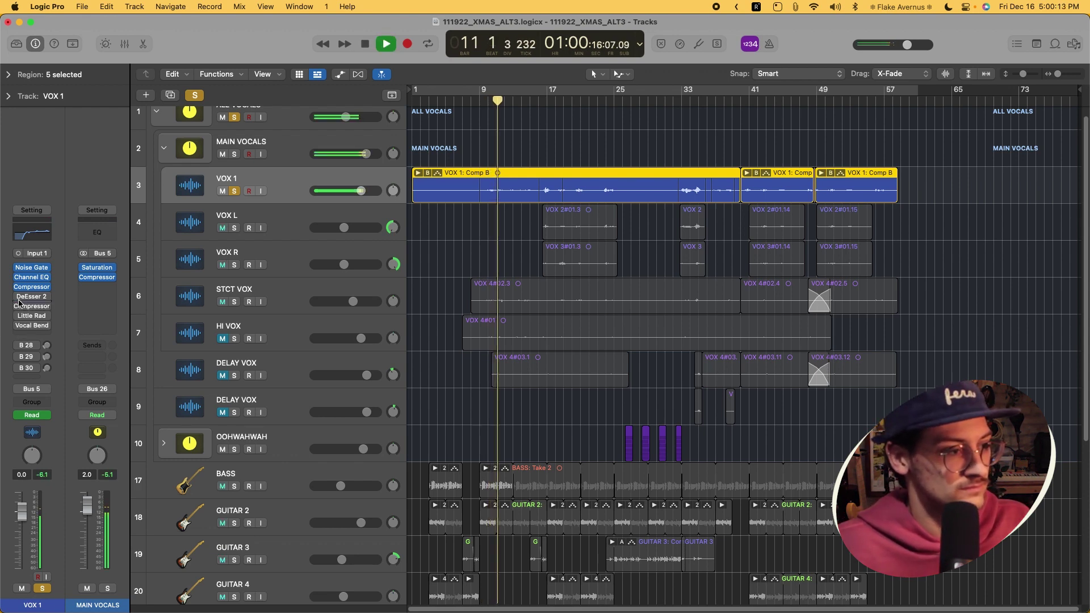
{"action": "mouse_move", "coordinate": [19, 309]}
{"action": "key", "text": "space"}
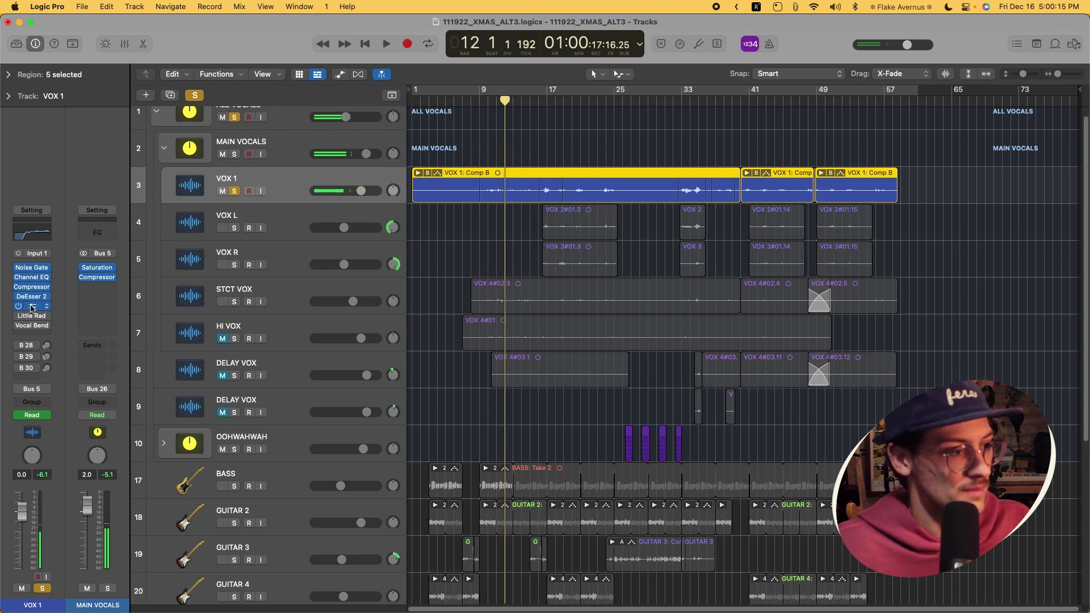
- Enable and open VOX 1's Vintage Opto Compressor, audition the vocal with its window moved aside, and close it
{"action": "left_click", "coordinate": [32, 310]}
{"action": "key", "text": "space"}
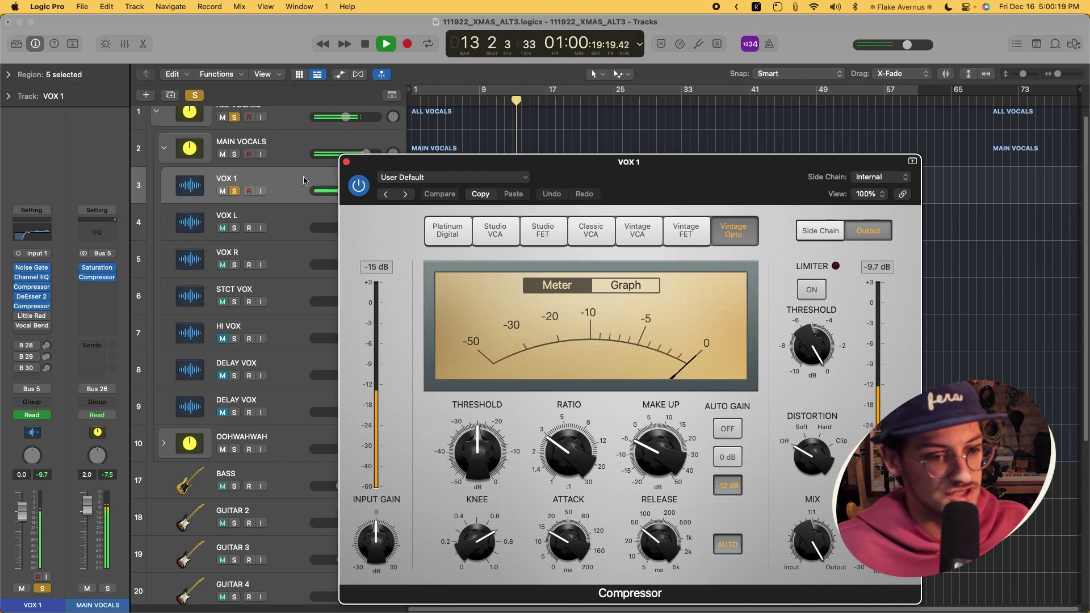
{"action": "left_click_drag", "start_coordinate": [633, 198], "coordinate": [567, 281]}
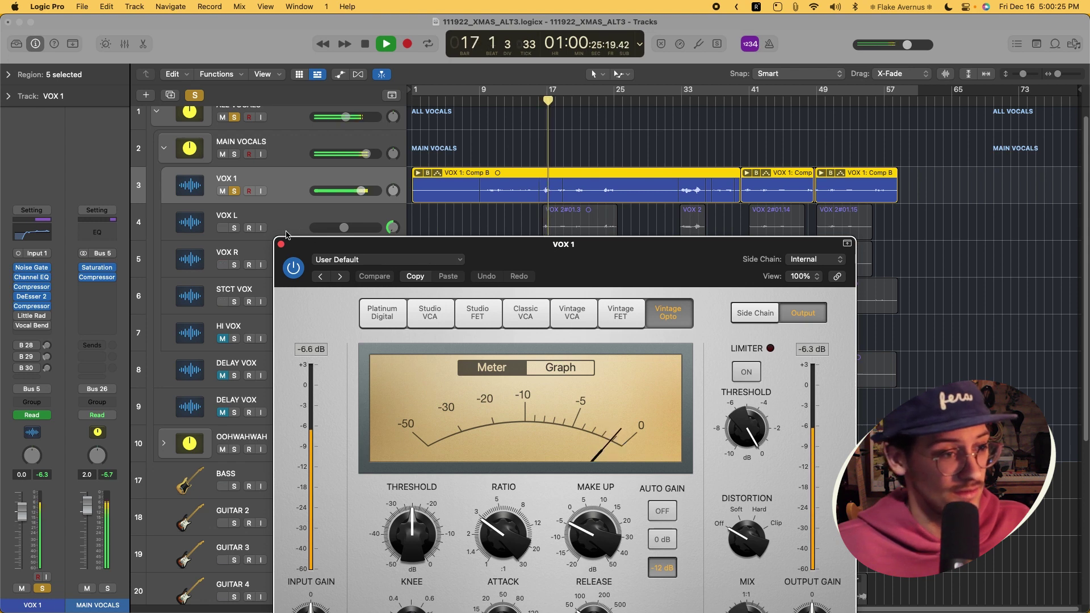
{"action": "key", "text": "super+w"}
{"action": "key", "text": "space"}
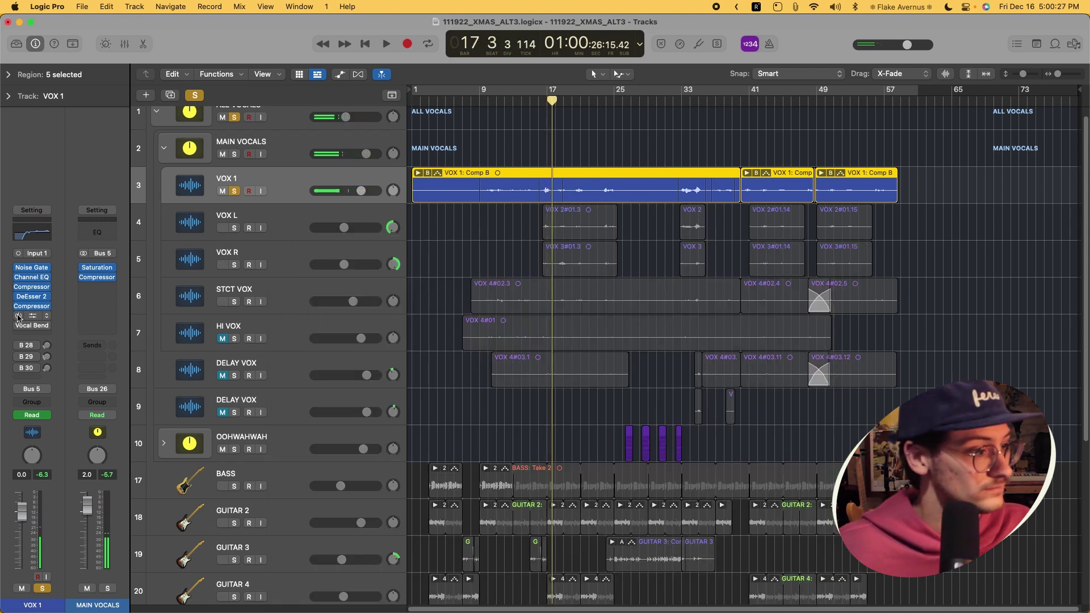
- Enable and examine VOX 1's Little Radiator, then show the track automation with the playhead at bar 33
{"action": "left_click", "coordinate": [32, 315]}
{"action": "left_click", "coordinate": [346, 164]}
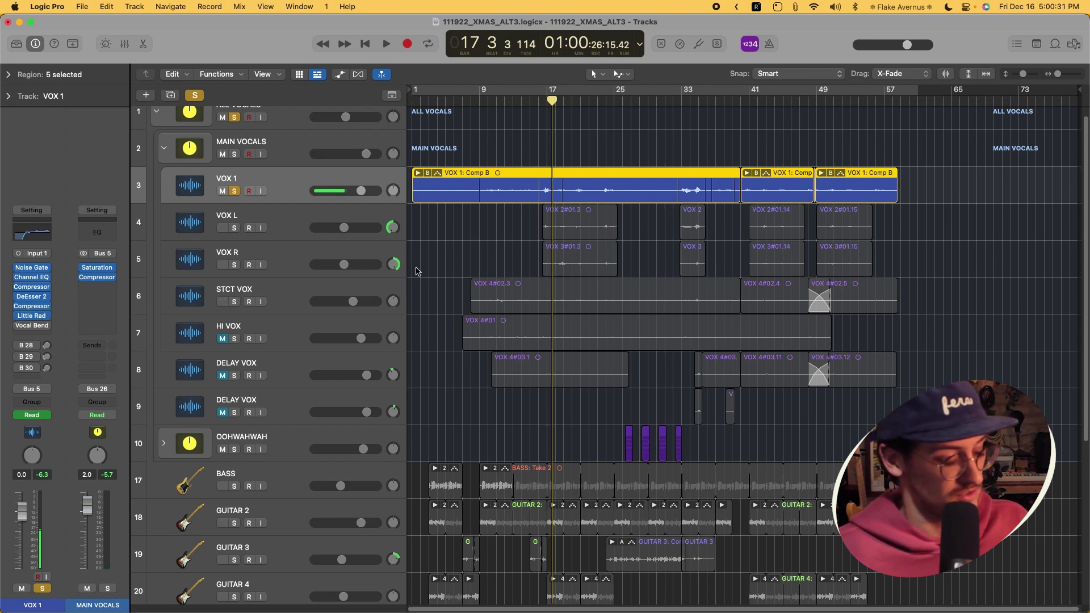
{"action": "key", "text": "a"}
{"action": "left_click", "coordinate": [690, 101]}
{"action": "left_click", "coordinate": [681, 101]}
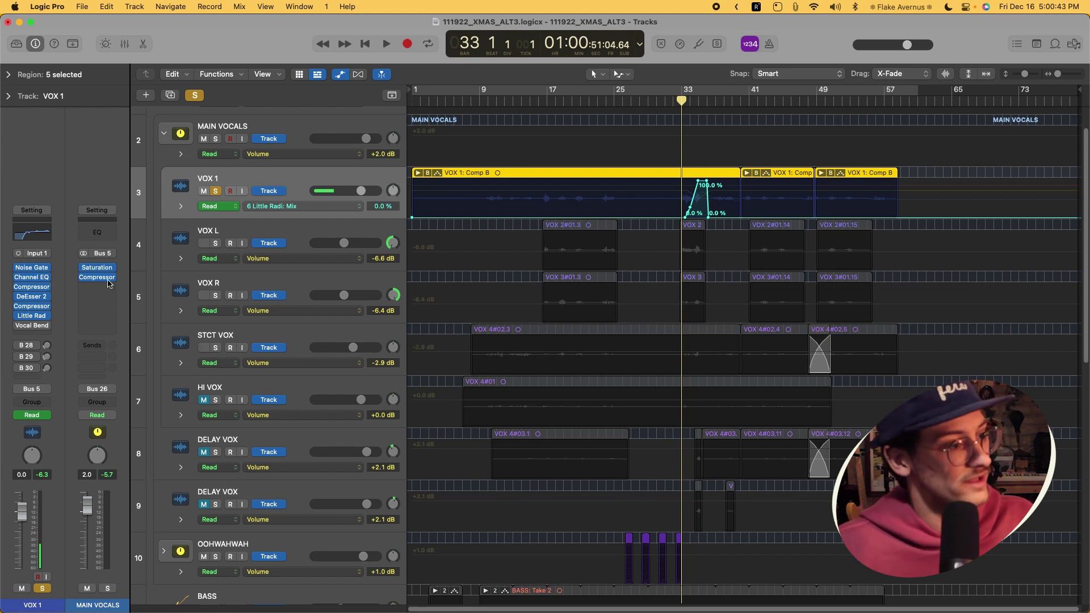
- Enable and examine Vocal Bender on VOX 1, then audition the automated vocal passage from bar 33
{"action": "left_click", "coordinate": [24, 328]}
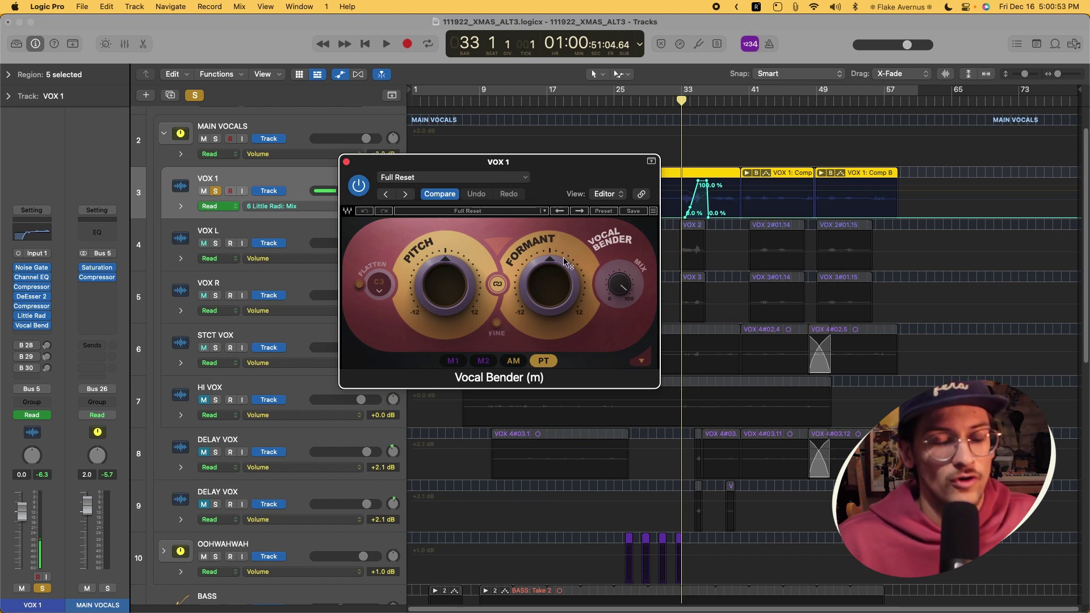
{"action": "mouse_move", "coordinate": [565, 263]}
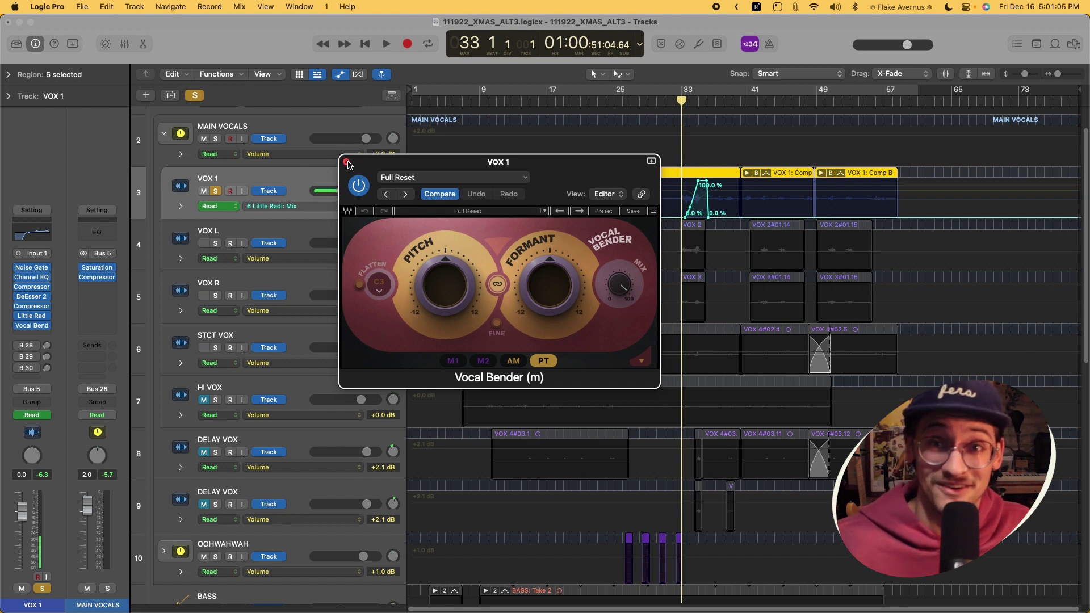
{"action": "left_click", "coordinate": [347, 163]}
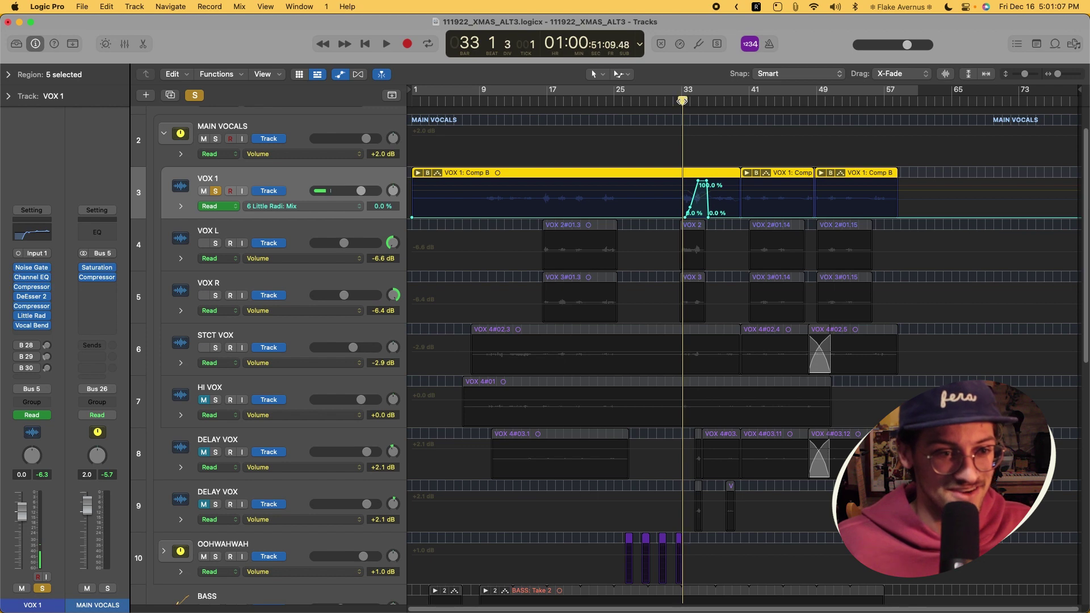
{"action": "key", "text": "space"}
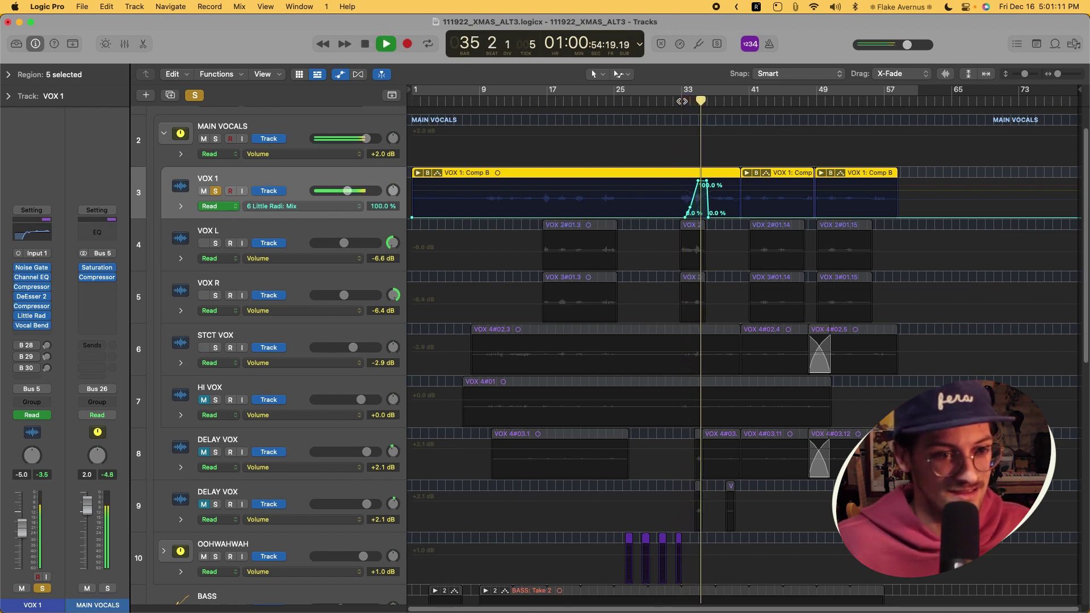
{"action": "key", "text": "space"}
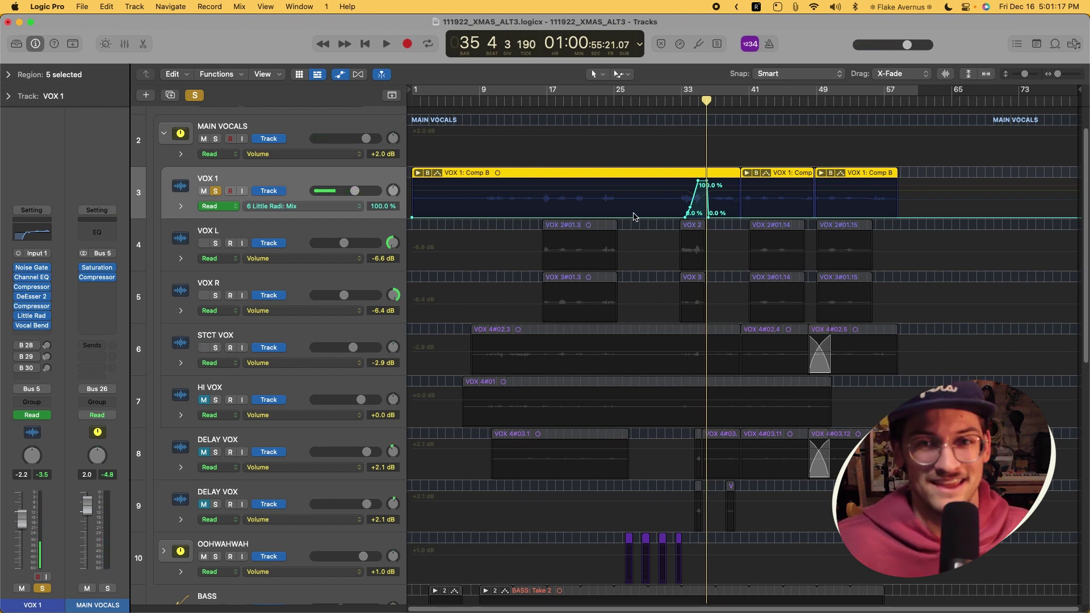
- Examine the Baby Comeback and Little Radiator plug-ins on VOX 1's Bus 28 delay send
{"action": "left_click", "coordinate": [28, 346]}
{"action": "left_click", "coordinate": [67, 316]}
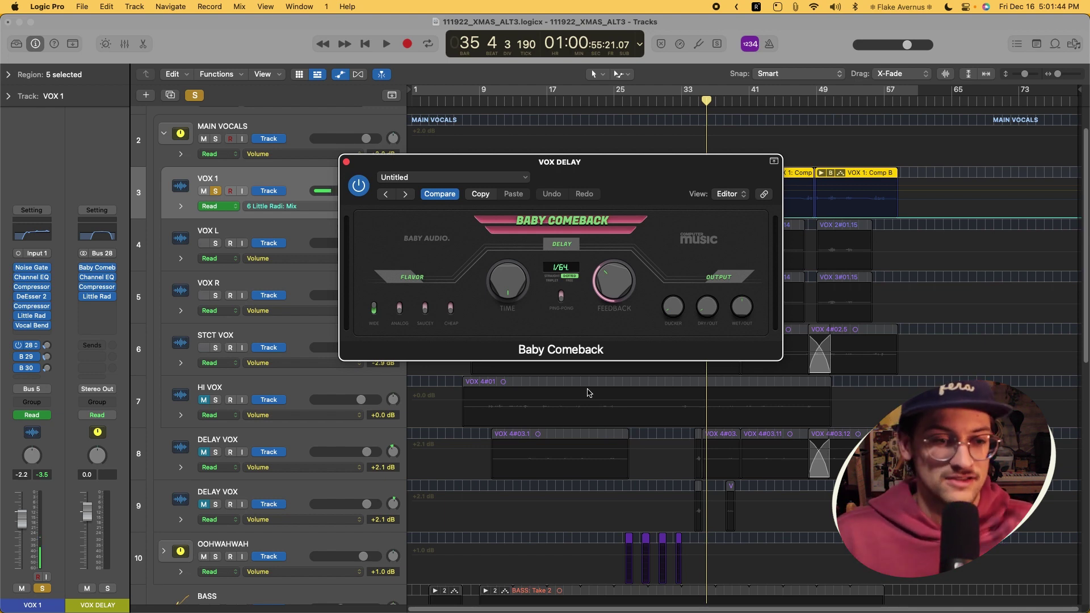
{"action": "left_click", "coordinate": [346, 164]}
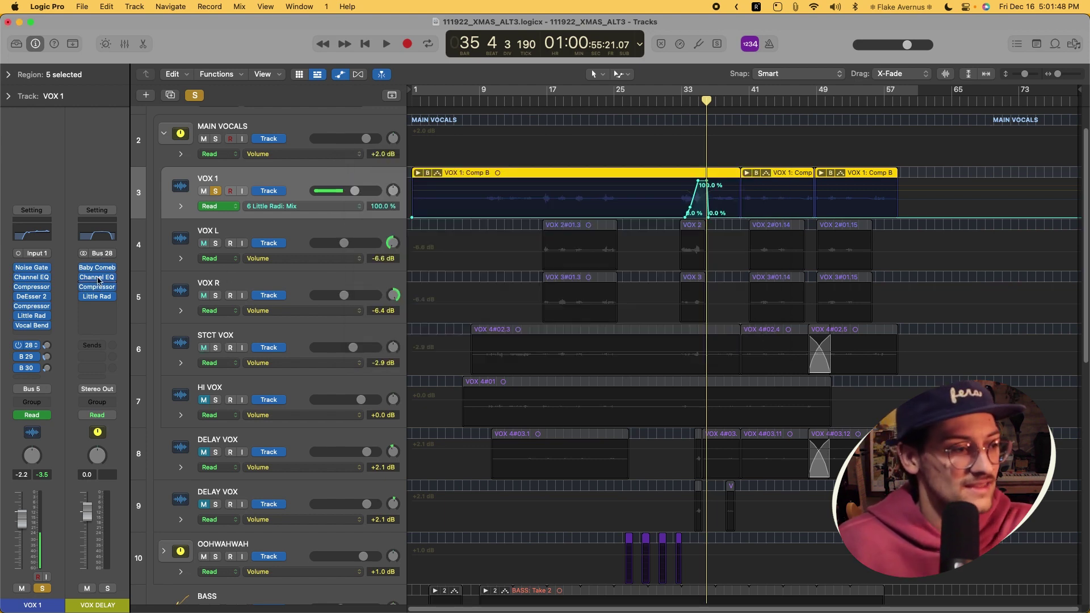
{"action": "left_click", "coordinate": [97, 297]}
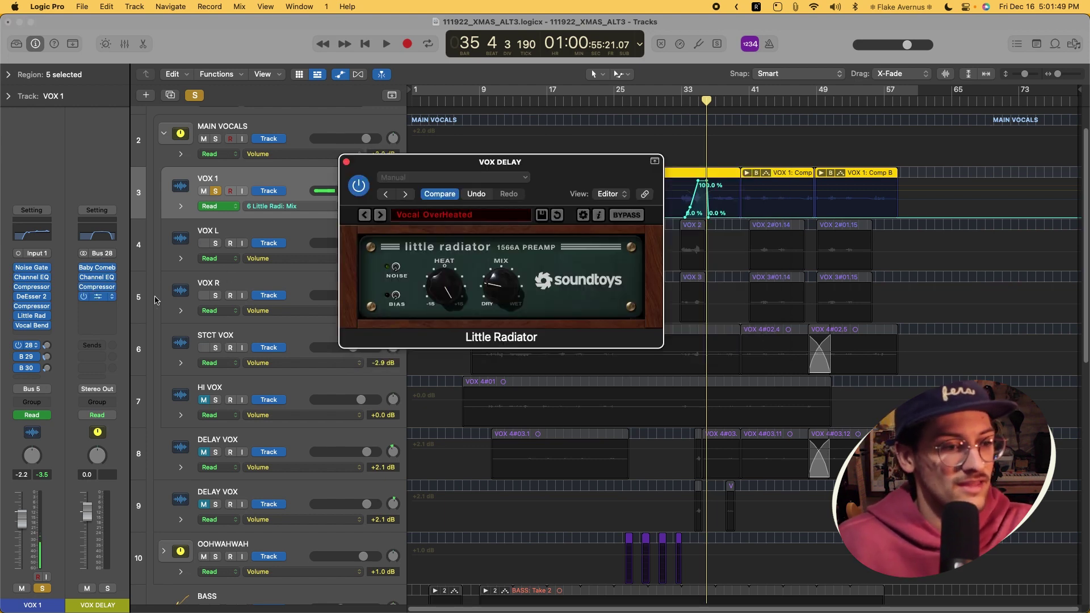
{"action": "left_click", "coordinate": [346, 164]}
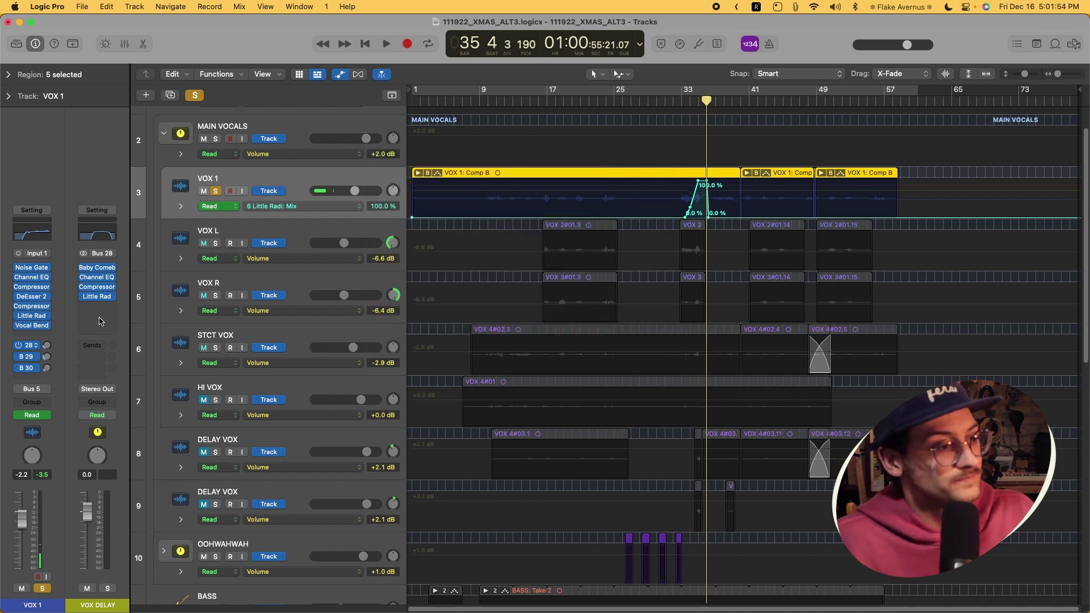
- Open Vocal Bender on VOX 1's Bus 29 pitch-shift send and play the vocal from around bar 34
{"action": "left_click", "coordinate": [23, 357]}
{"action": "left_click", "coordinate": [72, 322]}
{"action": "left_click", "coordinate": [97, 268]}
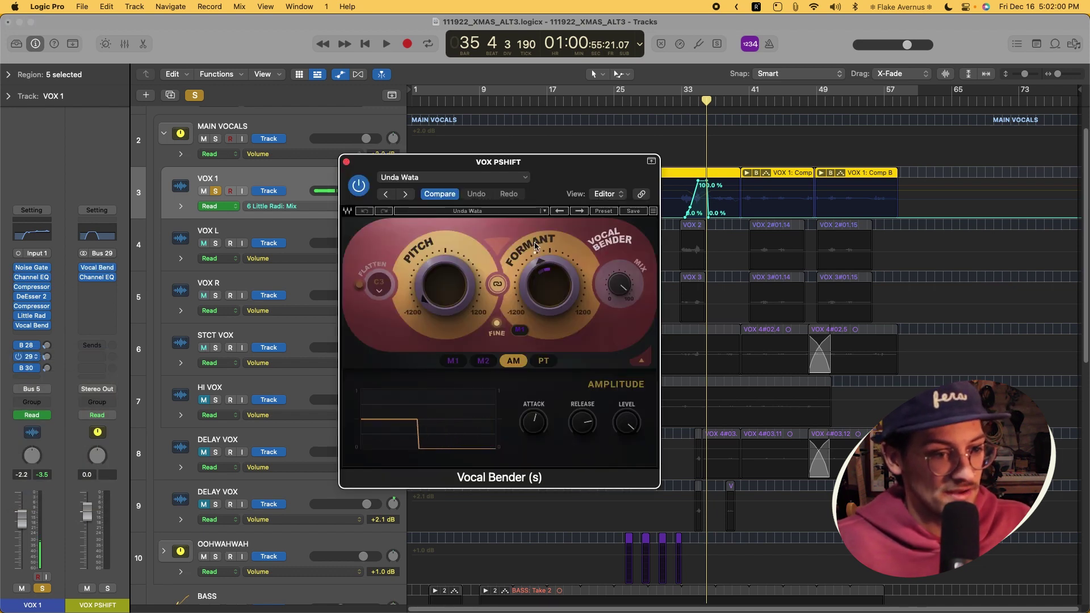
{"action": "left_click", "coordinate": [692, 103]}
{"action": "key", "text": "space"}
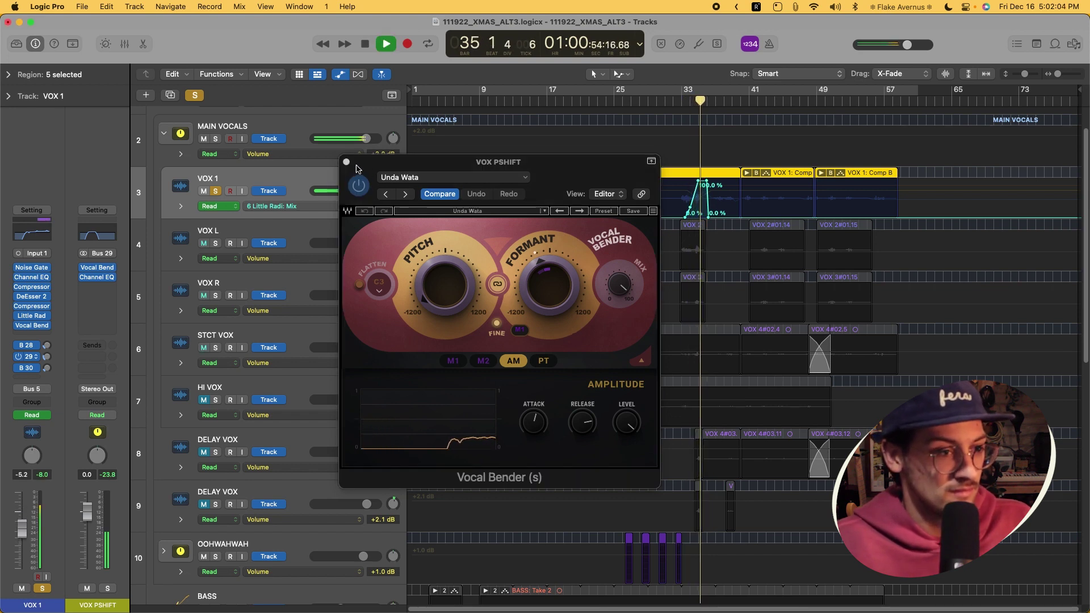
- Stop playback, close the VOX PSHIFT Vocal Bender and place the playhead at bar 16
{"action": "key", "text": "space"}
{"action": "left_click", "coordinate": [380, 164]}
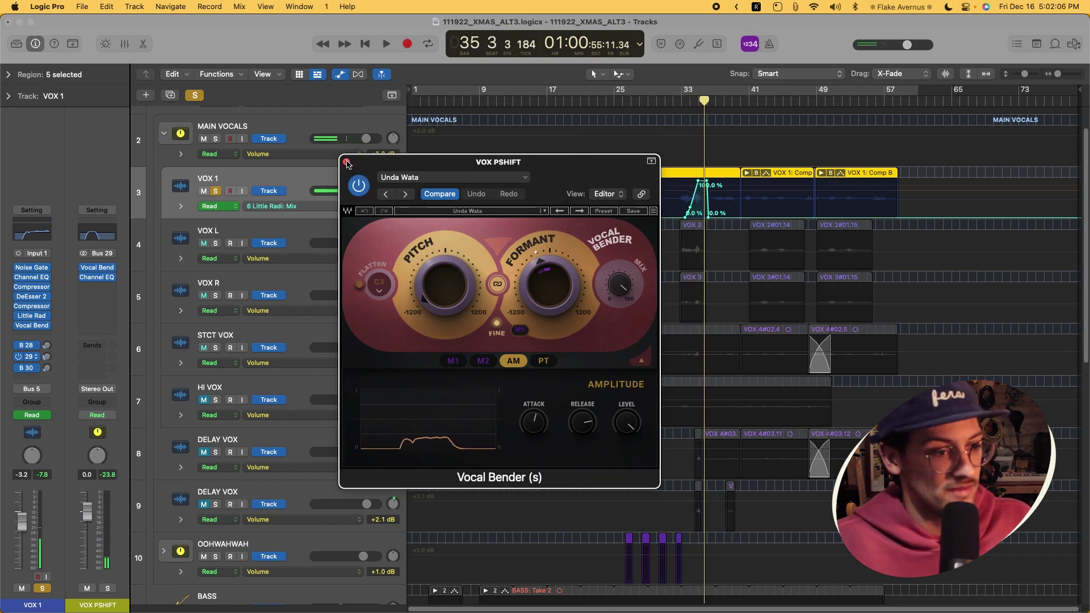
{"action": "left_click", "coordinate": [538, 101]}
{"action": "left_click", "coordinate": [342, 165]}
{"action": "left_click", "coordinate": [345, 163]}
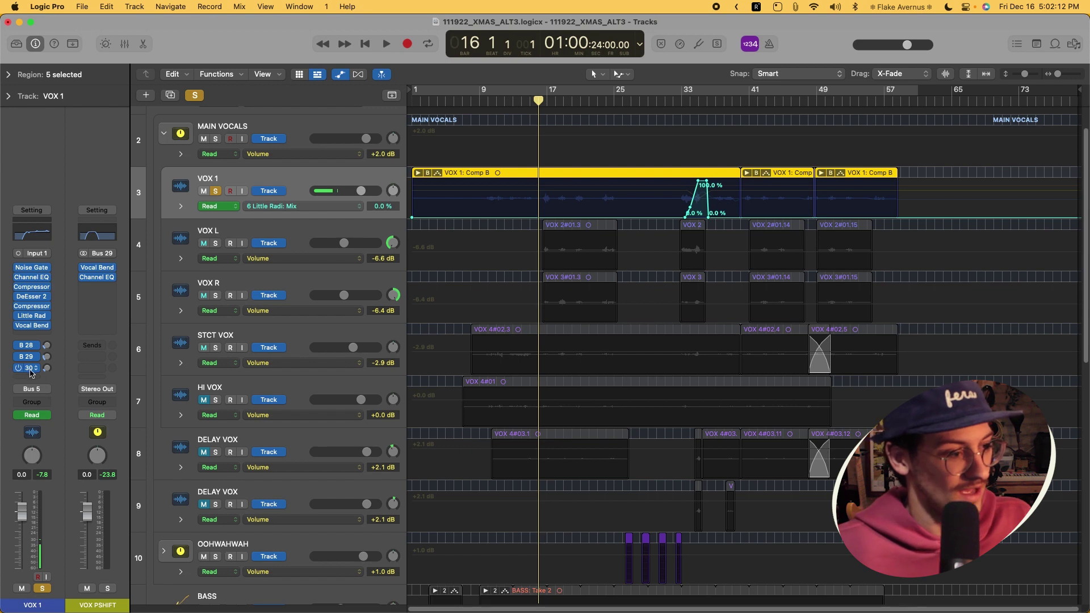
- Show VOX 1's Bus 30 VERB SHIFT send and examine its ChromaVerb settings
{"action": "left_click", "coordinate": [26, 368]}
{"action": "left_click", "coordinate": [27, 369]}
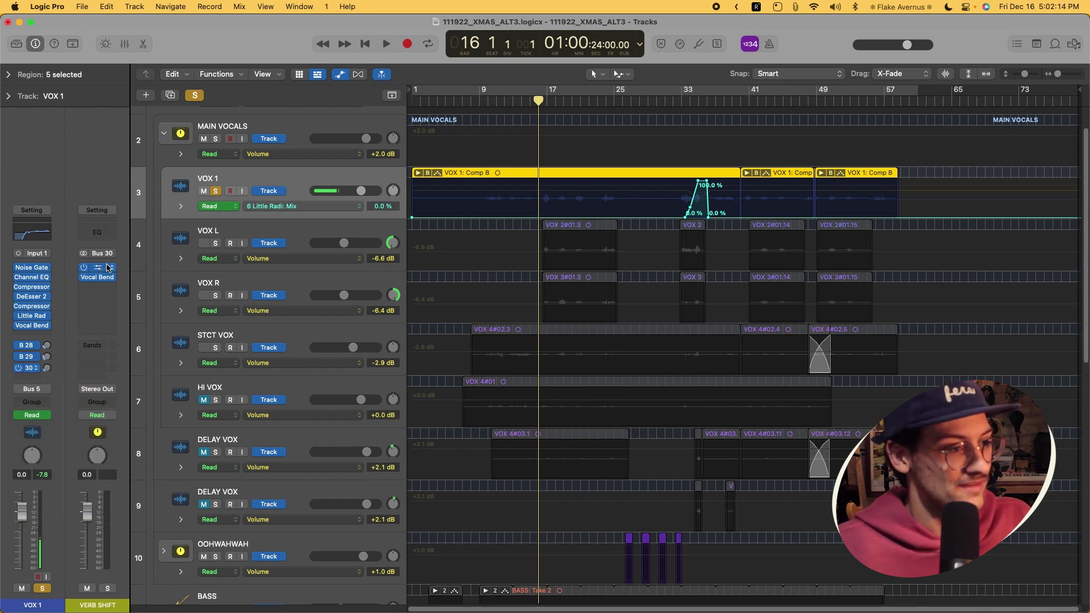
{"action": "left_click", "coordinate": [35, 370]}
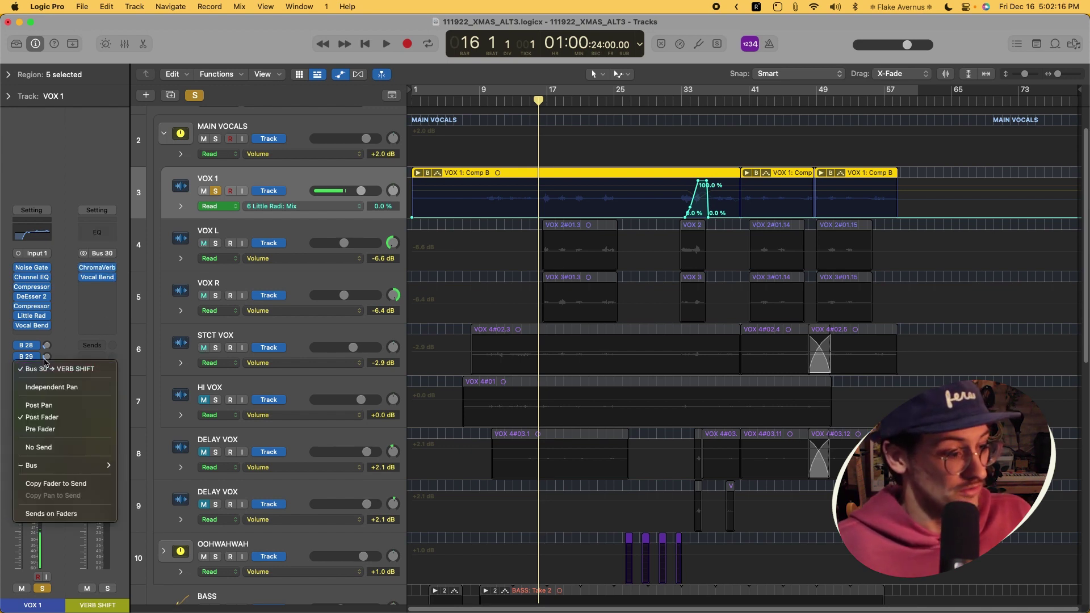
{"action": "key", "text": "Escape"}
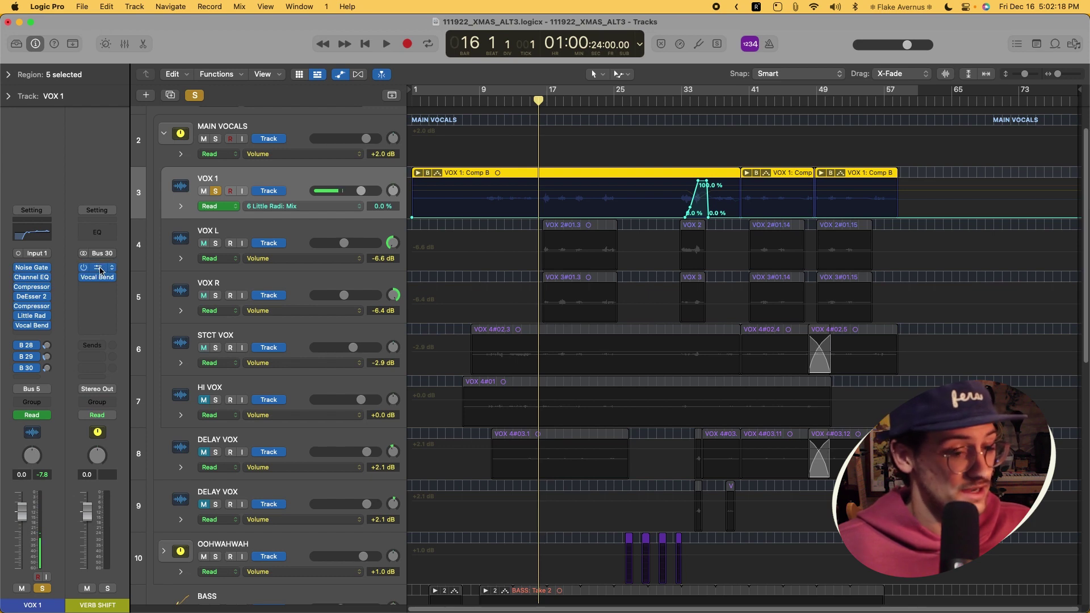
{"action": "left_click", "coordinate": [100, 270]}
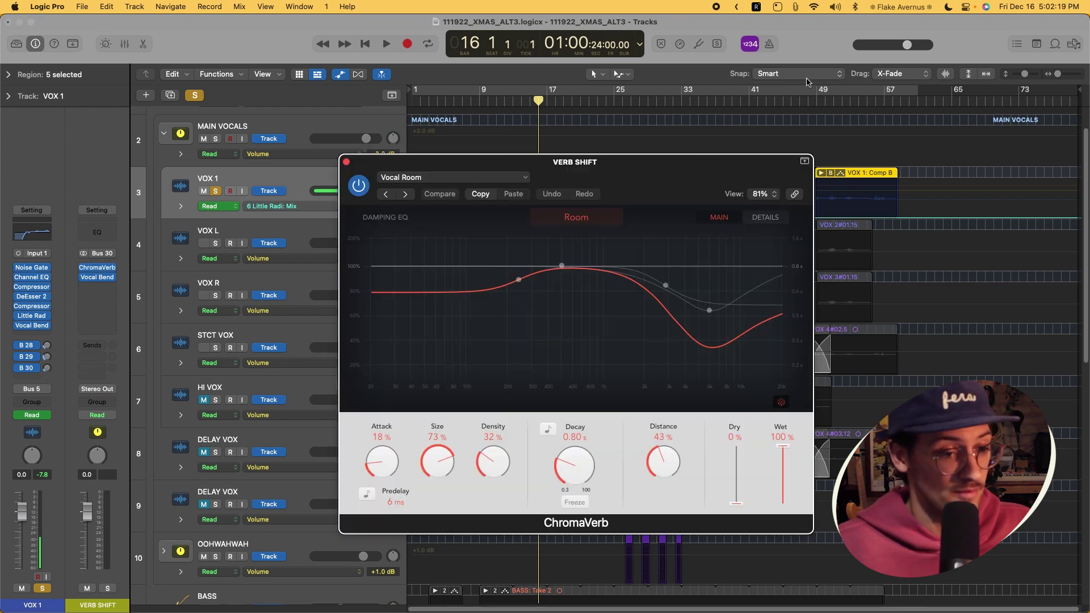
{"action": "left_click", "coordinate": [347, 163]}
- Open Vocal Bender on the VERB SHIFT channel and audition the vocal from bar 16
{"action": "left_click", "coordinate": [97, 277]}
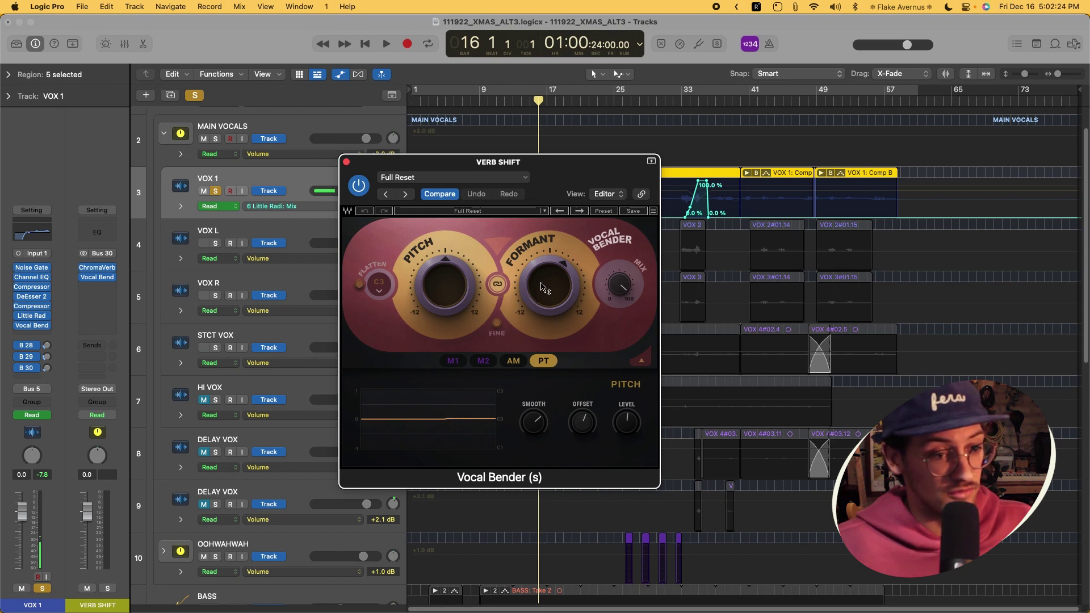
{"action": "key", "text": "space"}
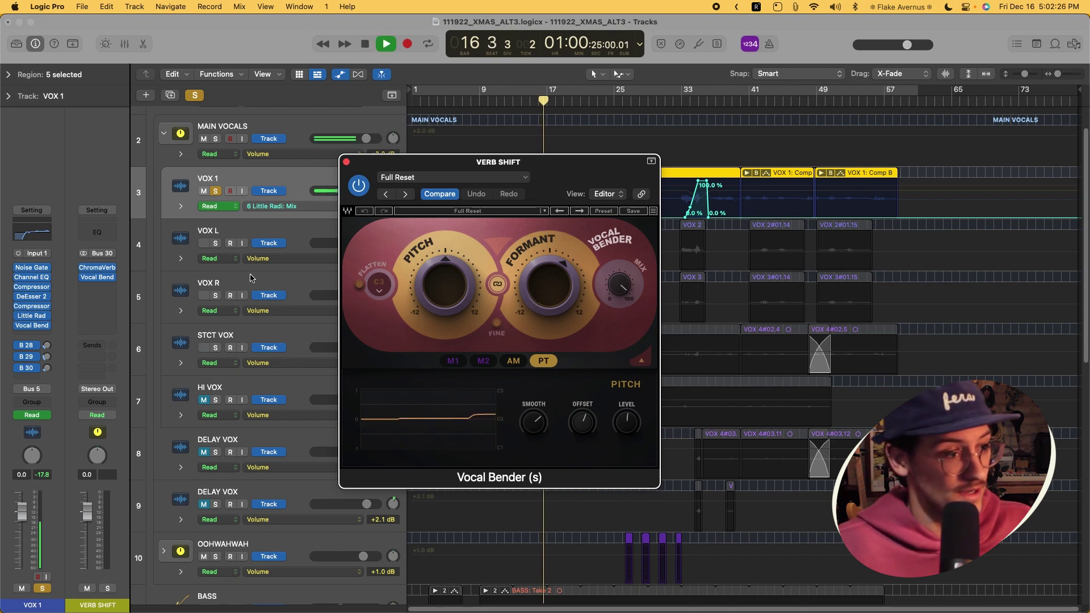
{"action": "key", "text": "space"}
{"action": "left_click", "coordinate": [347, 164]}
- Reopen Vocal Bender on VOX 1's Bus 29 VOX PSHIFT send and examine its pitch setting
{"action": "left_click", "coordinate": [26, 357]}
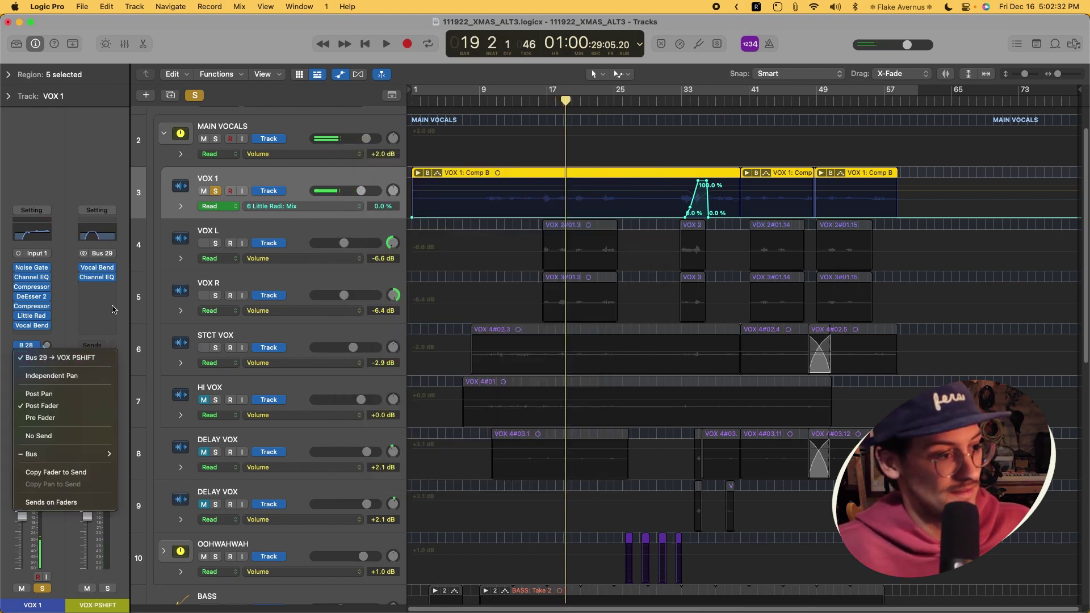
{"action": "left_click", "coordinate": [105, 286]}
{"action": "left_click", "coordinate": [101, 270]}
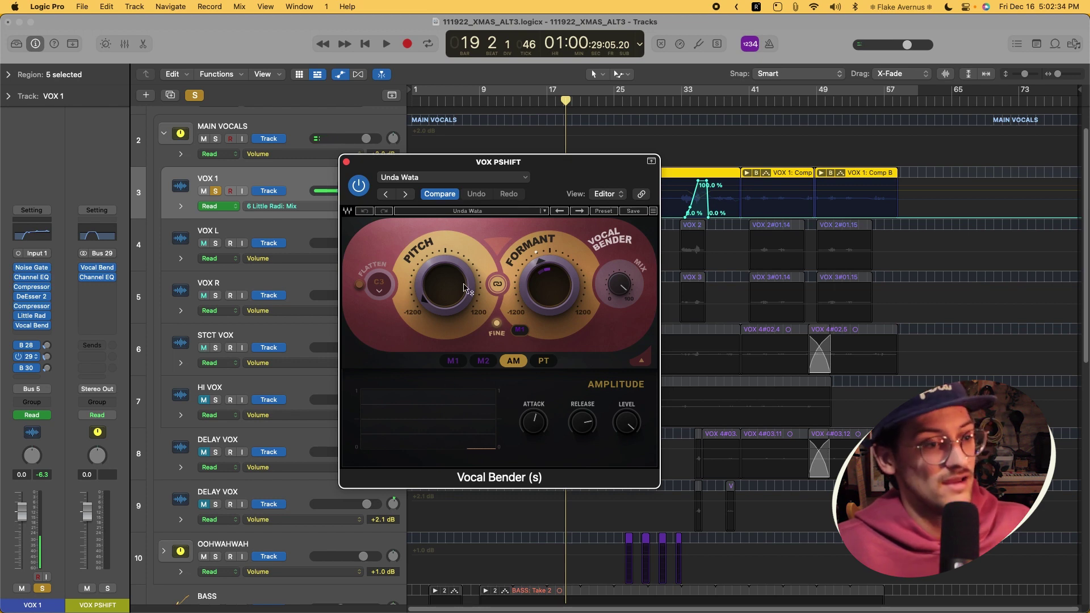
{"action": "mouse_move", "coordinate": [461, 266]}
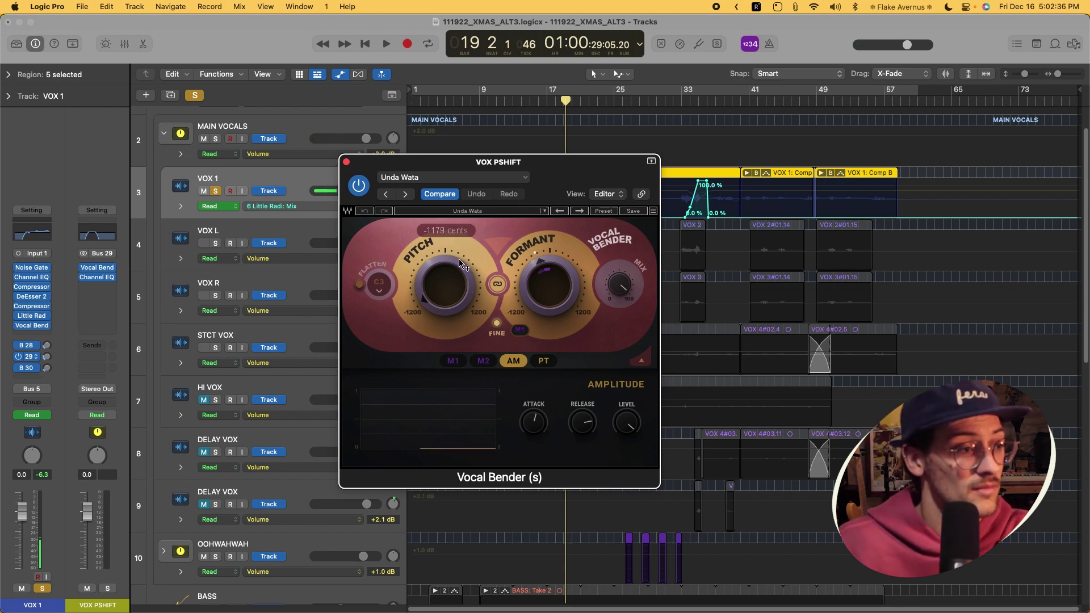
{"action": "left_click", "coordinate": [26, 357]}
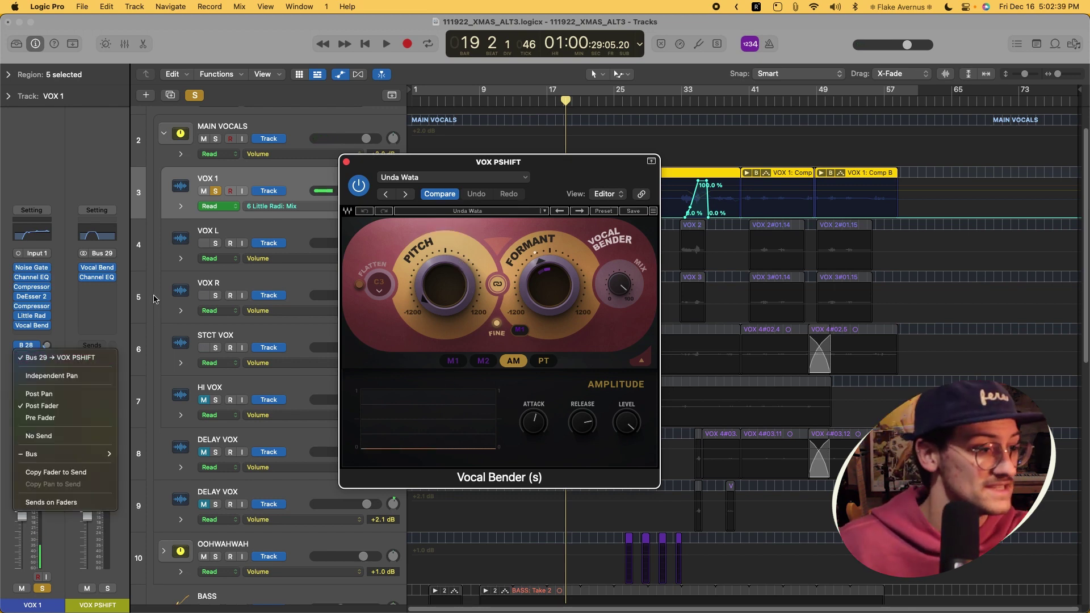
{"action": "left_click", "coordinate": [121, 312]}
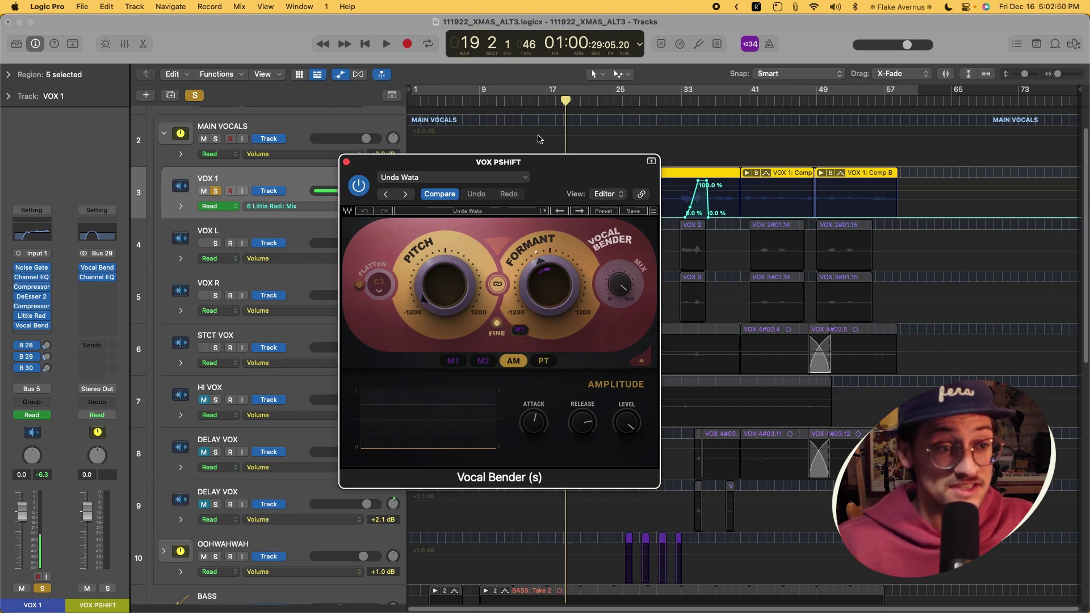
- Audition the VOX PSHIFT send with its channel soloed around bar 15, then clear the solo and close Vocal Bender
{"action": "left_click", "coordinate": [513, 100]}
{"action": "left_click", "coordinate": [106, 589]}
{"action": "key", "text": "space"}
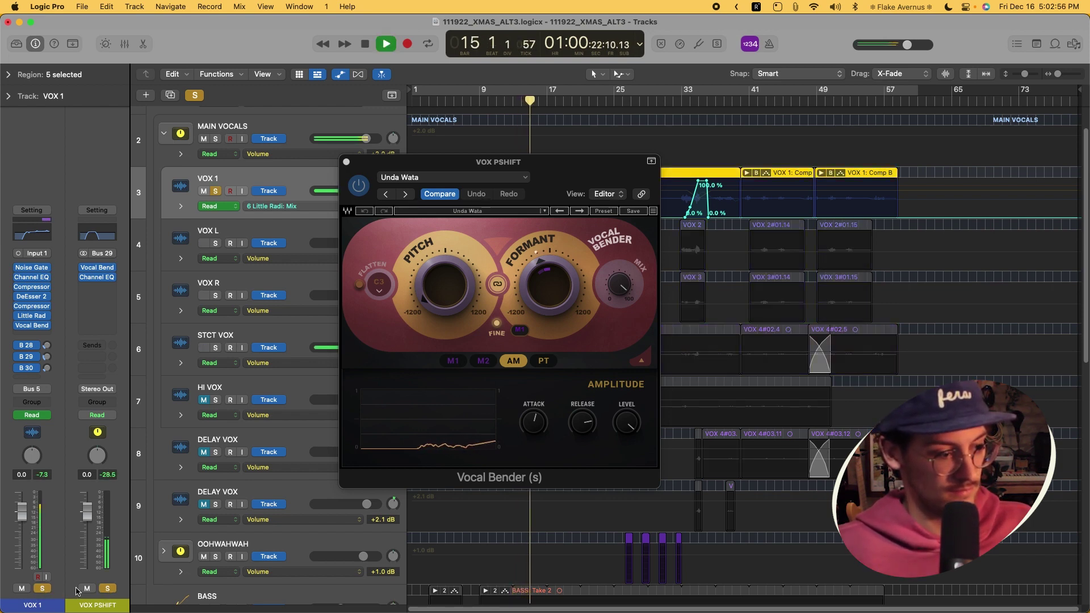
{"action": "key", "text": "space"}
{"action": "left_click", "coordinate": [108, 589]}
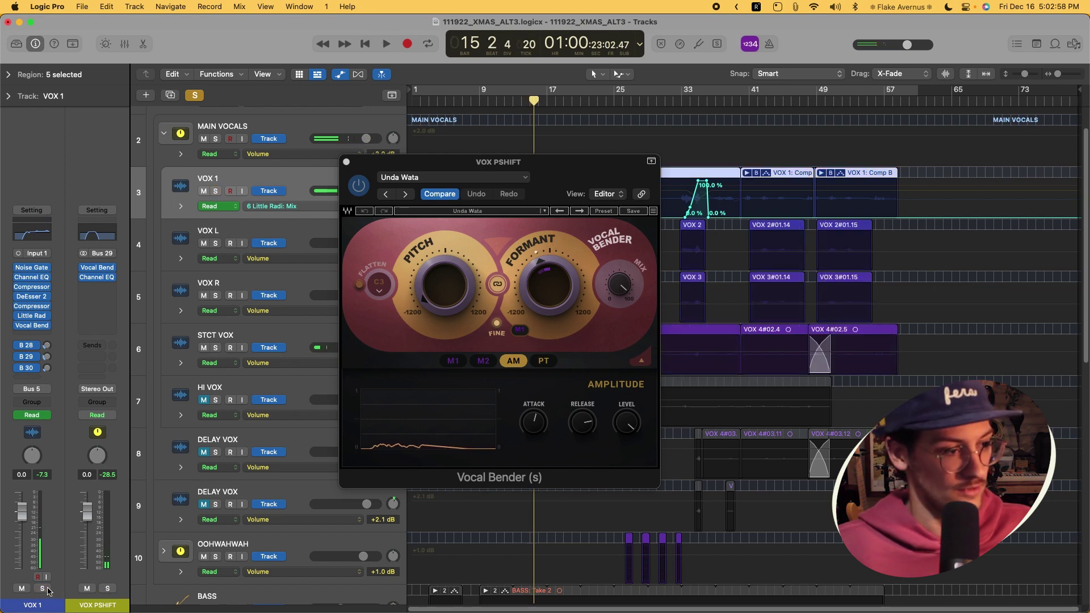
{"action": "mouse_move", "coordinate": [36, 309]}
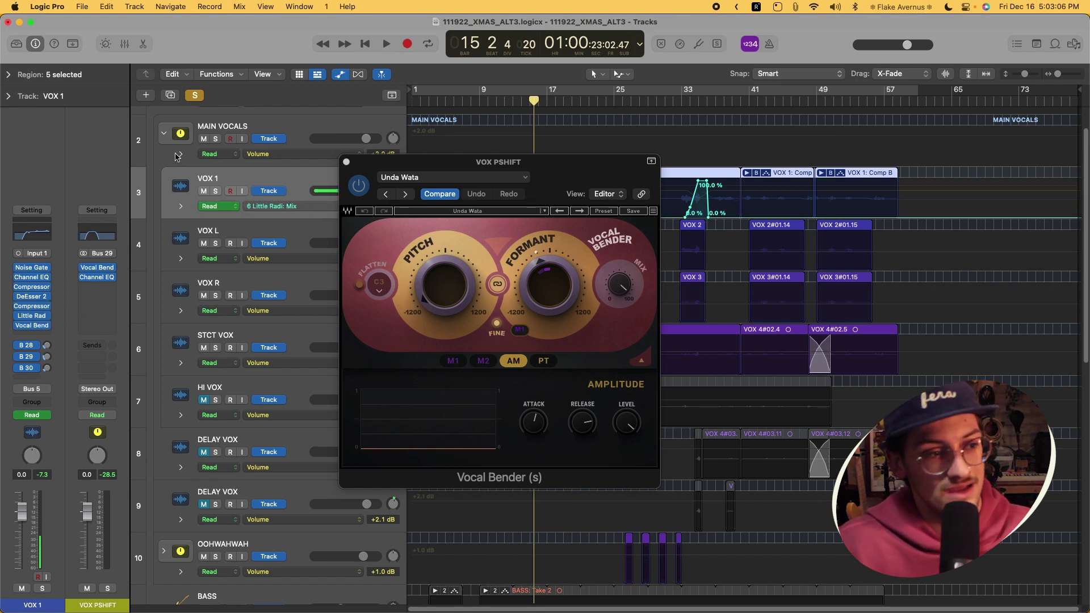
{"action": "left_click", "coordinate": [346, 162]}
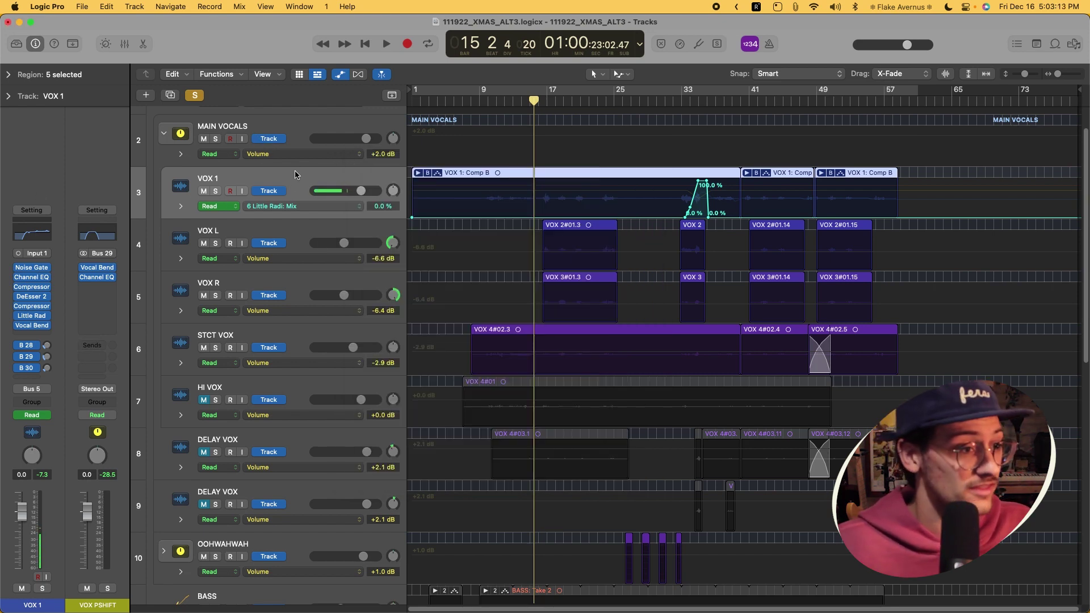
- Hide the track automation and audition the MAIN VOCALS stack from around bar 16
{"action": "left_click", "coordinate": [316, 241]}
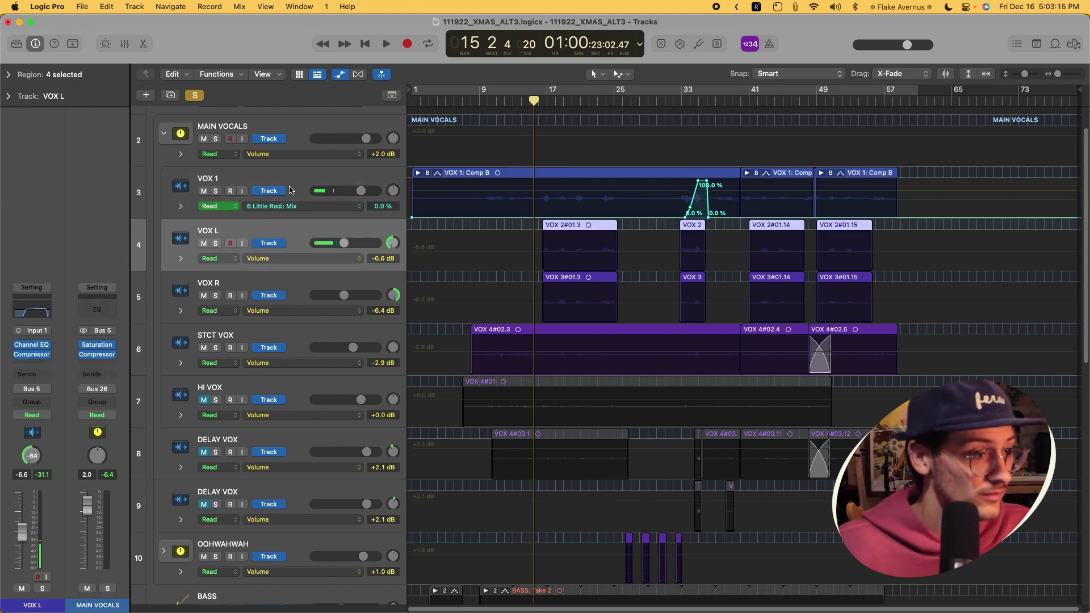
{"action": "key", "text": "a"}
{"action": "left_click", "coordinate": [234, 158]}
{"action": "key", "text": "space"}
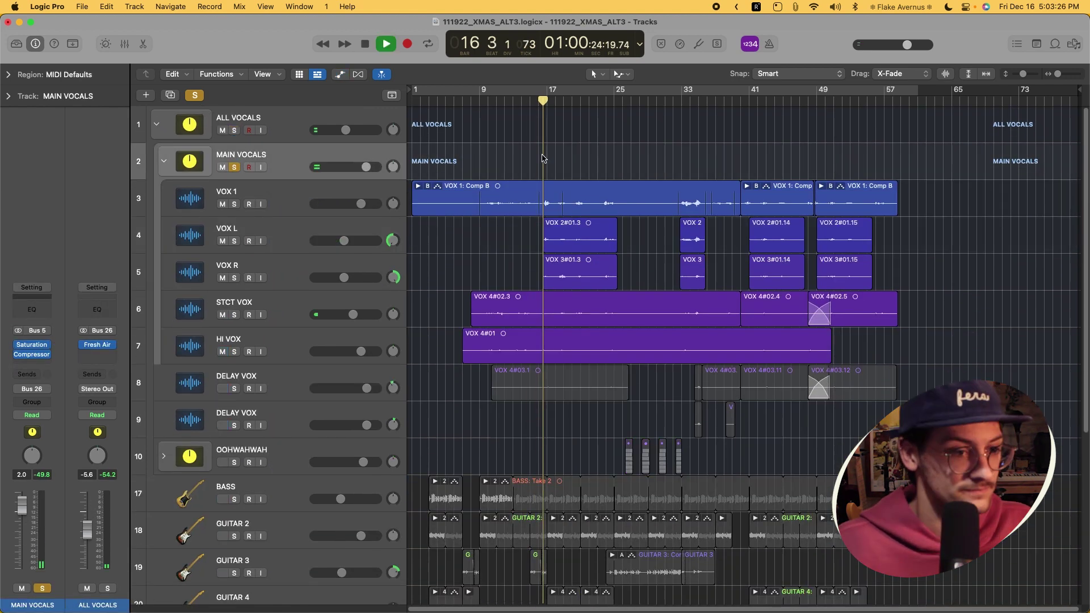
{"action": "key", "text": "space"}
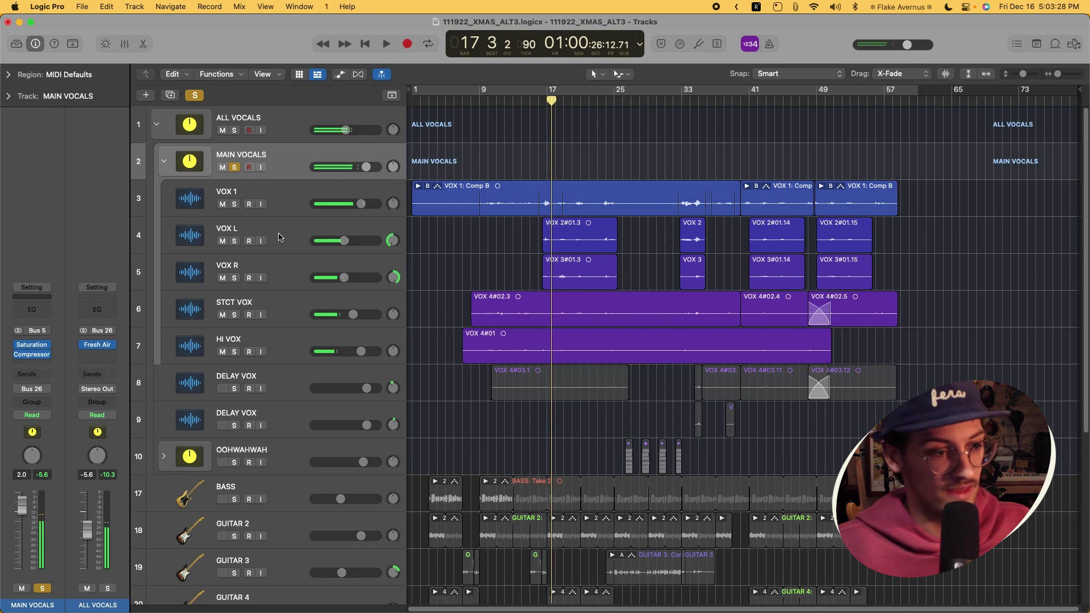
- Examine the channel strips of the VOX L, VOX R and STCT VOX tracks
{"action": "left_click", "coordinate": [292, 233]}
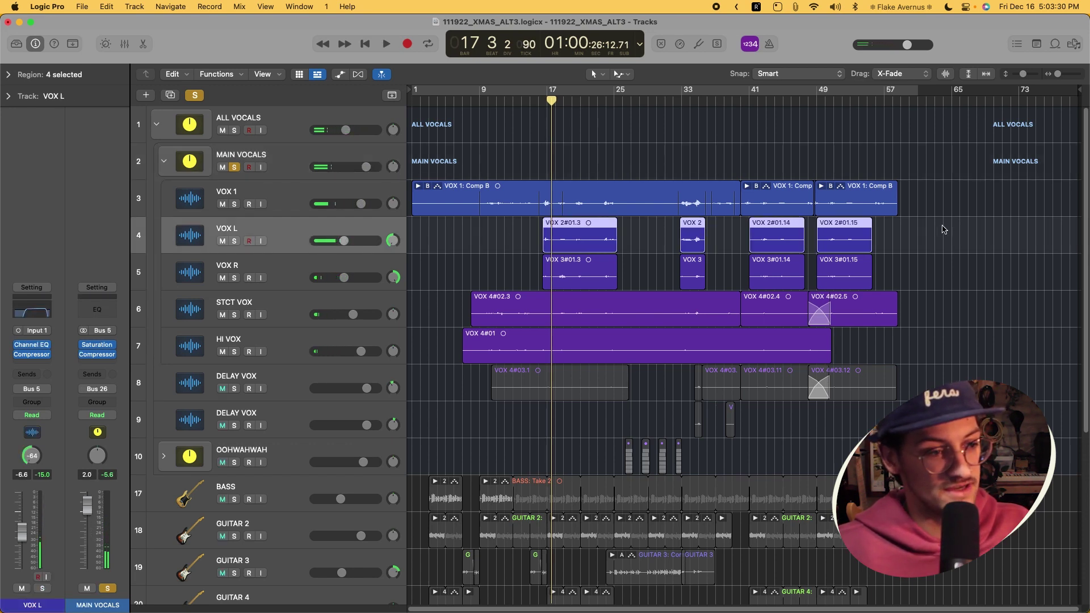
{"action": "left_click", "coordinate": [293, 273]}
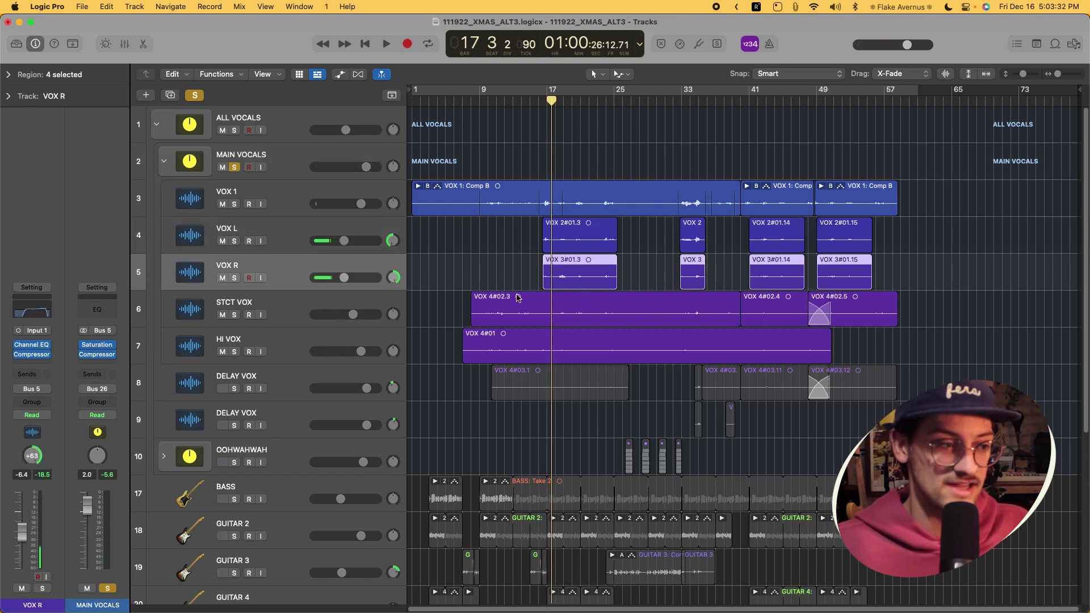
{"action": "left_click", "coordinate": [254, 303]}
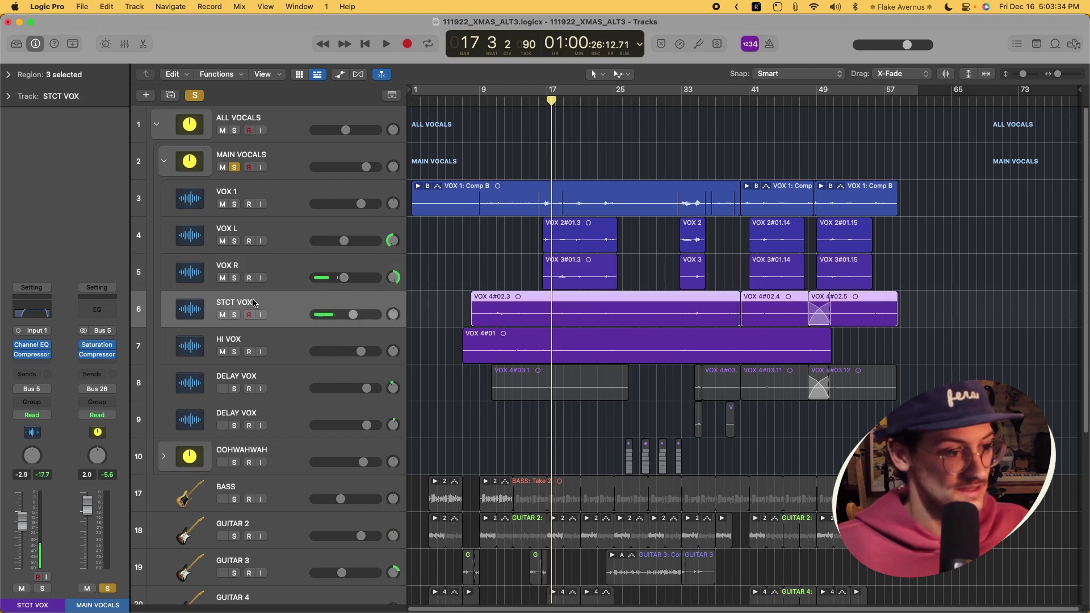
- Solo STCT VOX and audition it from around bar 11 and again from around bar 50
{"action": "left_click", "coordinate": [234, 316]}
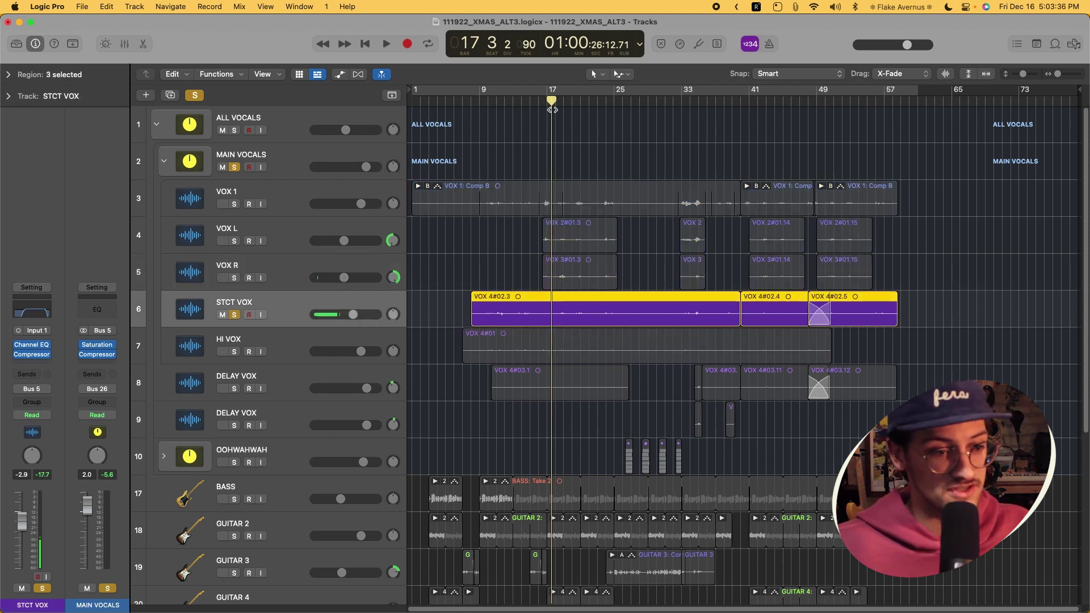
{"action": "left_click", "coordinate": [500, 102]}
{"action": "key", "text": "space"}
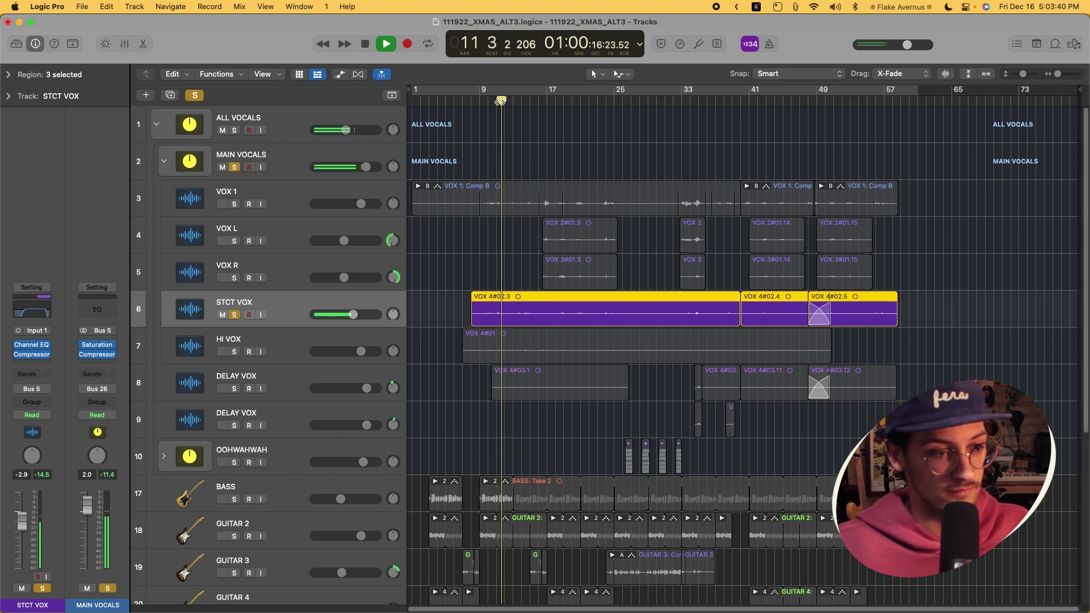
{"action": "key", "text": "space"}
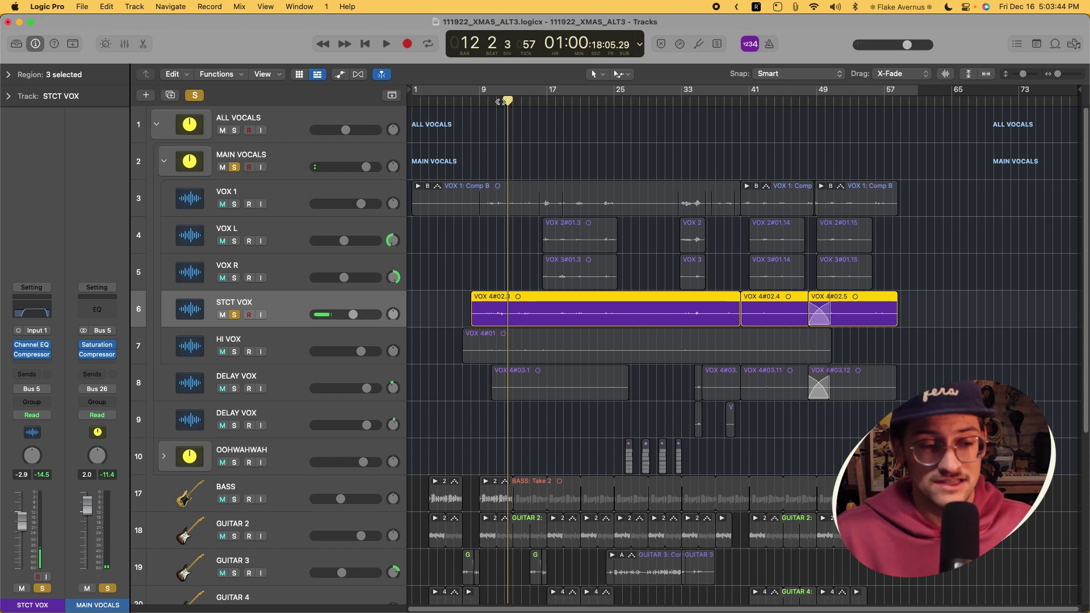
{"action": "left_click", "coordinate": [829, 102]}
{"action": "key", "text": "space"}
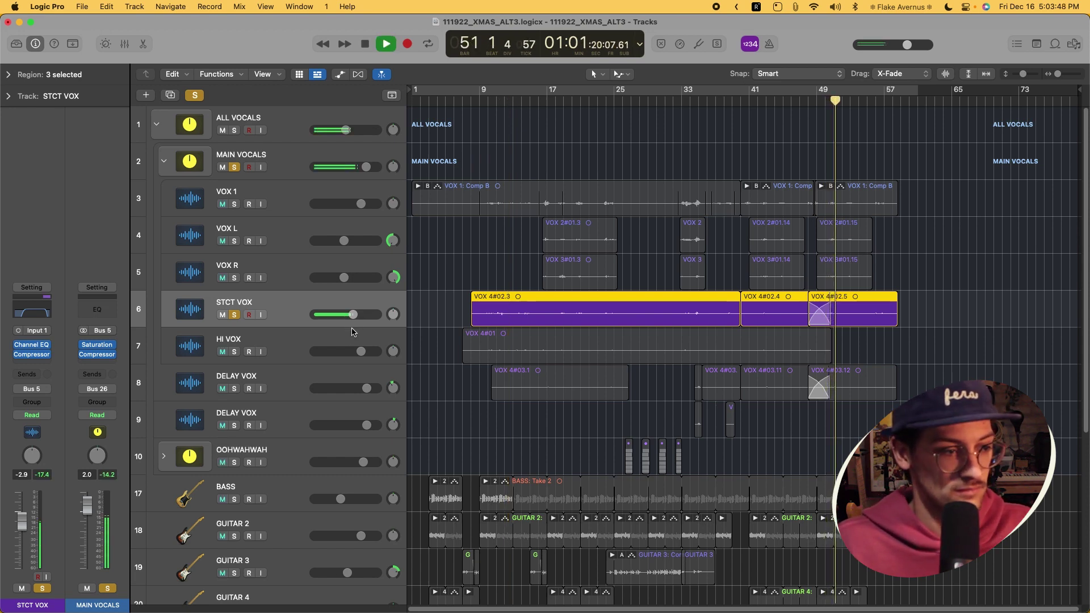
{"action": "key", "text": "space"}
- Audition HI VOX from around bar 10, first with STCT VOX and then soloed alone, and clear its solo
{"action": "left_click", "coordinate": [282, 345]}
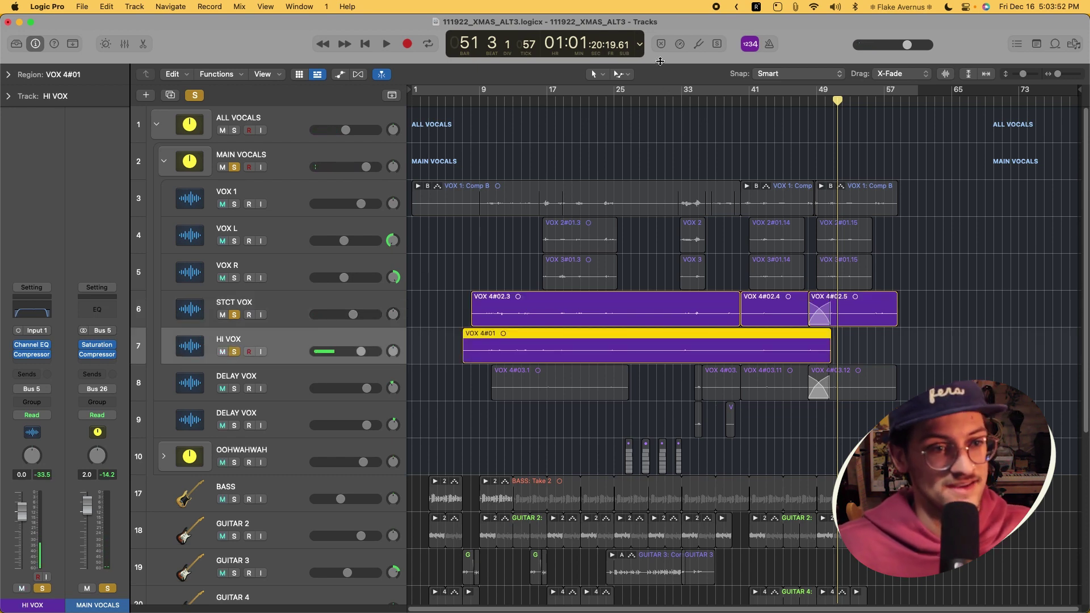
{"action": "left_click", "coordinate": [560, 105]}
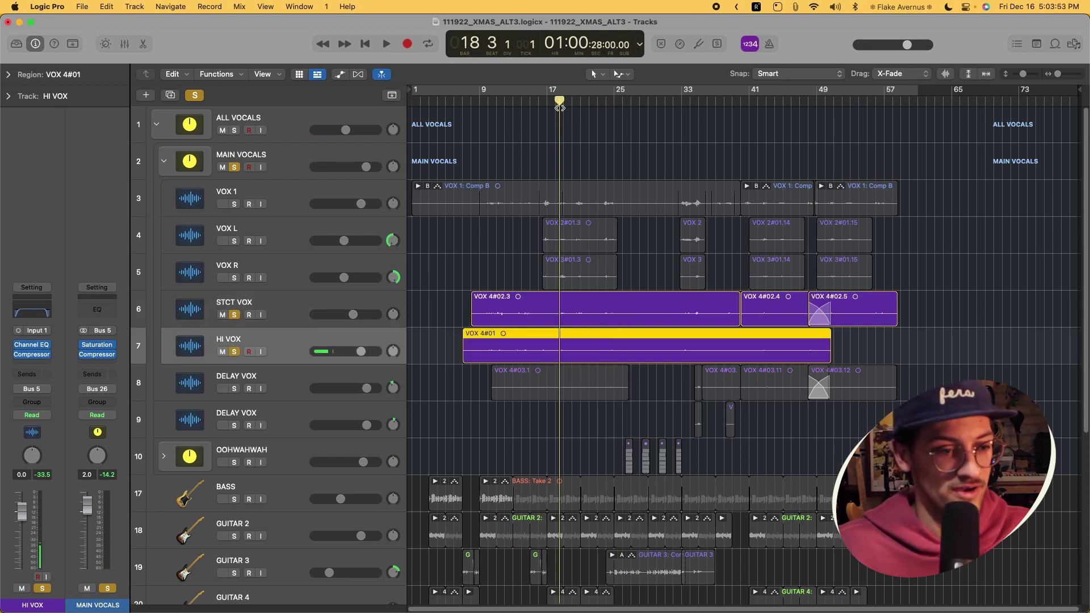
{"action": "left_click", "coordinate": [489, 97]}
{"action": "key", "text": "space"}
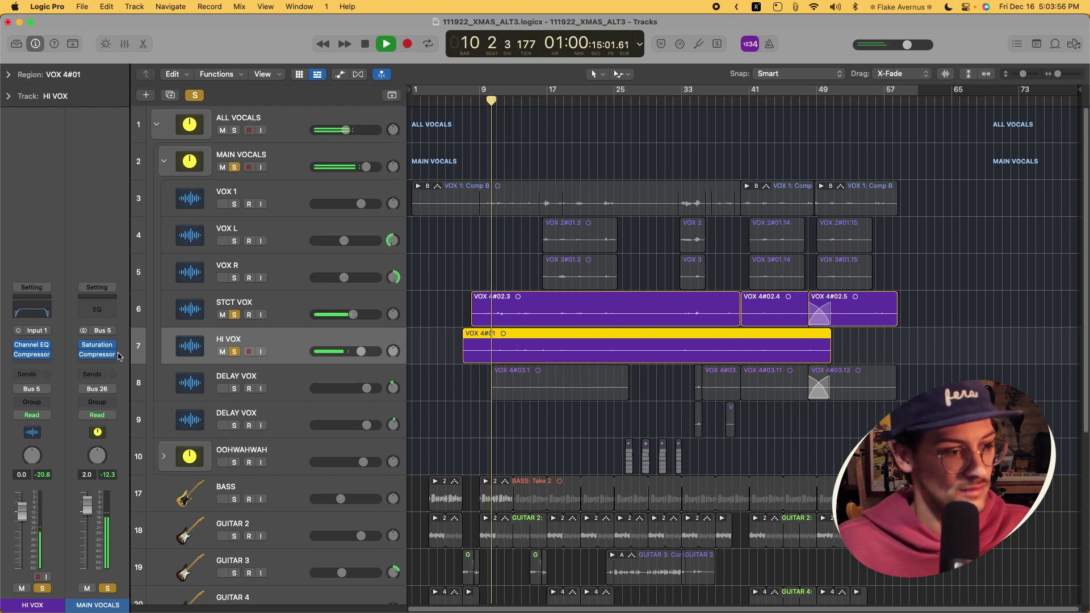
{"action": "left_click", "coordinate": [234, 315]}
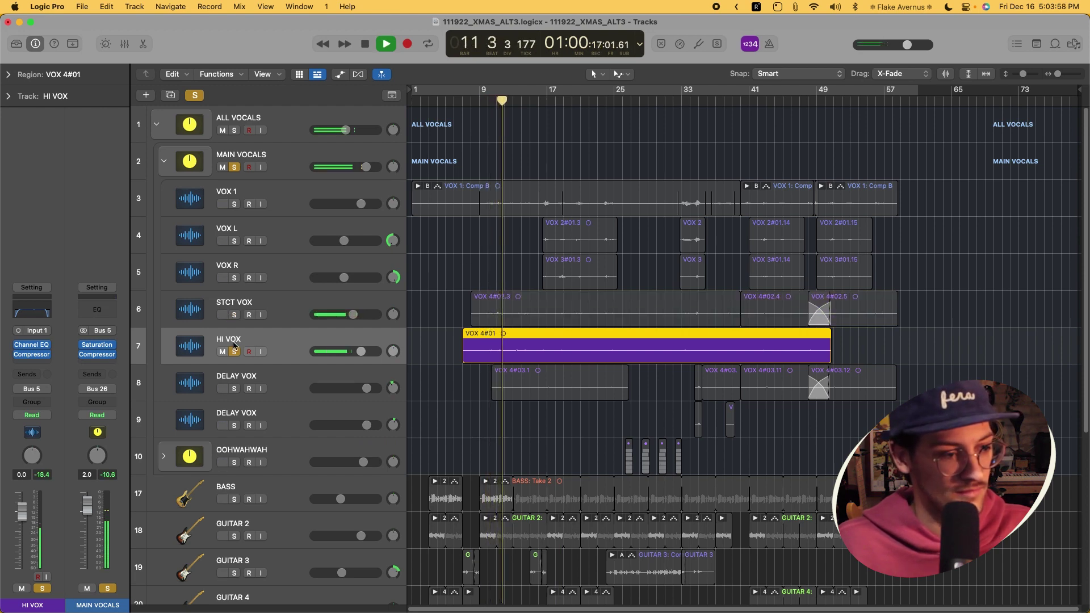
{"action": "key", "text": "space"}
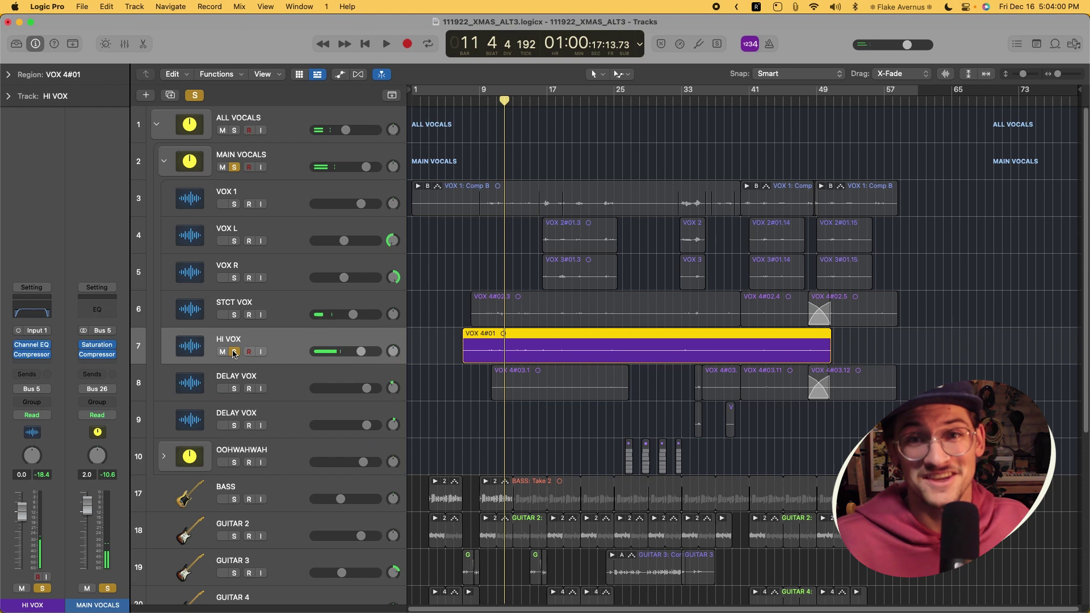
{"action": "left_click", "coordinate": [234, 352]}
- Solo the first DELAY VOX track alongside MAIN VOCALS, audition them from around bar 14 and select the DELAY VOX track
{"action": "left_click", "coordinate": [235, 388]}
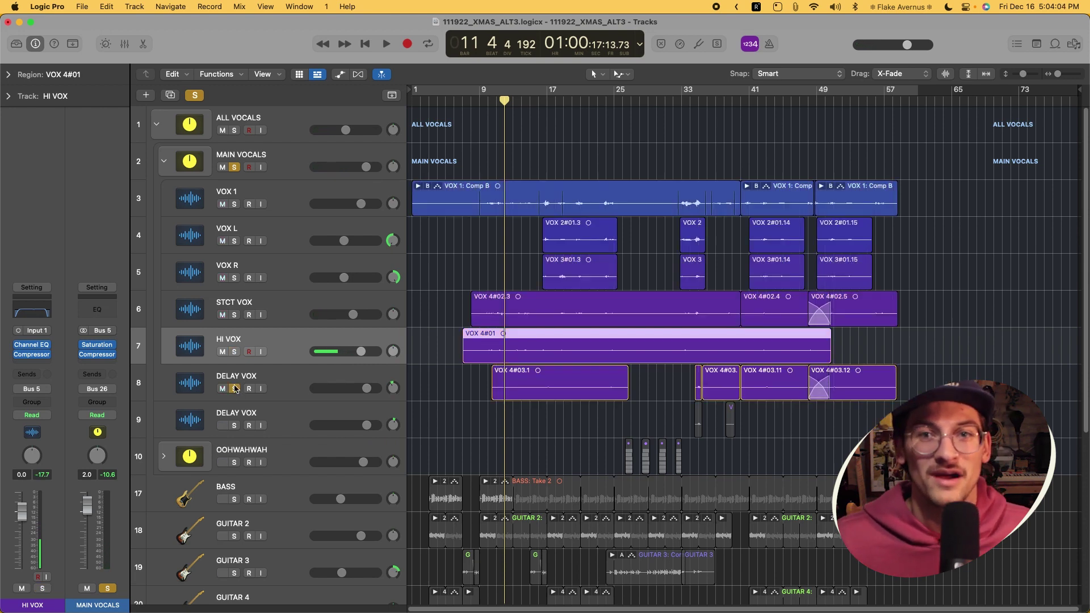
{"action": "left_click", "coordinate": [235, 388]}
{"action": "left_click_drag", "start_coordinate": [522, 105], "coordinate": [546, 107]}
{"action": "key", "text": "space"}
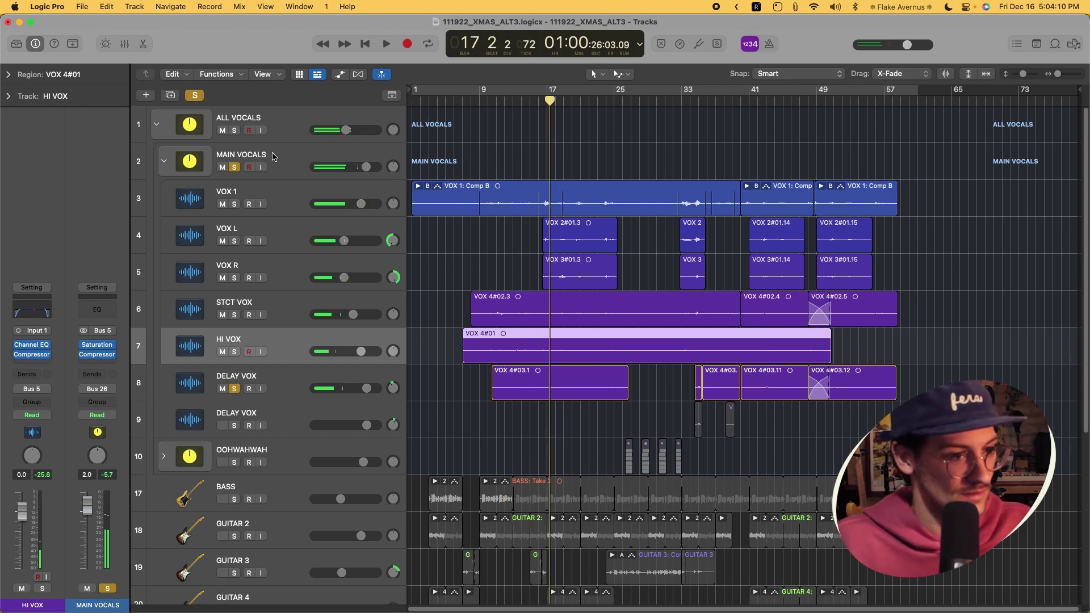
{"action": "left_click", "coordinate": [529, 102]}
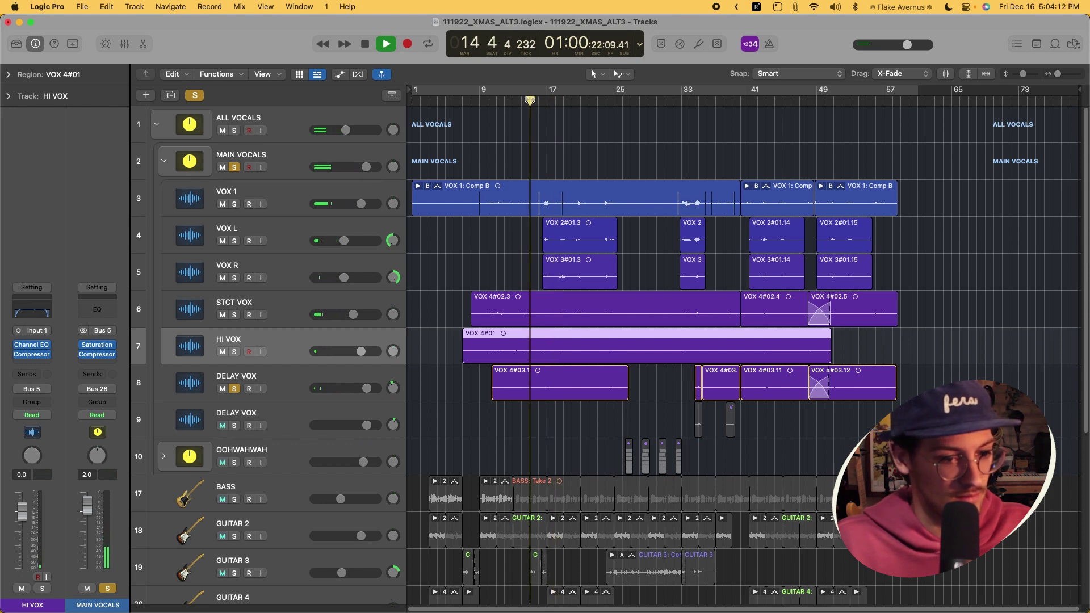
{"action": "left_click", "coordinate": [296, 384]}
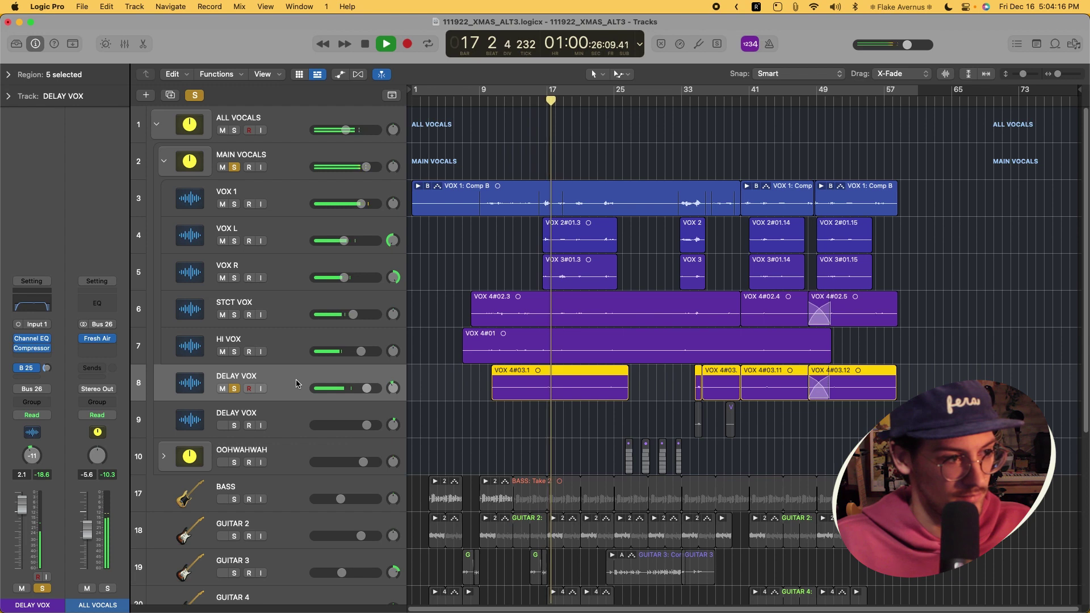
{"action": "key", "text": "space"}
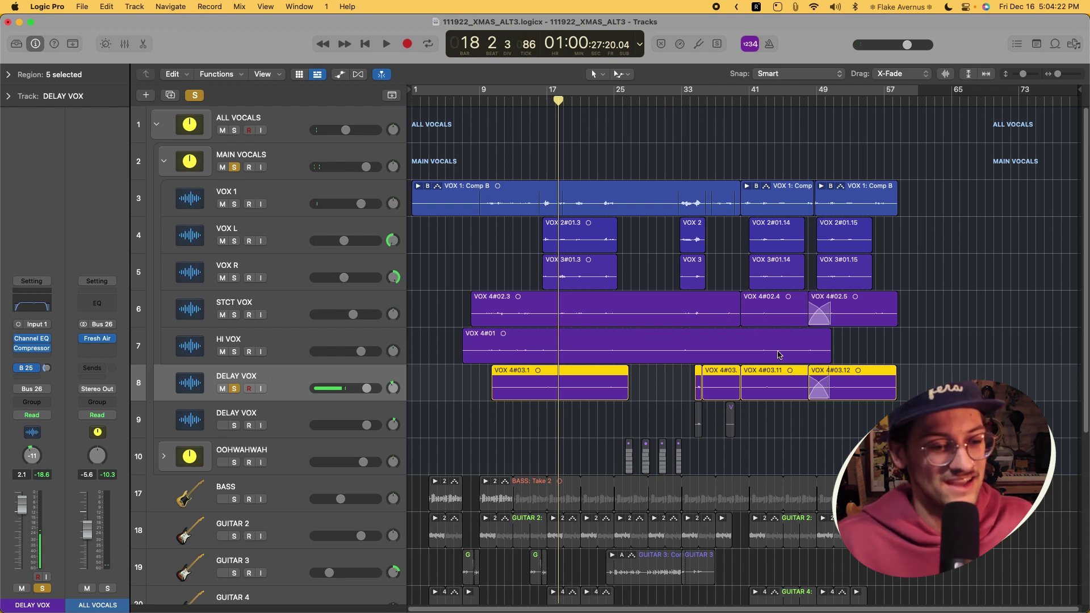
- Solo only the second DELAY VOX track, clearing the solos on the first one and MAIN VOCALS, and audition it from around bar 34
{"action": "left_click", "coordinate": [234, 389]}
{"action": "left_click", "coordinate": [234, 426]}
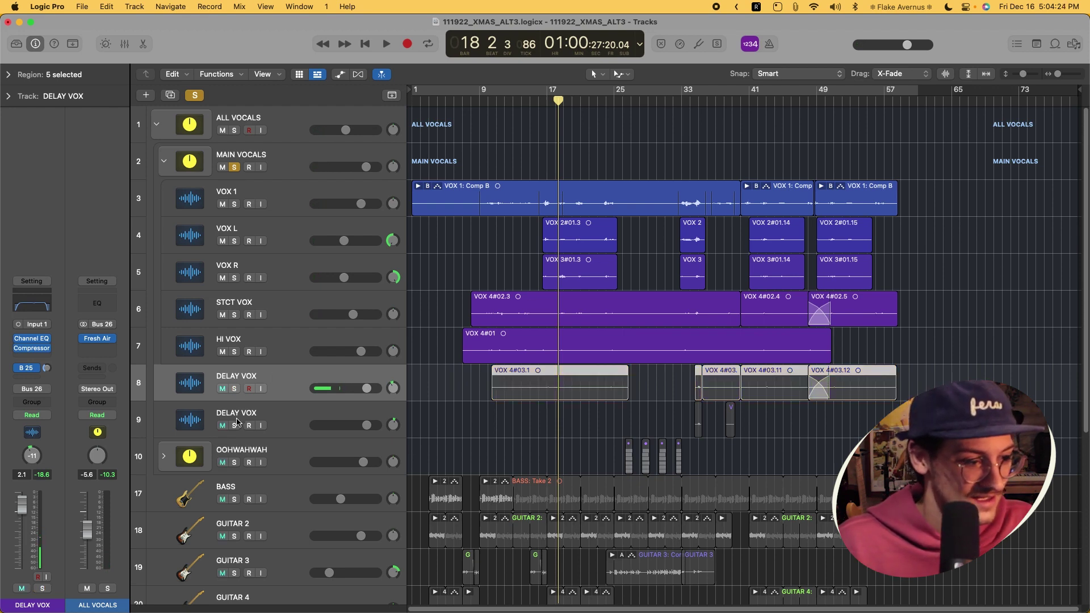
{"action": "left_click", "coordinate": [696, 101]}
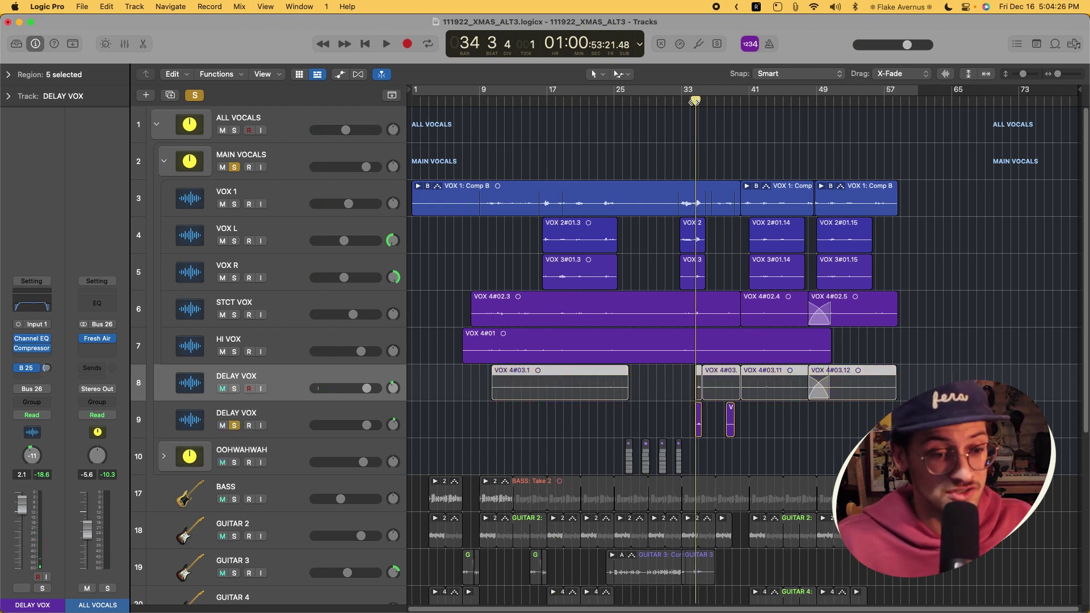
{"action": "left_click", "coordinate": [234, 168]}
{"action": "key", "text": "space"}
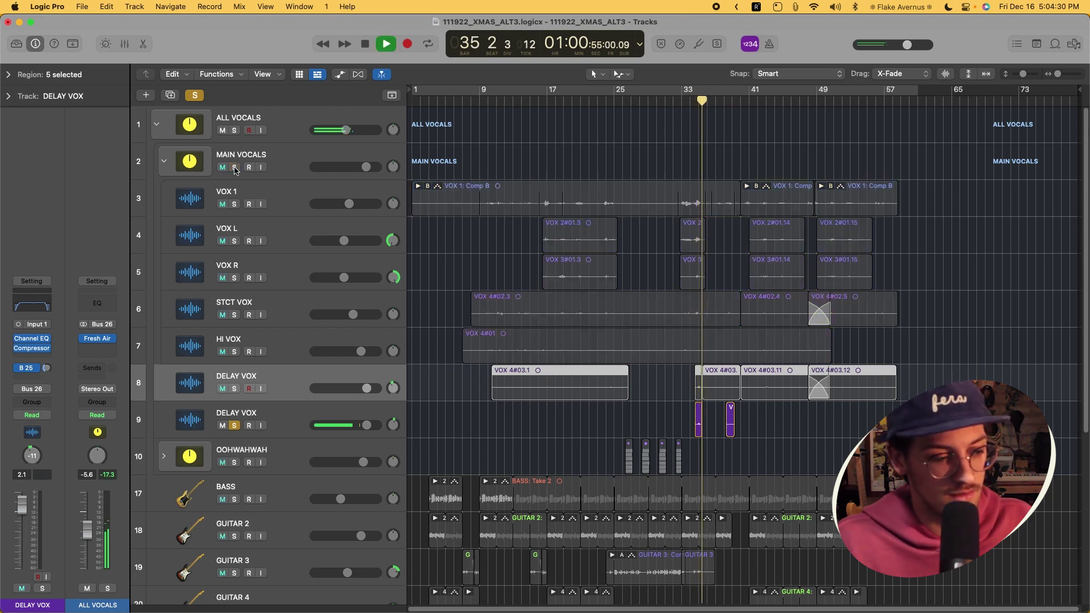
{"action": "left_click", "coordinate": [287, 429]}
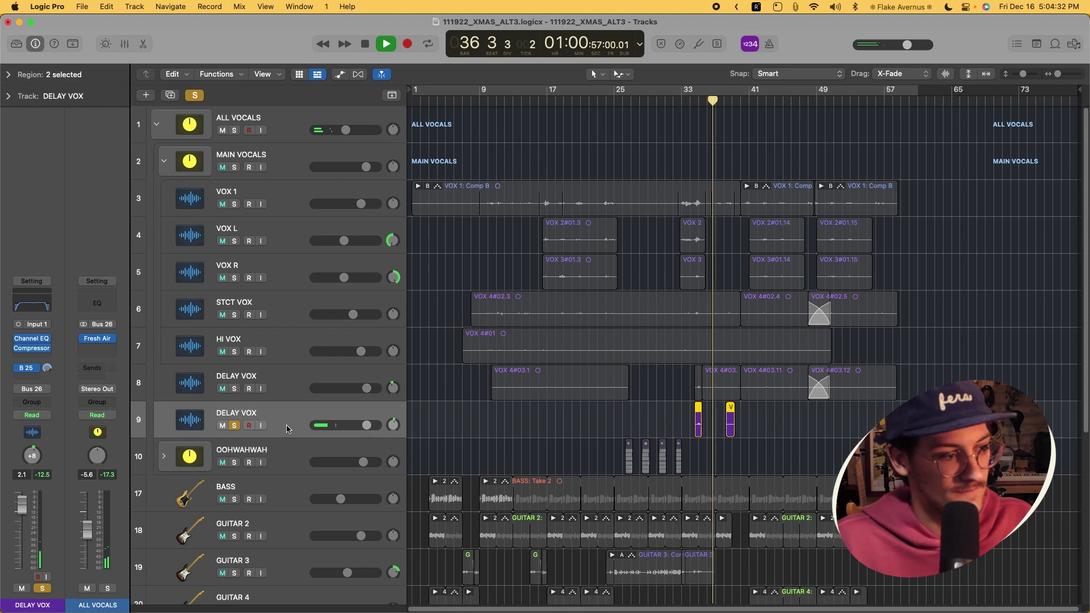
{"action": "key", "text": "space"}
- Examine the Chorus and Vocal Bender settings on the REPEAT DLY bus fed by the second DELAY VOX track
{"action": "left_click", "coordinate": [32, 369]}
{"action": "left_click", "coordinate": [32, 369]}
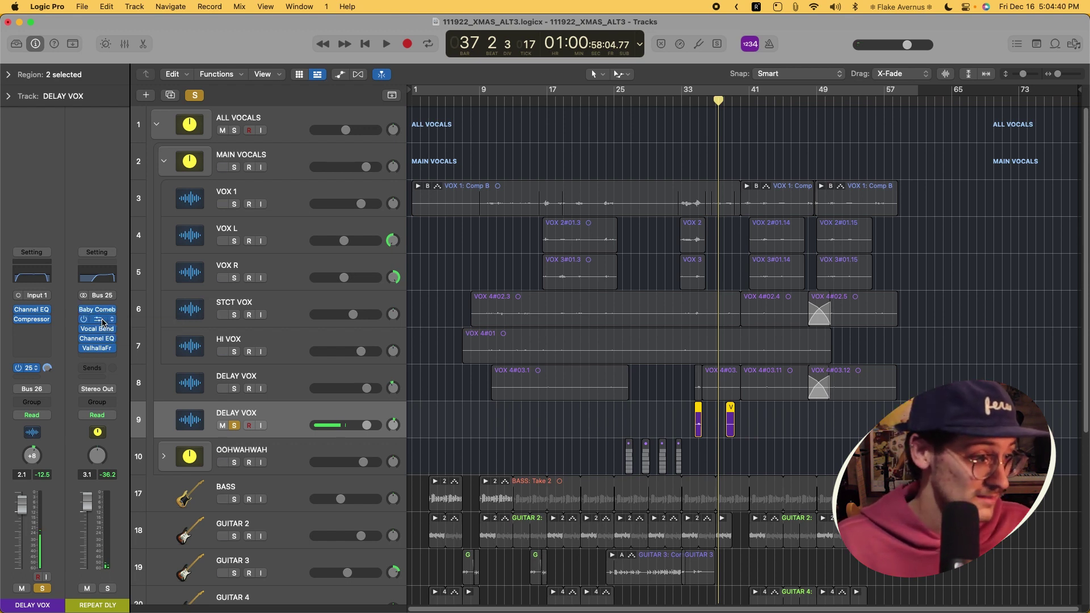
{"action": "left_click", "coordinate": [97, 319]}
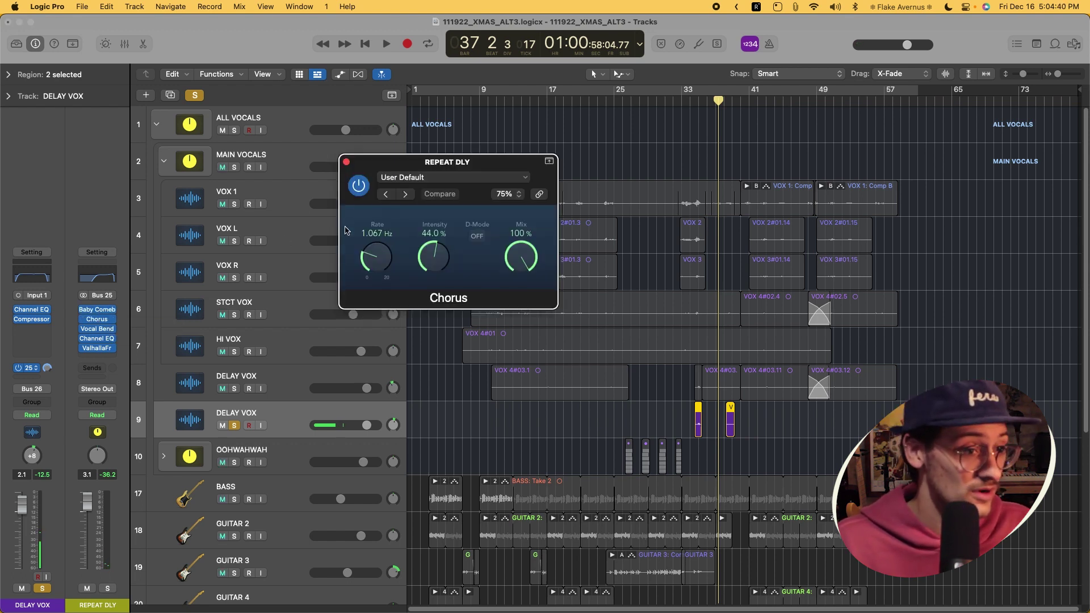
{"action": "left_click", "coordinate": [347, 163]}
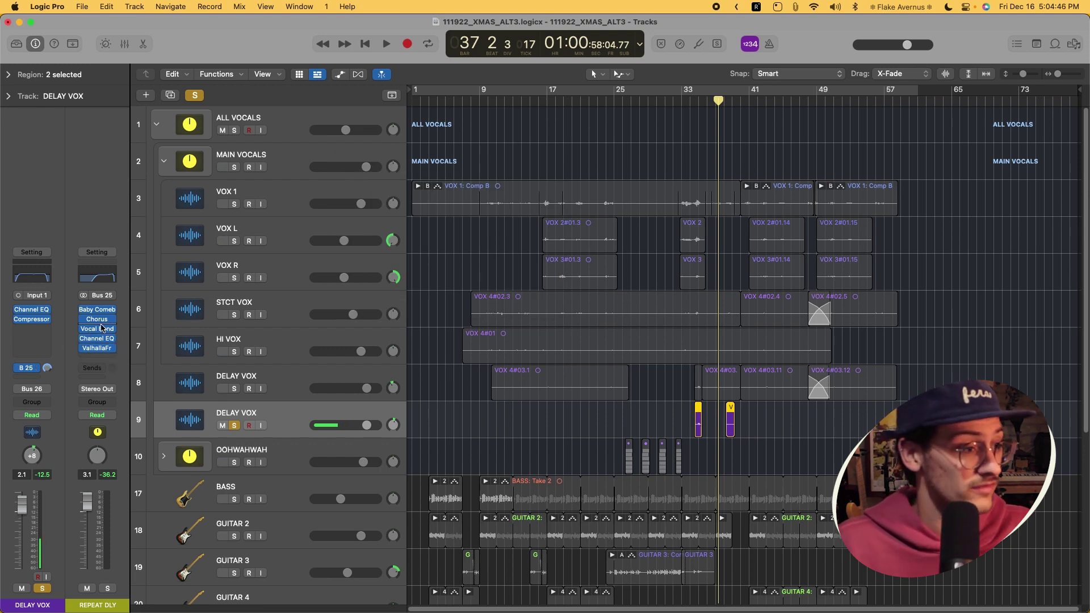
{"action": "left_click", "coordinate": [100, 331]}
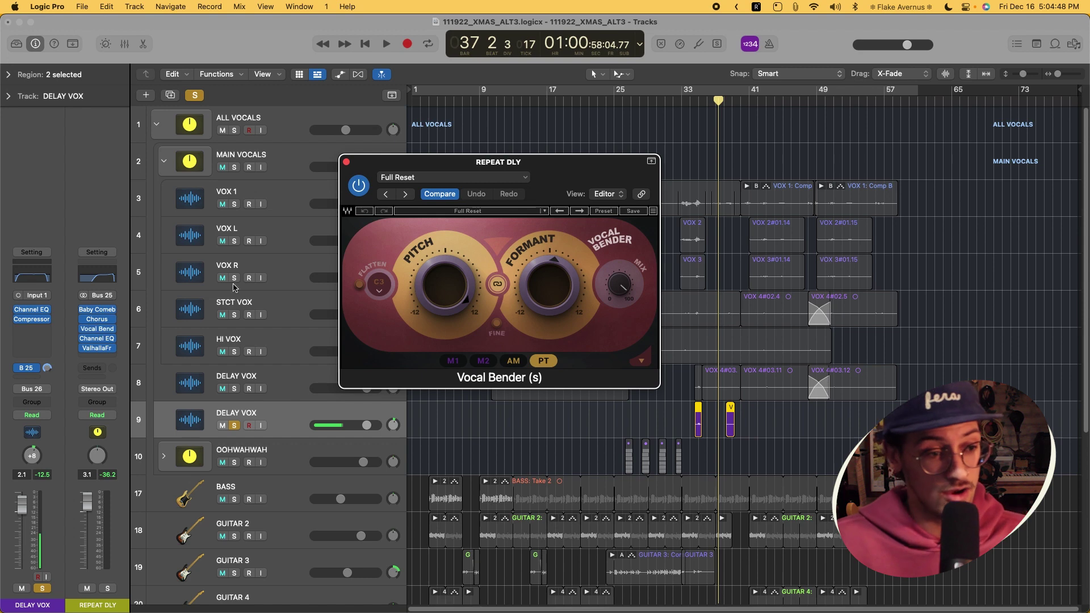
{"action": "left_click", "coordinate": [346, 162]}
{"action": "left_click", "coordinate": [97, 330]}
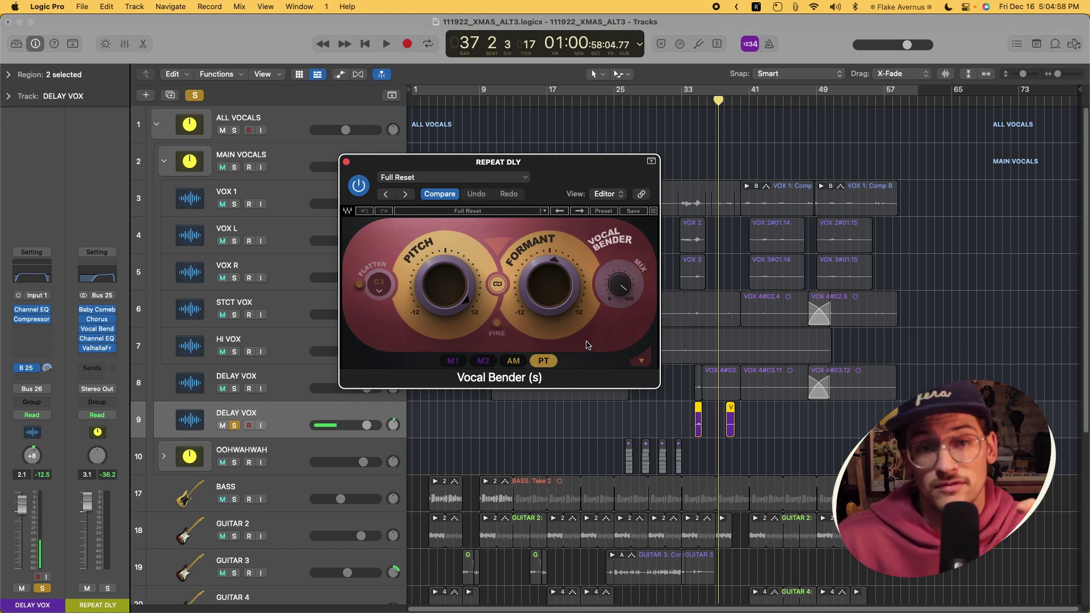
{"action": "left_click", "coordinate": [347, 162]}
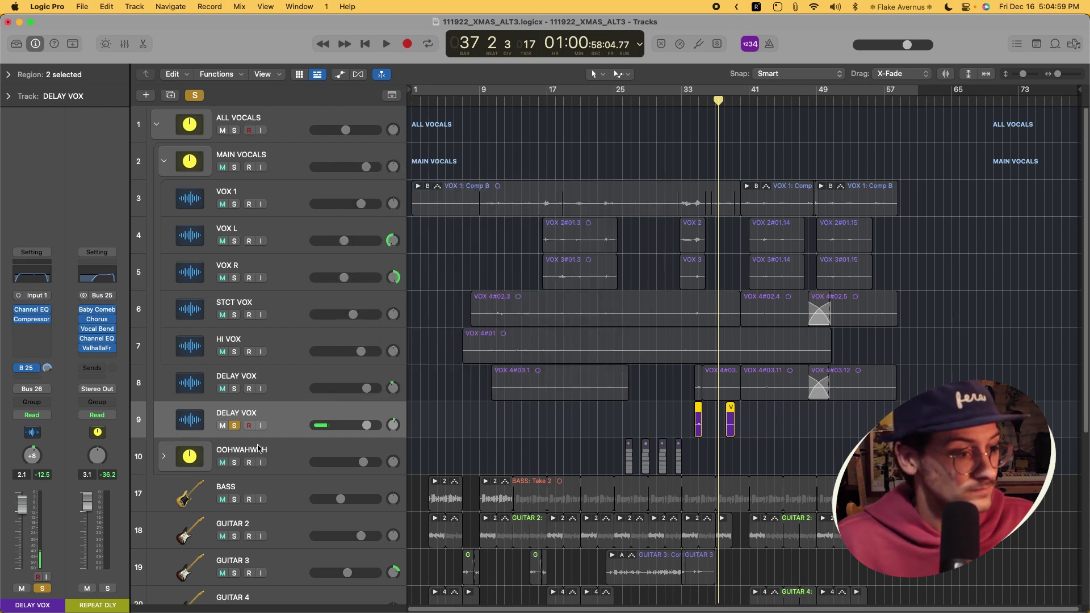
- Examine ValhallaFreqEcho on the REPEAT DLY bus, audition the second DELAY VOX from around bar 37 and clear its solo
{"action": "left_click", "coordinate": [97, 348]}
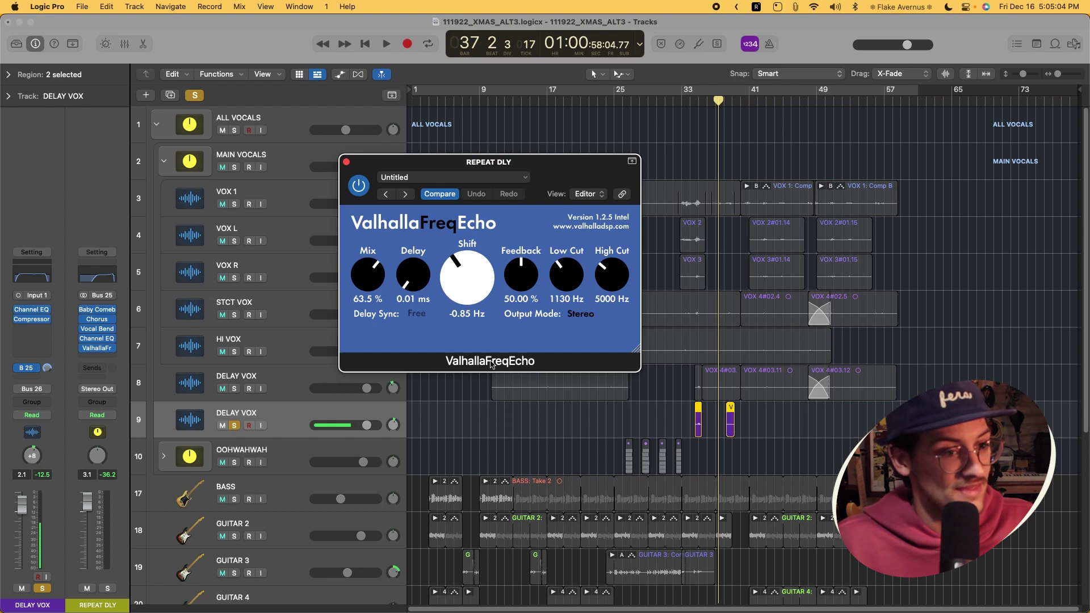
{"action": "left_click", "coordinate": [347, 163]}
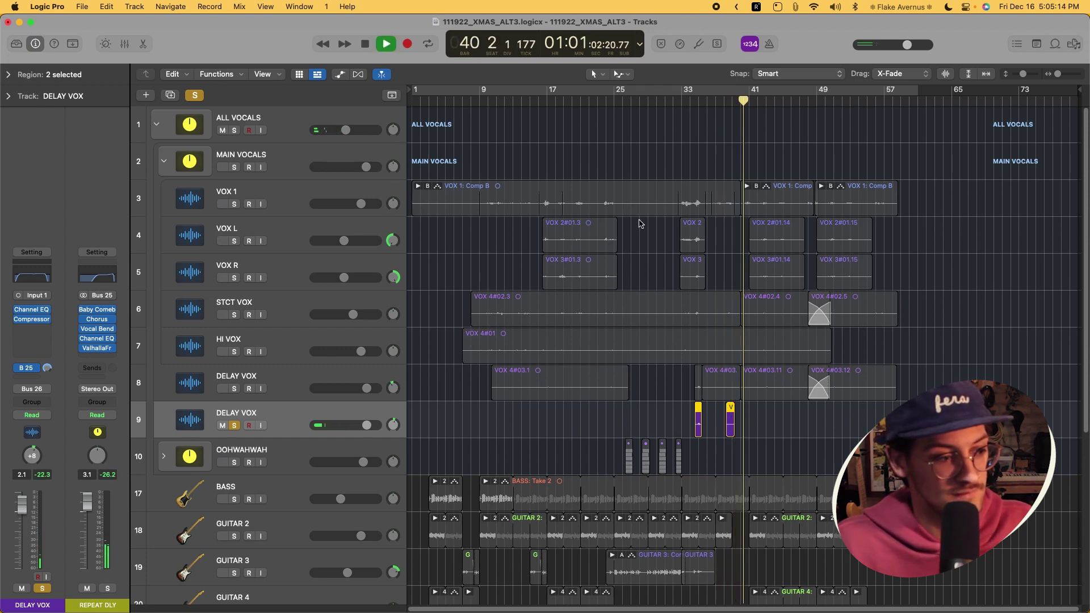
{"action": "key", "text": "space"}
{"action": "left_click", "coordinate": [234, 425]}
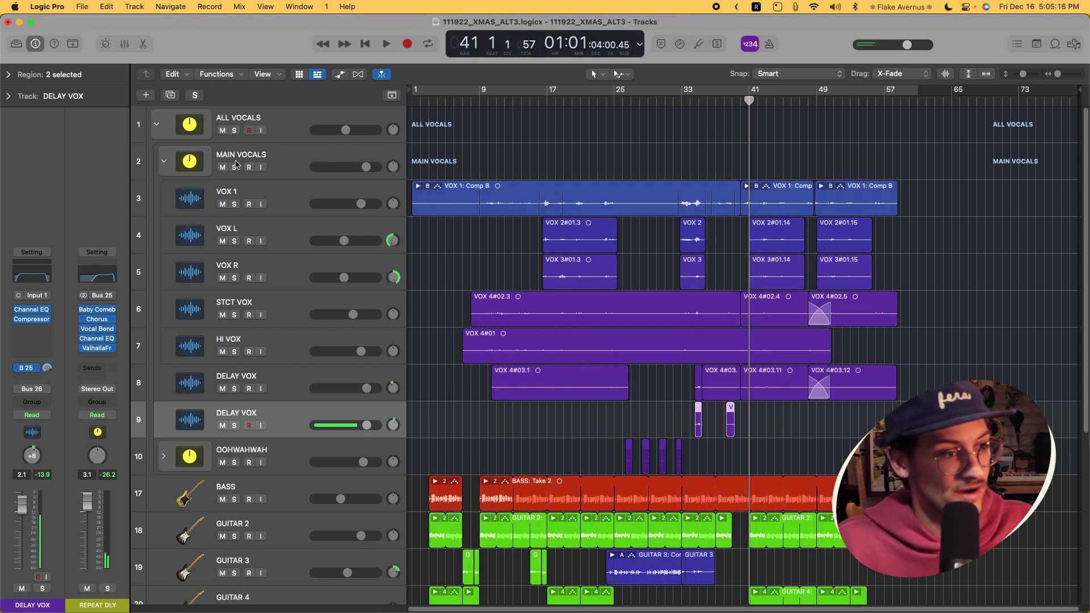
- Audition MAIN VOCALS soloed with both DELAY VOX tracks from bar 38, and clear the solos
{"action": "left_click", "coordinate": [234, 167]}
{"action": "left_click", "coordinate": [728, 103]}
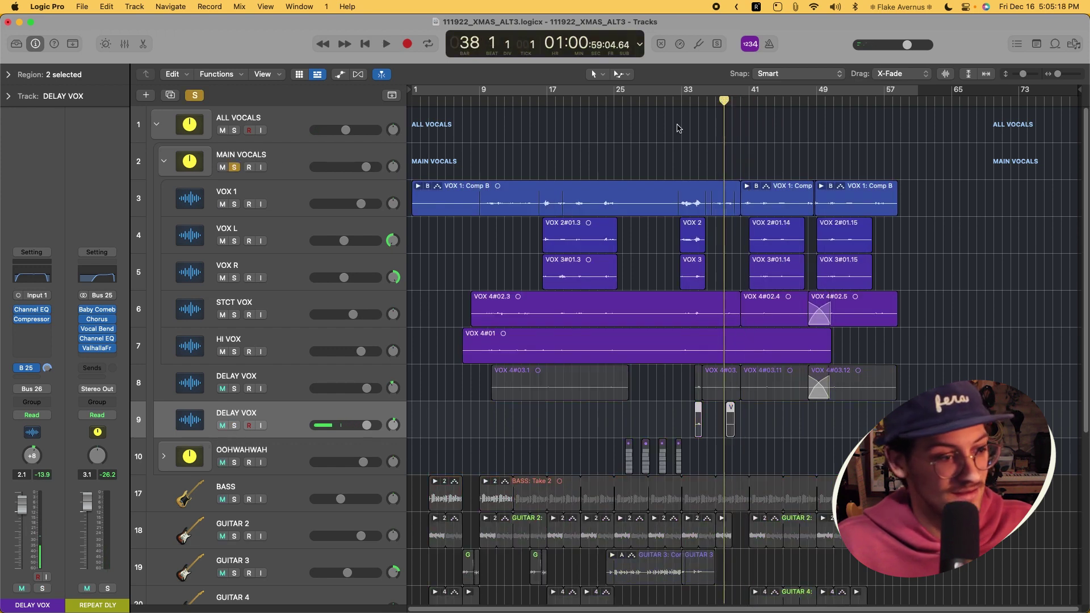
{"action": "left_click", "coordinate": [234, 389]}
{"action": "left_click", "coordinate": [234, 425]}
{"action": "key", "text": "space"}
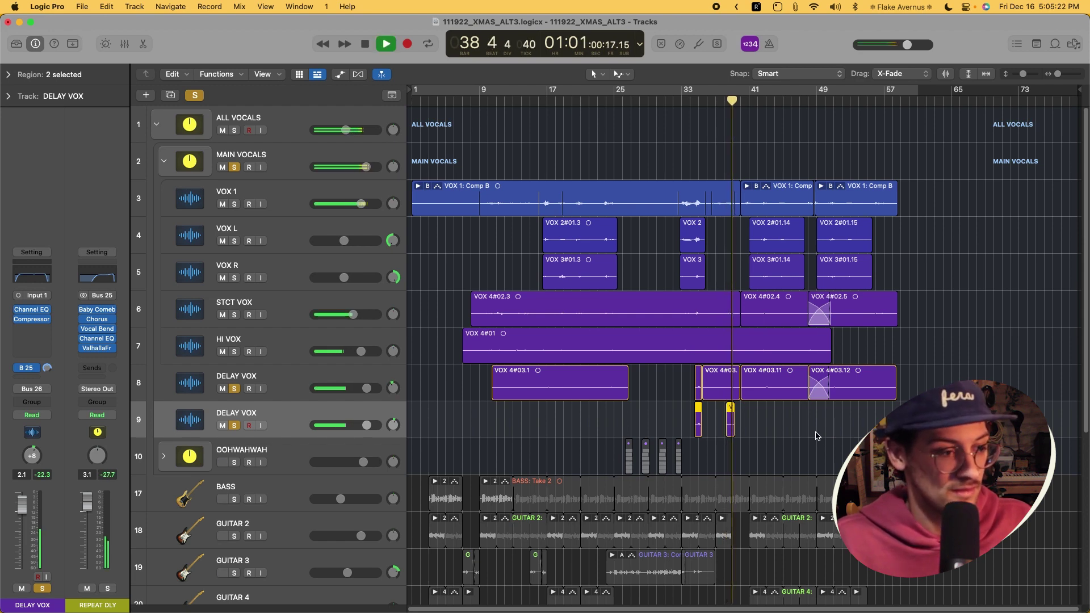
{"action": "key", "text": "space"}
{"action": "left_click", "coordinate": [234, 426]}
{"action": "left_click", "coordinate": [233, 388]}
- Expand the OOHWAHWAH stack and set an active cycle range over its regions, starting at bar 25
{"action": "left_click", "coordinate": [300, 459]}
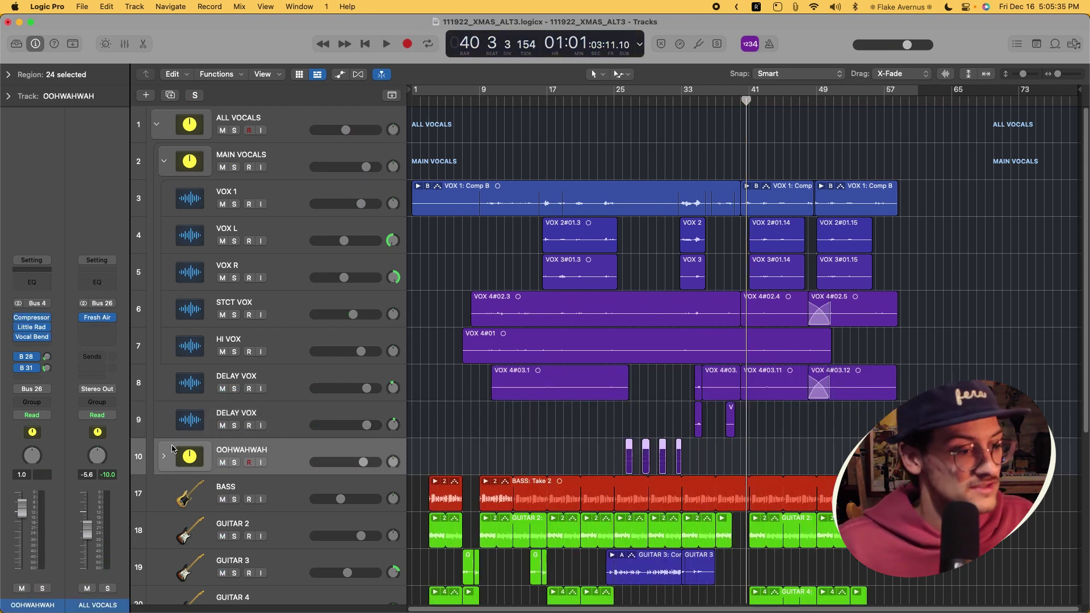
{"action": "left_click", "coordinate": [162, 458]}
{"action": "scroll", "coordinate": [752, 377], "scroll_direction": "down", "scroll_amount": 5}
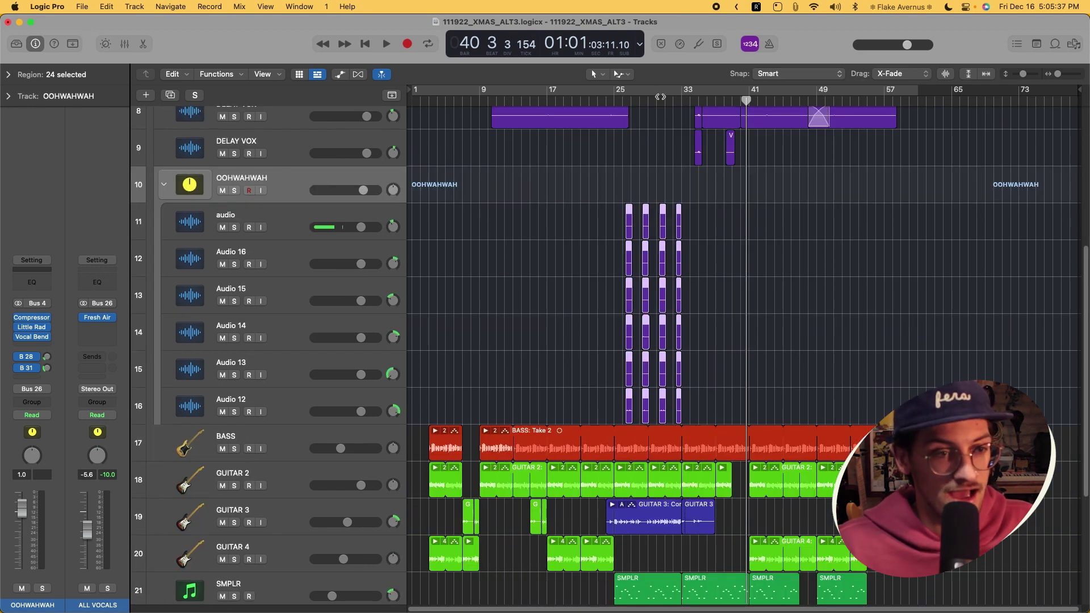
{"action": "left_click_drag", "start_coordinate": [615, 101], "coordinate": [690, 93]}
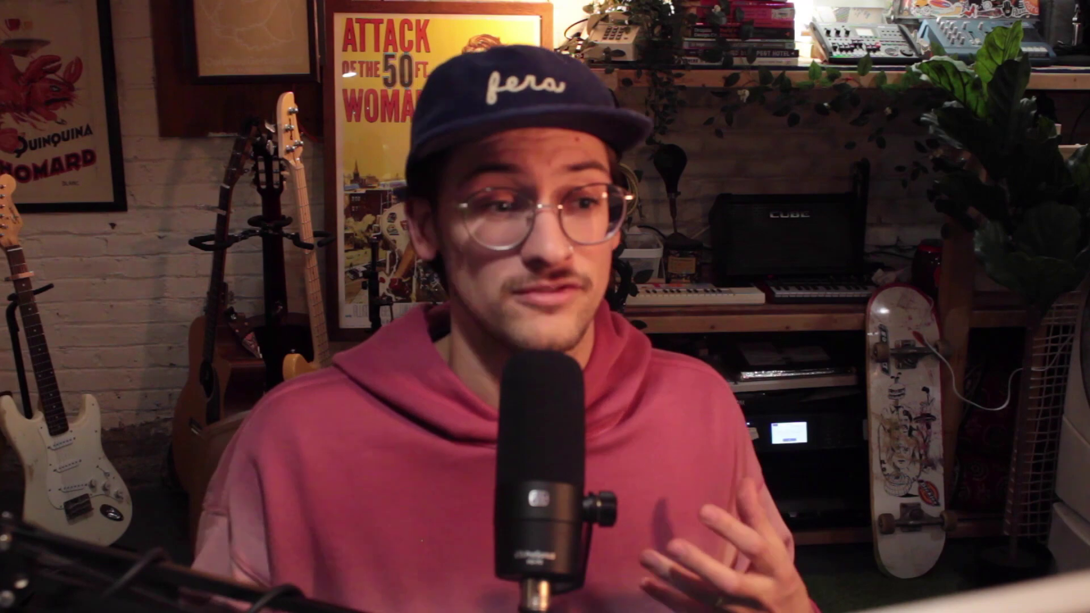
- Select the stack's first track, audio, then solo the OOHWAHWAH stack and audition it within the cycle range
{"action": "left_click", "coordinate": [286, 216]}
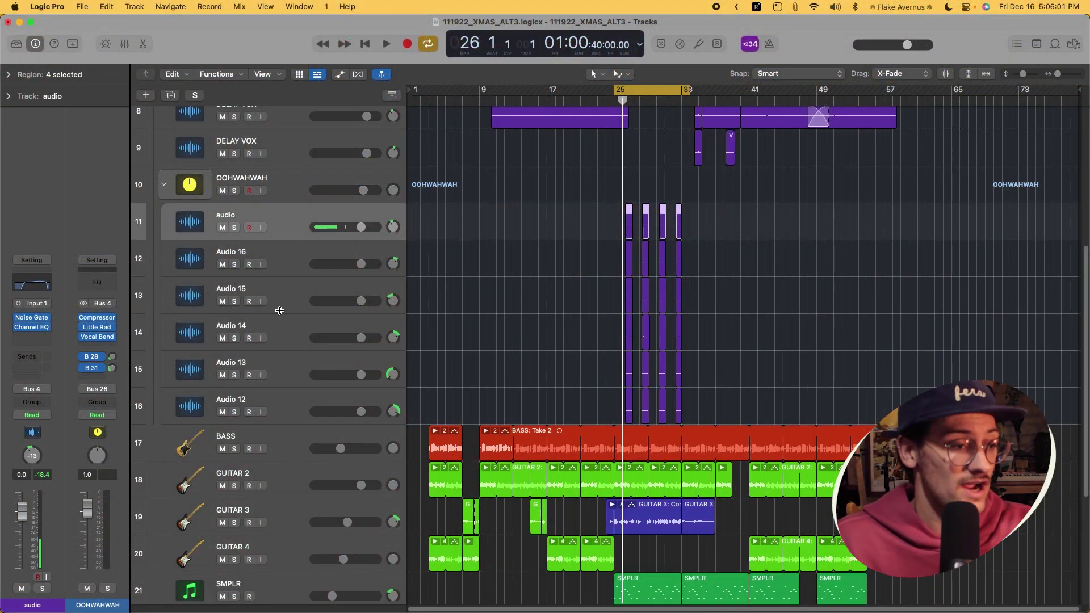
{"action": "left_click", "coordinate": [236, 191]}
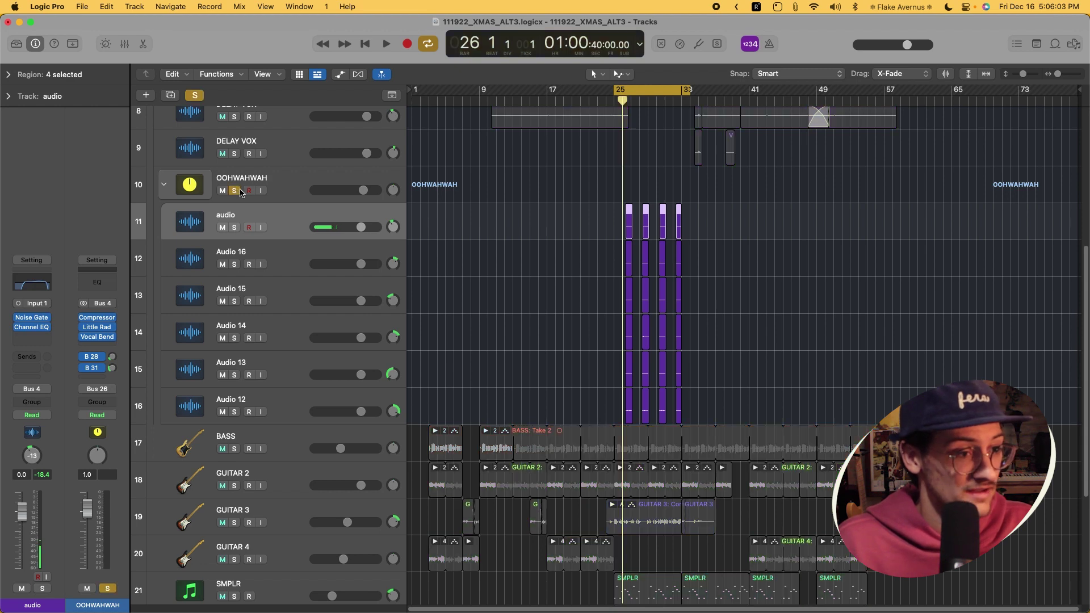
{"action": "key", "text": "space"}
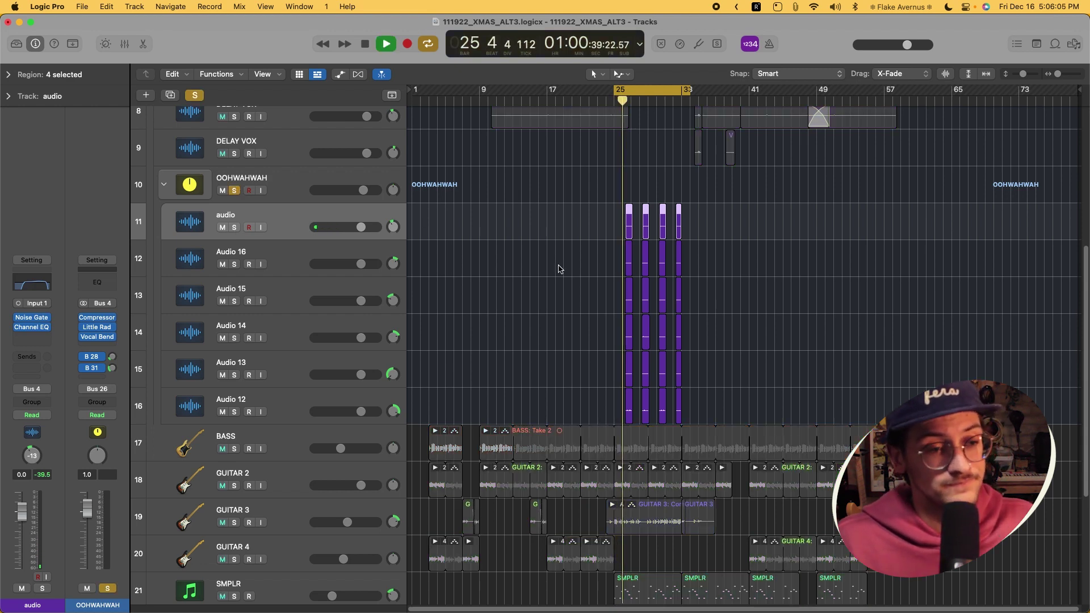
{"action": "key", "text": "space"}
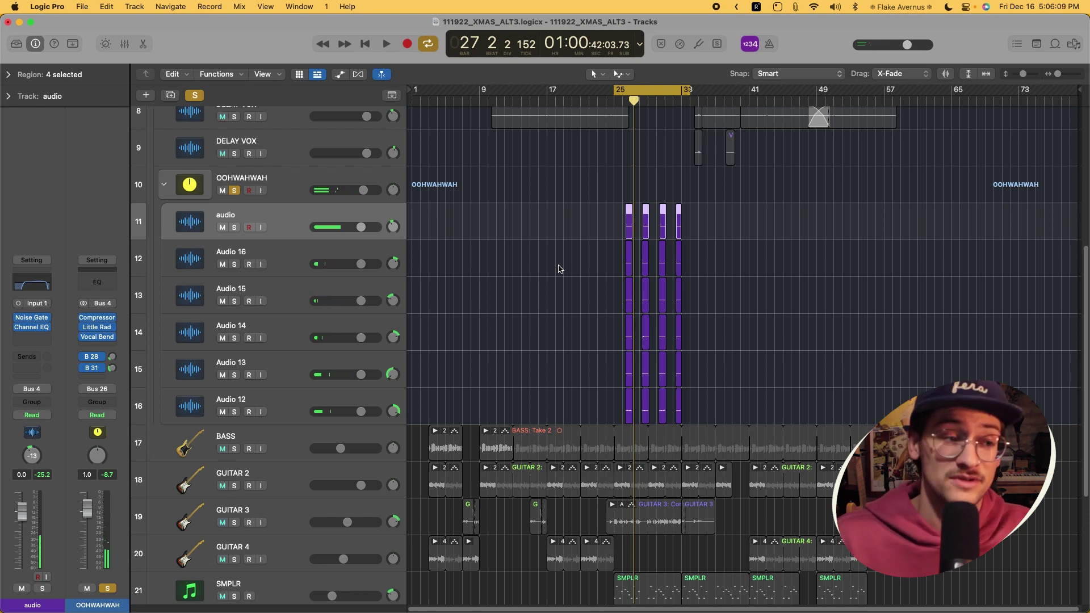
- View the Audio 16 channel strip, then solo Audio 15 and audition it from around bar 26
{"action": "left_click", "coordinate": [288, 260]}
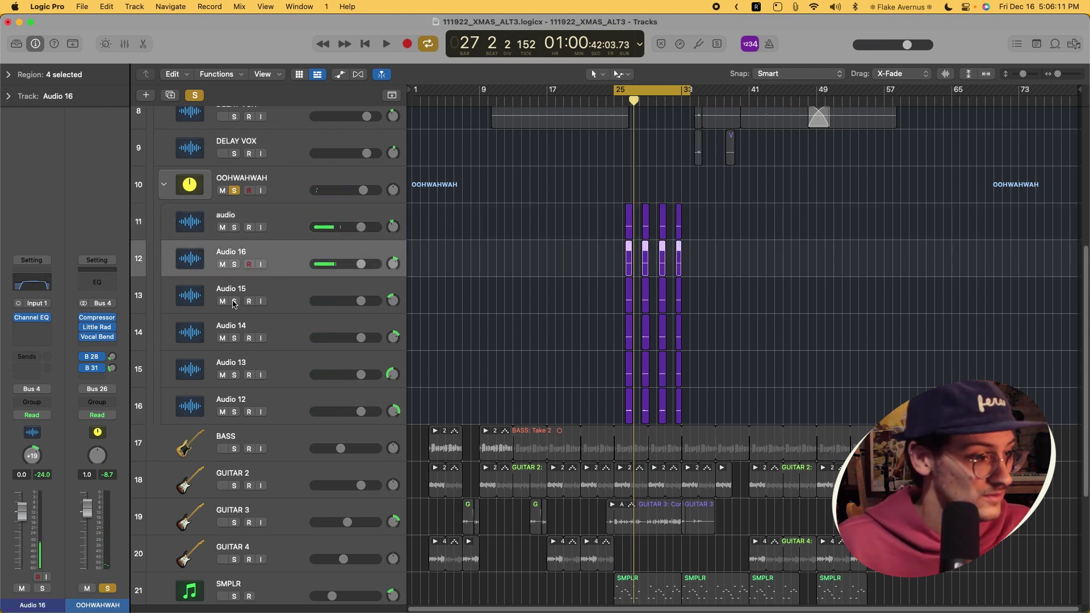
{"action": "left_click", "coordinate": [234, 302]}
{"action": "key", "text": "space"}
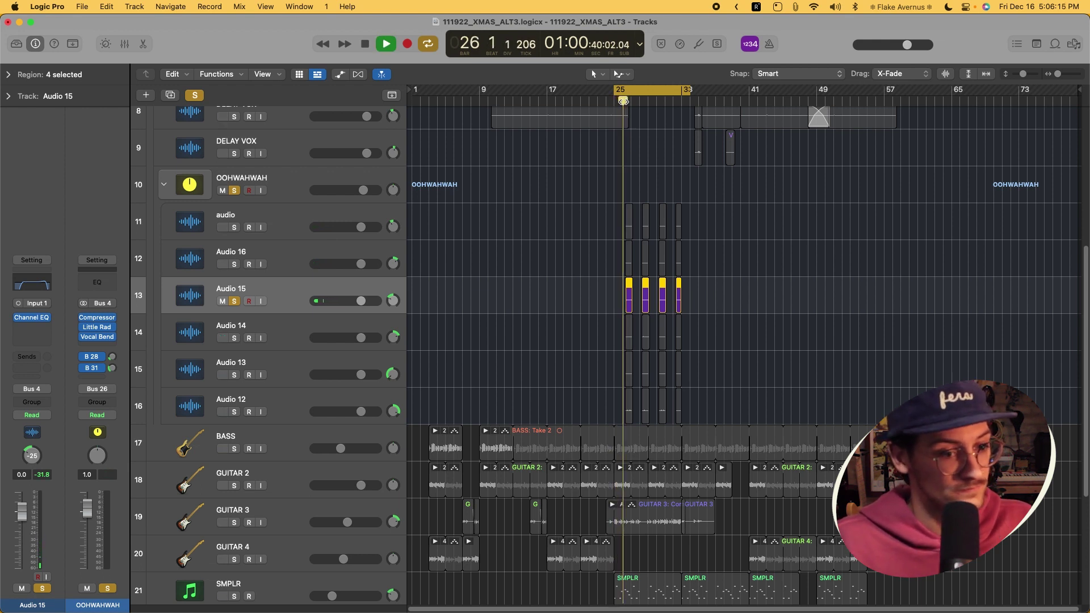
{"action": "key", "text": "space"}
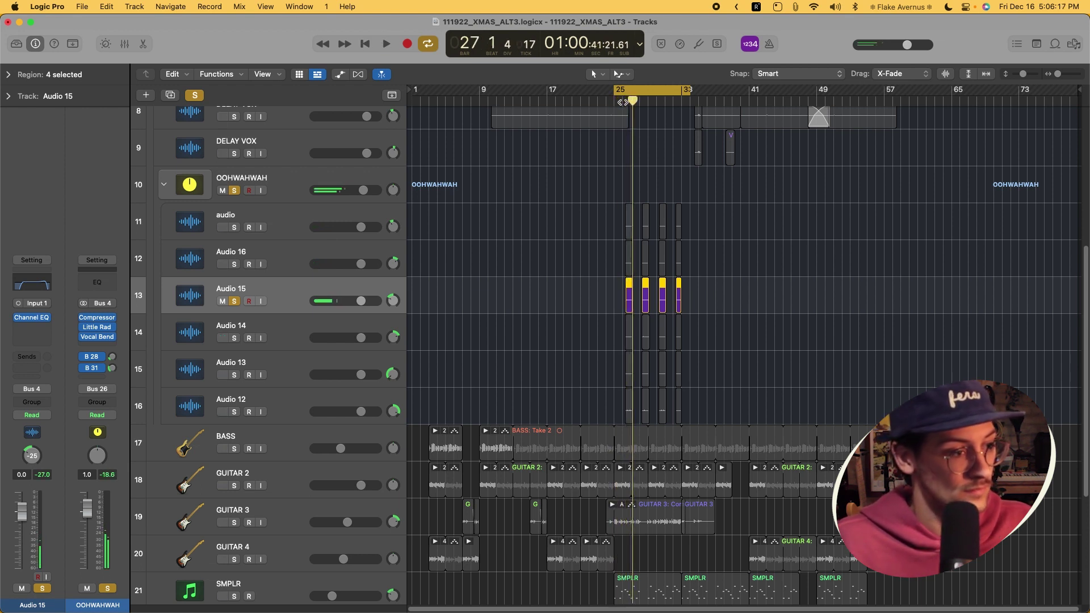
- Examine the Little Radiator and Vocal Bender settings on the OOHWAHWAH stack and select the stack's track
{"action": "left_click", "coordinate": [99, 331]}
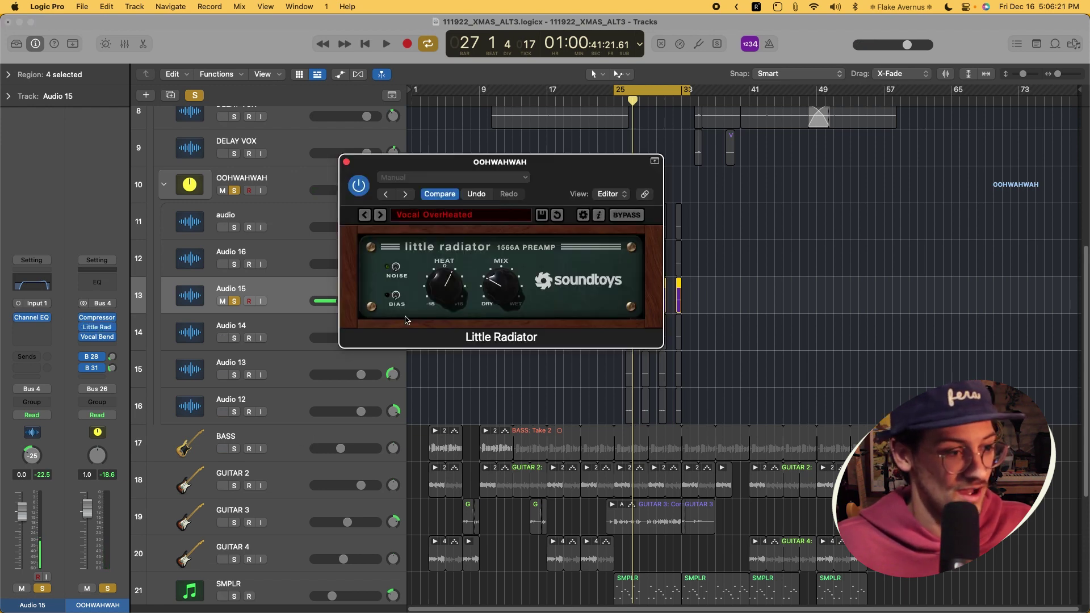
{"action": "left_click", "coordinate": [346, 161]}
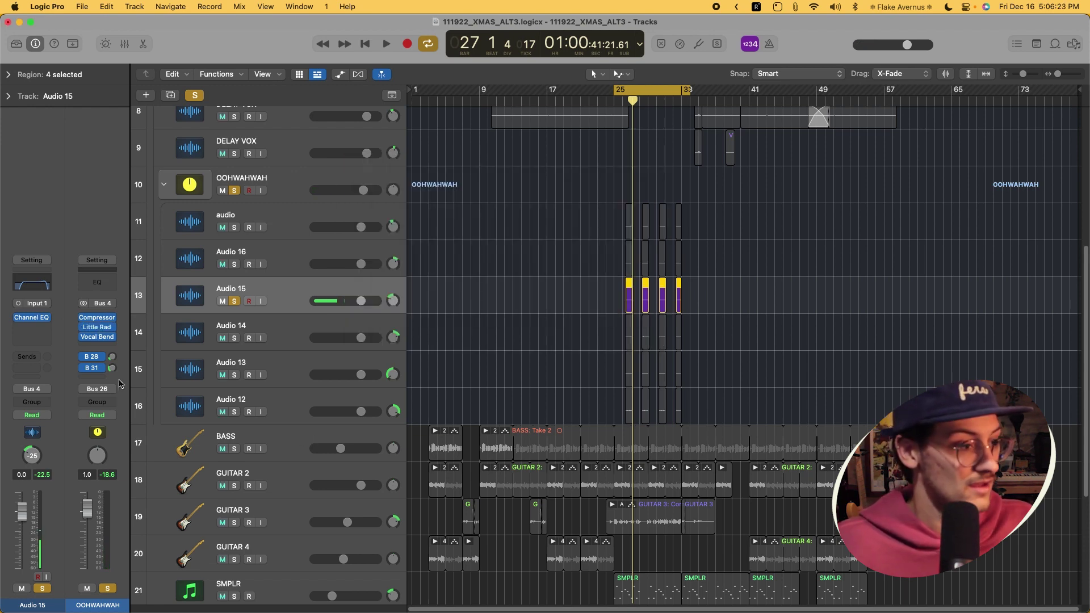
{"action": "left_click", "coordinate": [99, 337]}
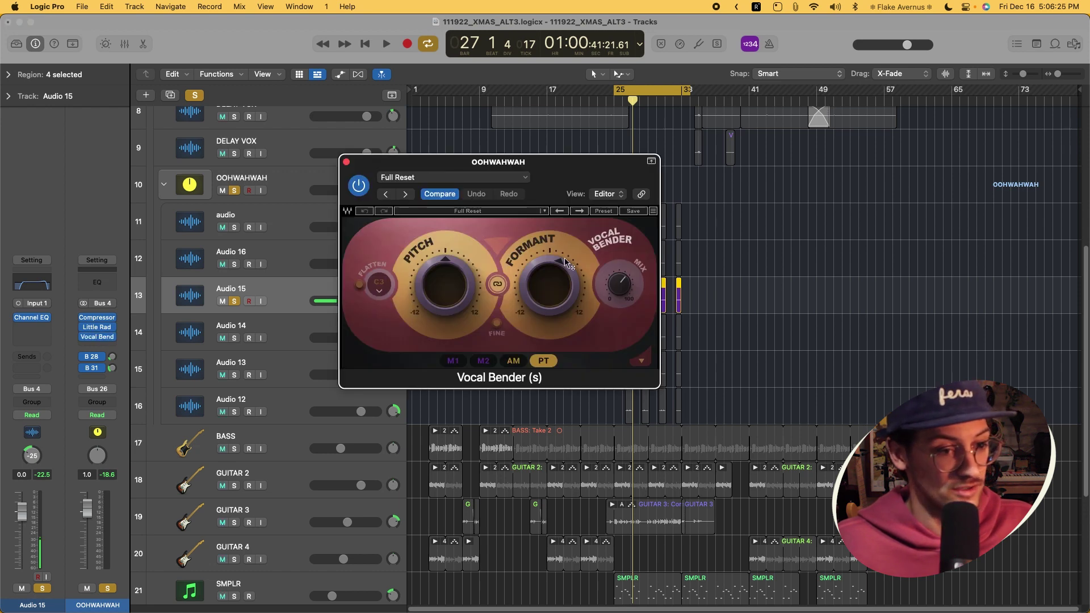
{"action": "left_click", "coordinate": [346, 163]}
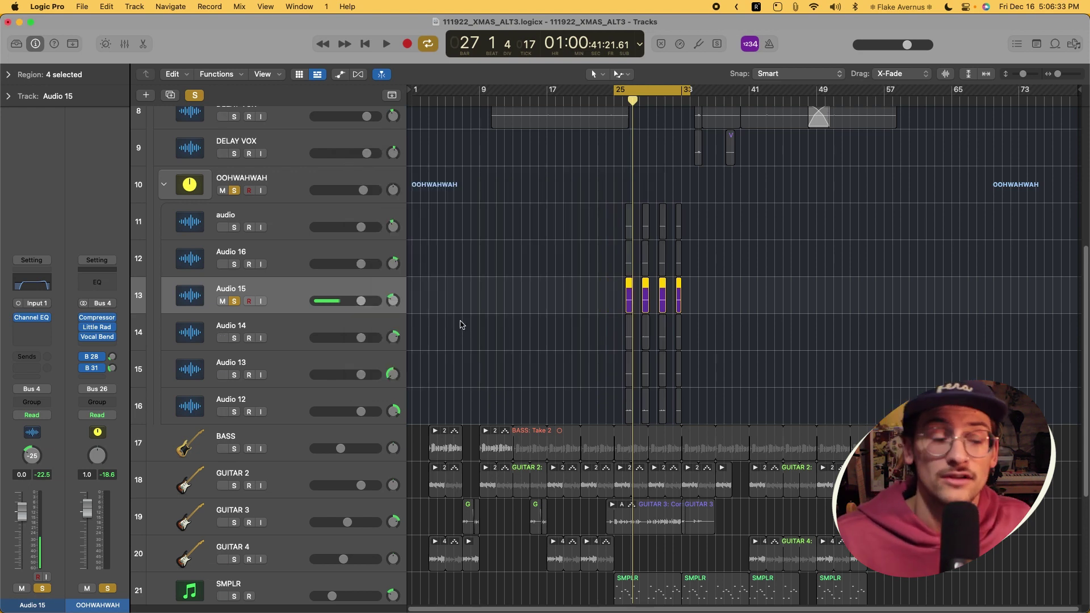
{"action": "left_click", "coordinate": [286, 181]}
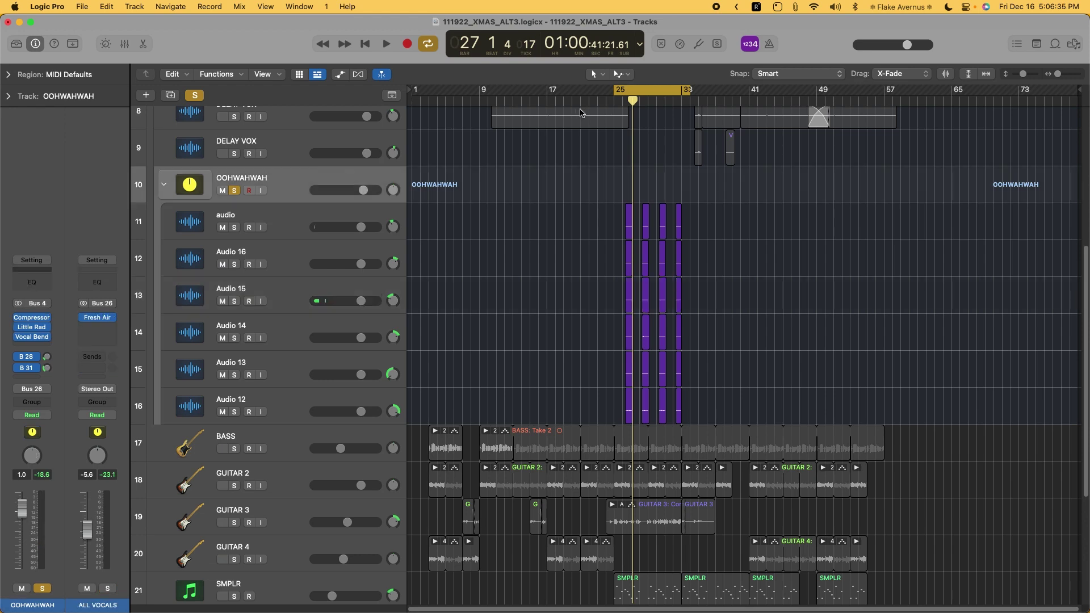
- Solo the DRUMS stack alongside the OOHWAHWAH stack and audition them together within the cycle range
{"action": "scroll", "coordinate": [233, 572], "scroll_direction": "down", "scroll_amount": 3}
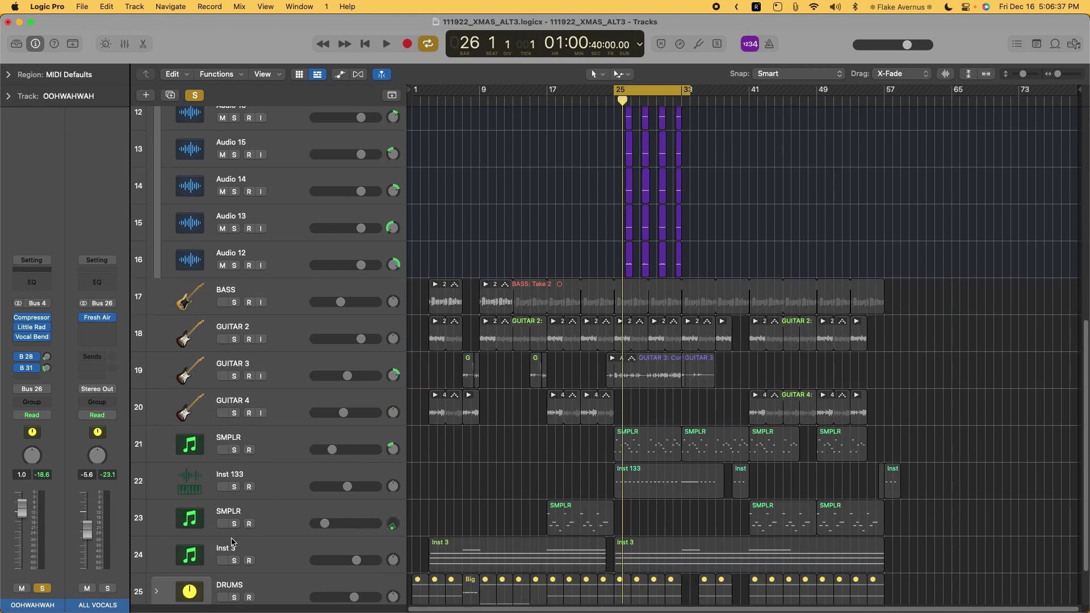
{"action": "scroll", "coordinate": [234, 574], "scroll_direction": "down", "scroll_amount": 4}
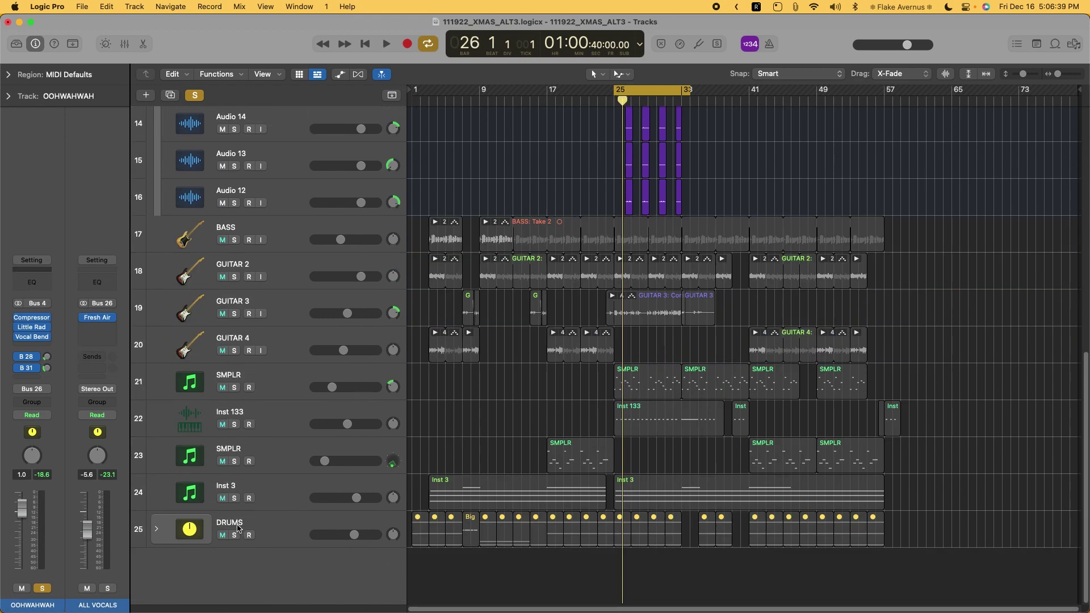
{"action": "left_click", "coordinate": [234, 535]}
{"action": "key", "text": "space"}
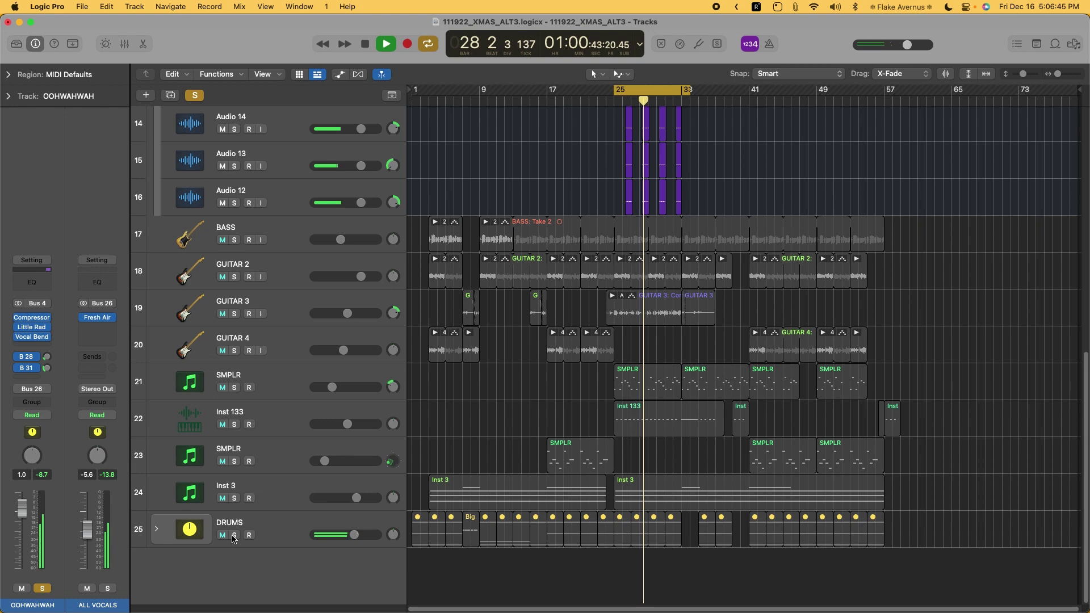
{"action": "key", "text": "space"}
- Clear the solos on the OOHWAHWAH and DRUMS stacks so the full project is active
{"action": "scroll", "coordinate": [307, 408], "scroll_direction": "up", "scroll_amount": 5}
{"action": "scroll", "coordinate": [307, 409], "scroll_direction": "up", "scroll_amount": 5}
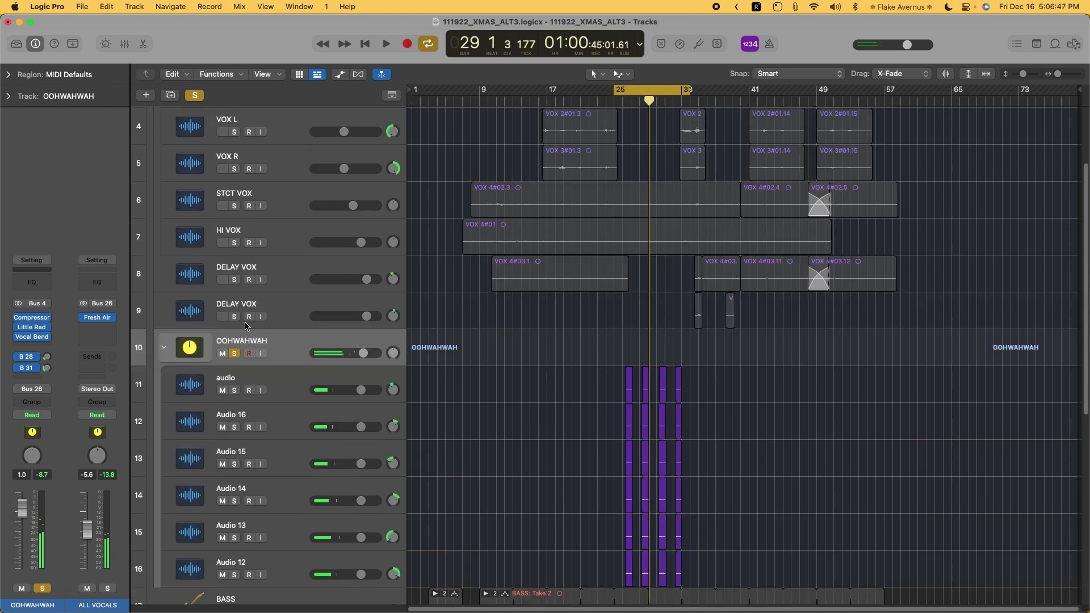
{"action": "left_click", "coordinate": [233, 355]}
{"action": "scroll", "coordinate": [318, 398], "scroll_direction": "down", "scroll_amount": 10}
{"action": "scroll", "coordinate": [240, 262], "scroll_direction": "up", "scroll_amount": 12}
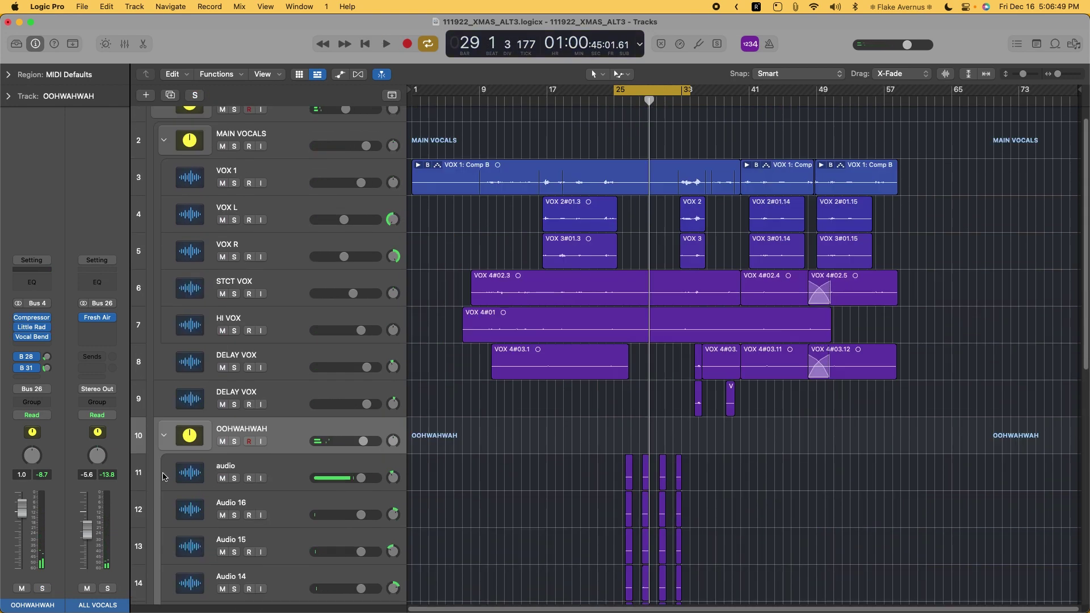
- Collapse the OOHWAHWAH, MAIN VOCALS and ALL VOCALS track stacks
{"action": "left_click", "coordinate": [165, 436]}
{"action": "left_click", "coordinate": [164, 160]}
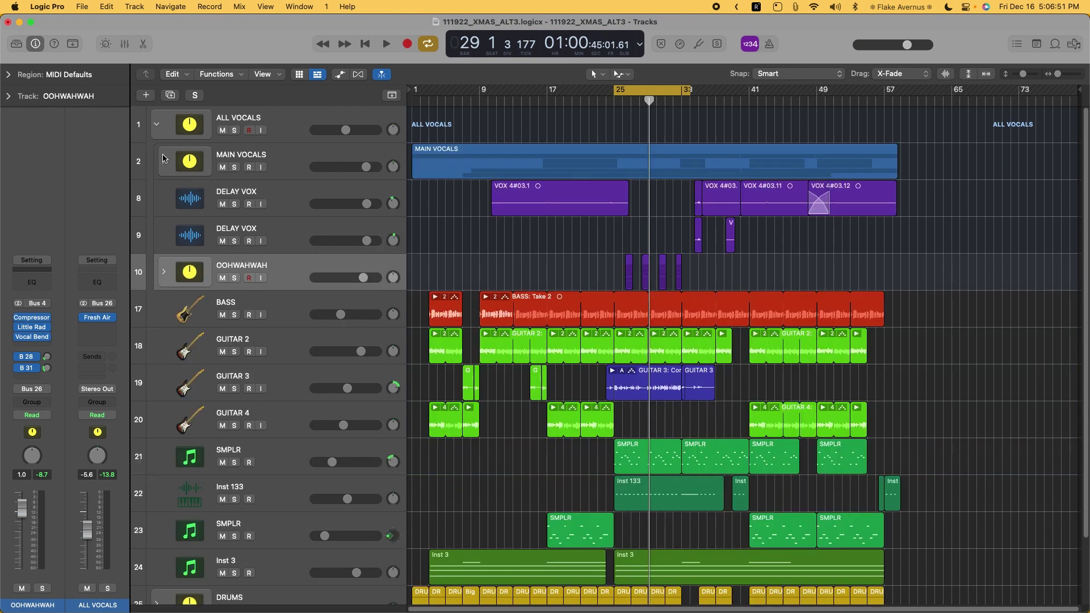
{"action": "left_click", "coordinate": [157, 125]}
- Turn off the cycle range, mute every track from ALL VOCALS down to Inst 3, and play from near the song's start
{"action": "left_click_drag", "start_coordinate": [486, 102], "coordinate": [530, 100]}
{"action": "mouse_move", "coordinate": [452, 100]}
{"action": "left_mouse_down"}
{"action": "mouse_move", "coordinate": [429, 101]}
{"action": "mouse_move", "coordinate": [446, 103]}
{"action": "left_mouse_up"}
{"action": "left_click_drag", "start_coordinate": [215, 131], "coordinate": [217, 427]}
{"action": "key", "text": "space"}
- During playback, unmute Inst 3, GUITAR 4, GUITAR 2, BASS and ALL VOCALS one after another
{"action": "left_click", "coordinate": [215, 426]}
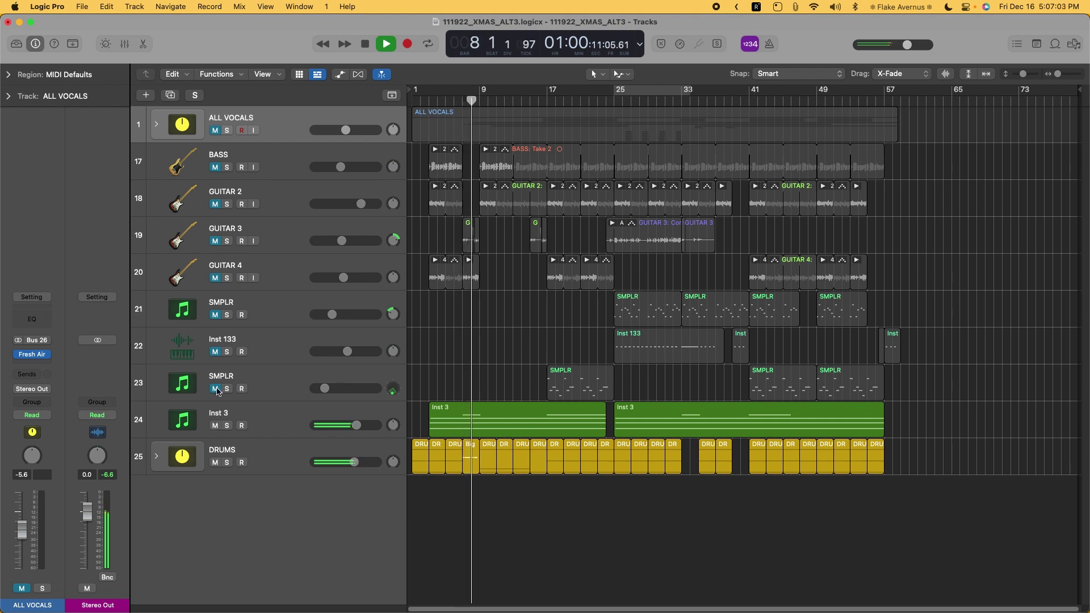
{"action": "left_click", "coordinate": [216, 278]}
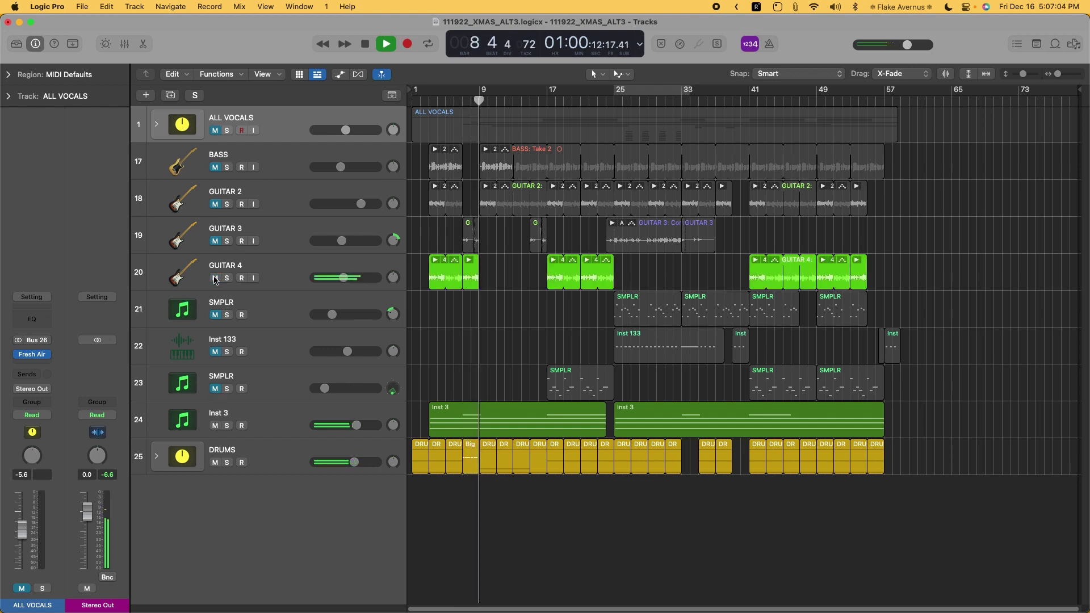
{"action": "left_click", "coordinate": [216, 205]}
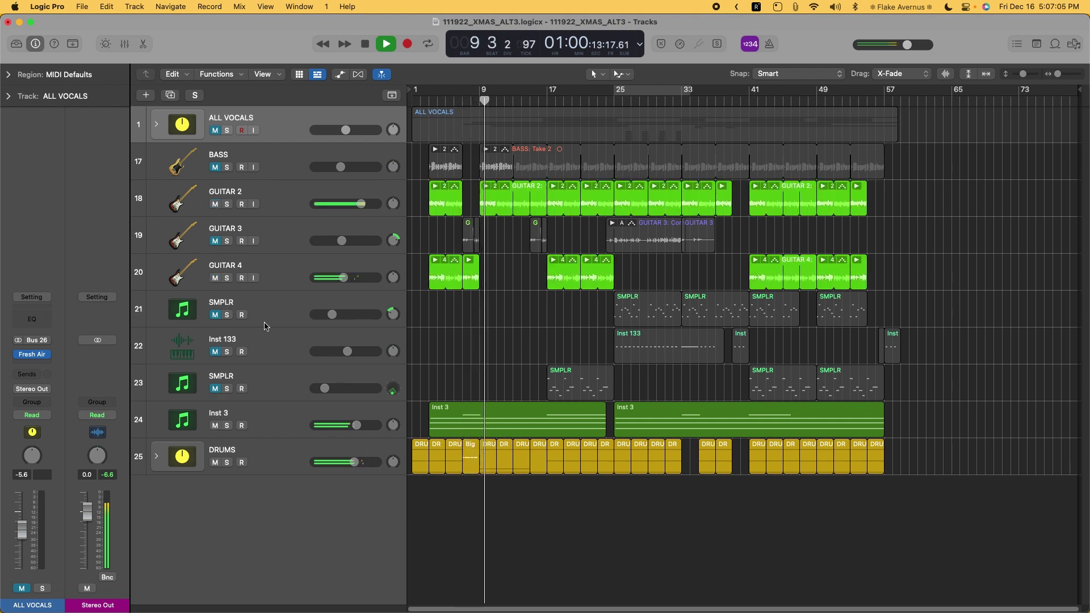
{"action": "left_click", "coordinate": [215, 168]}
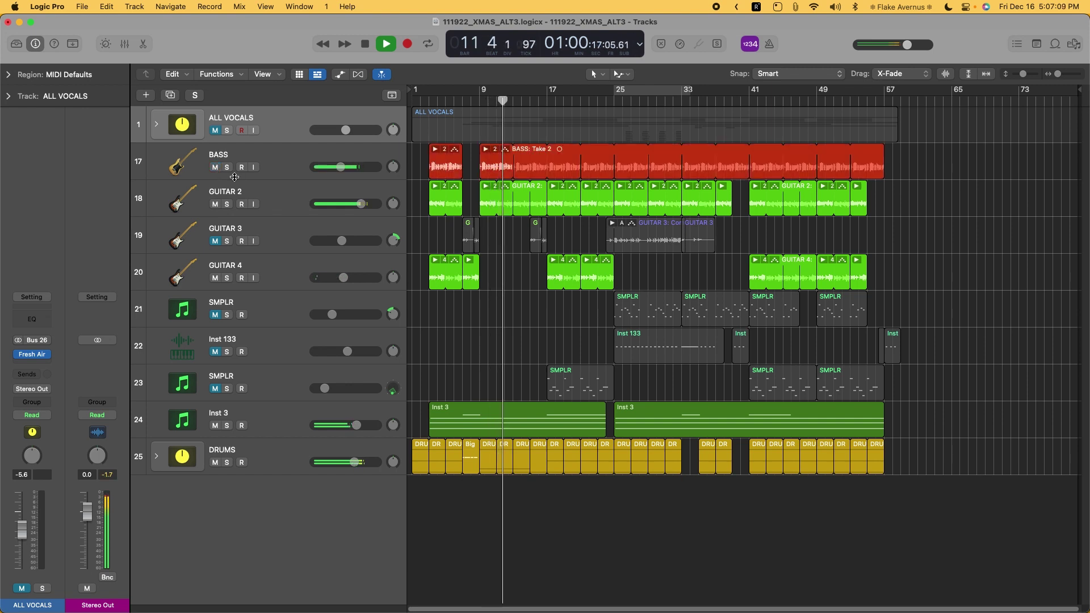
{"action": "left_click", "coordinate": [216, 131]}
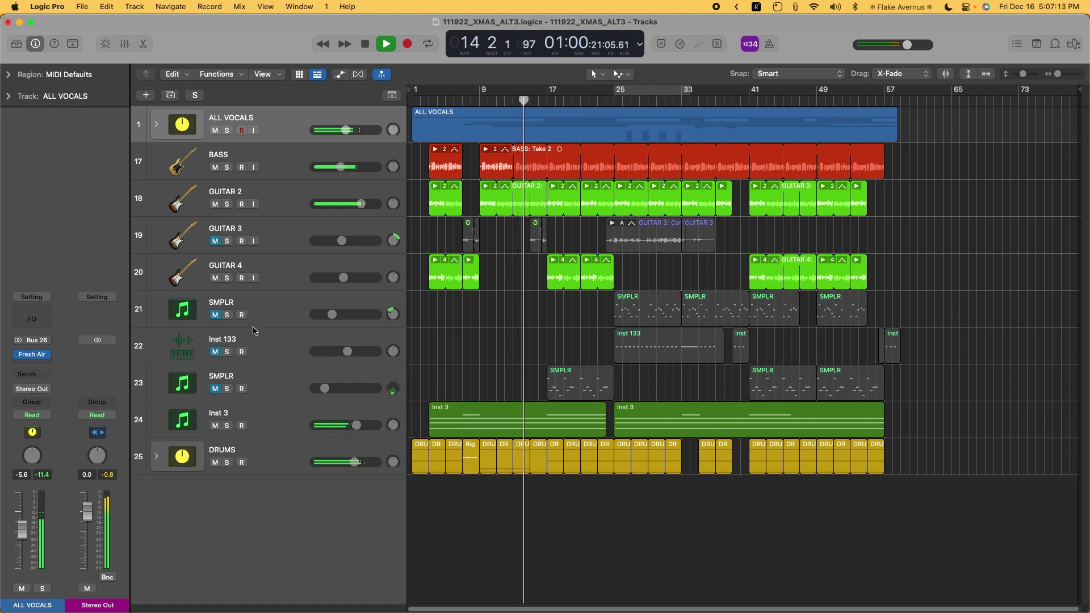
- Briefly mute GUITAR 4 during playback, bring it back in, and unmute GUITAR 3
{"action": "left_click", "coordinate": [215, 278]}
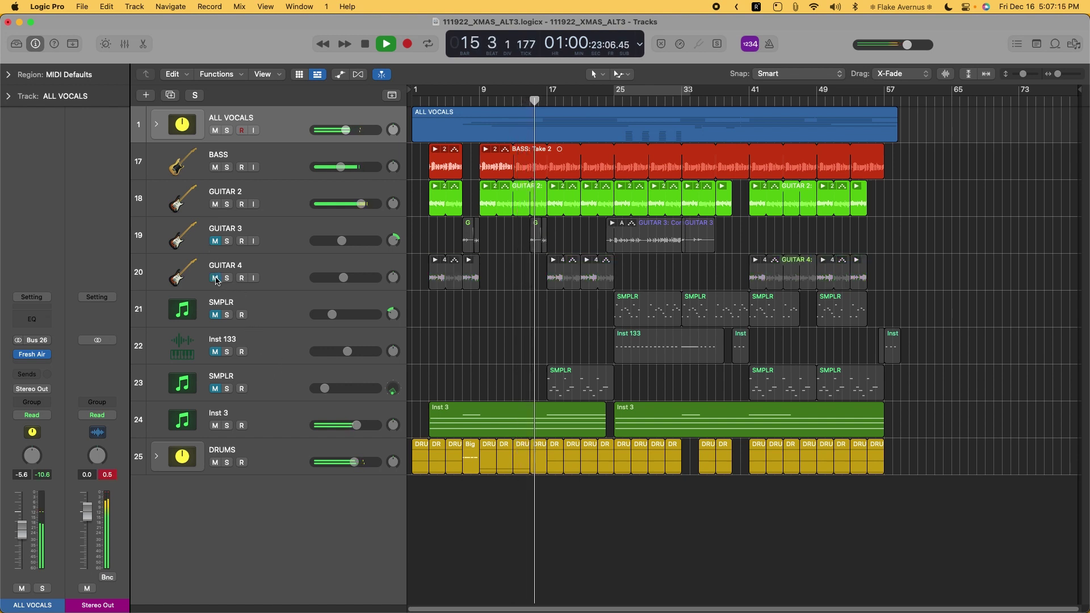
{"action": "left_click", "coordinate": [215, 278]}
{"action": "left_click", "coordinate": [215, 241]}
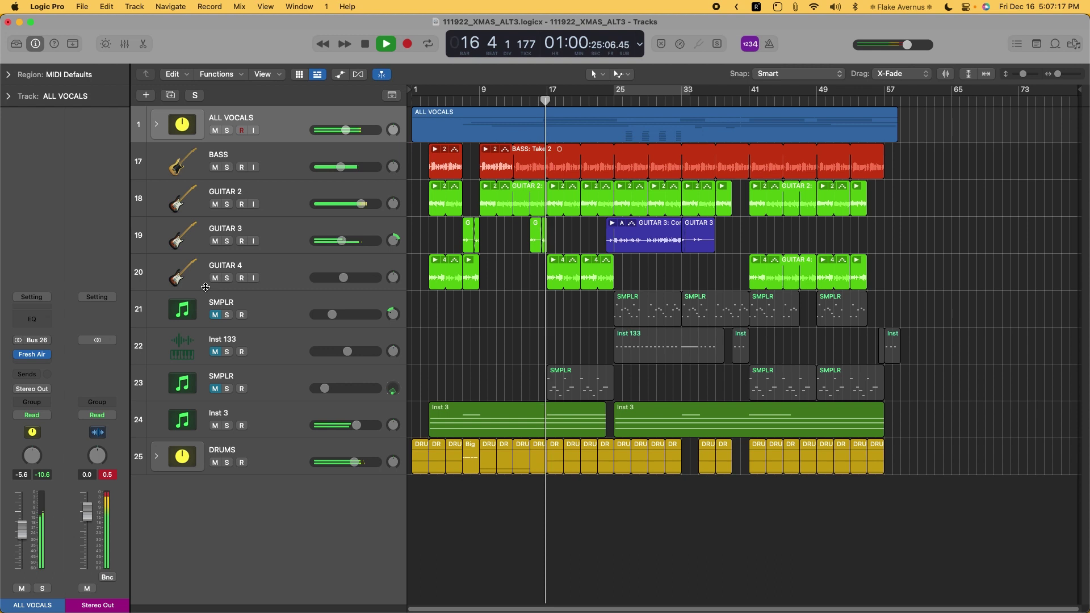
- Unmute the remaining instrument tracks during playback: SMPLR on track 23, Inst 133, and SMPLR on track 21
{"action": "left_click", "coordinate": [219, 388]}
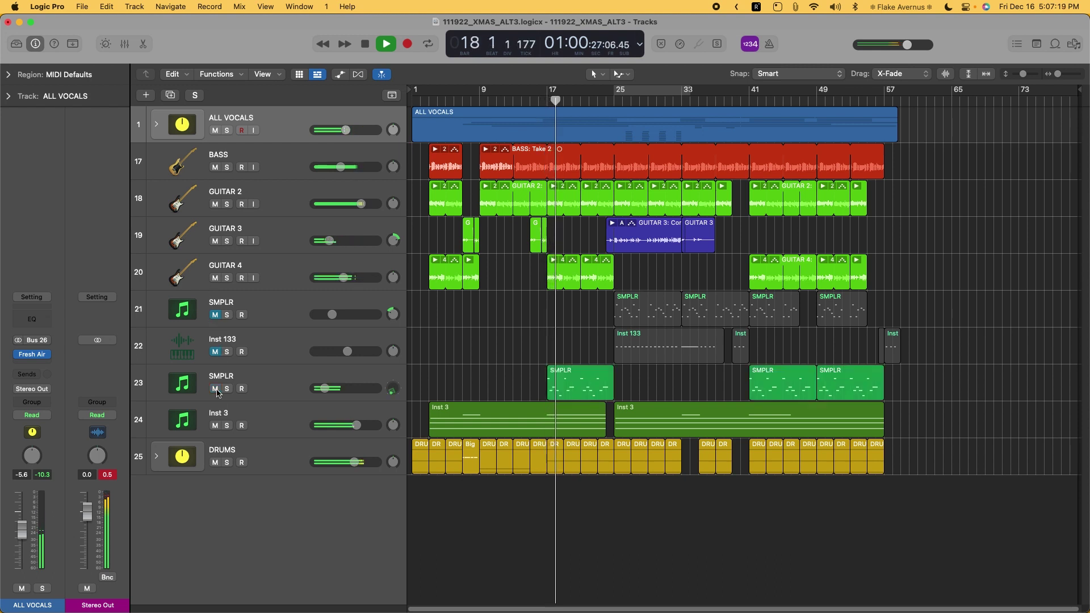
{"action": "left_click", "coordinate": [215, 352]}
{"action": "left_click", "coordinate": [215, 315]}
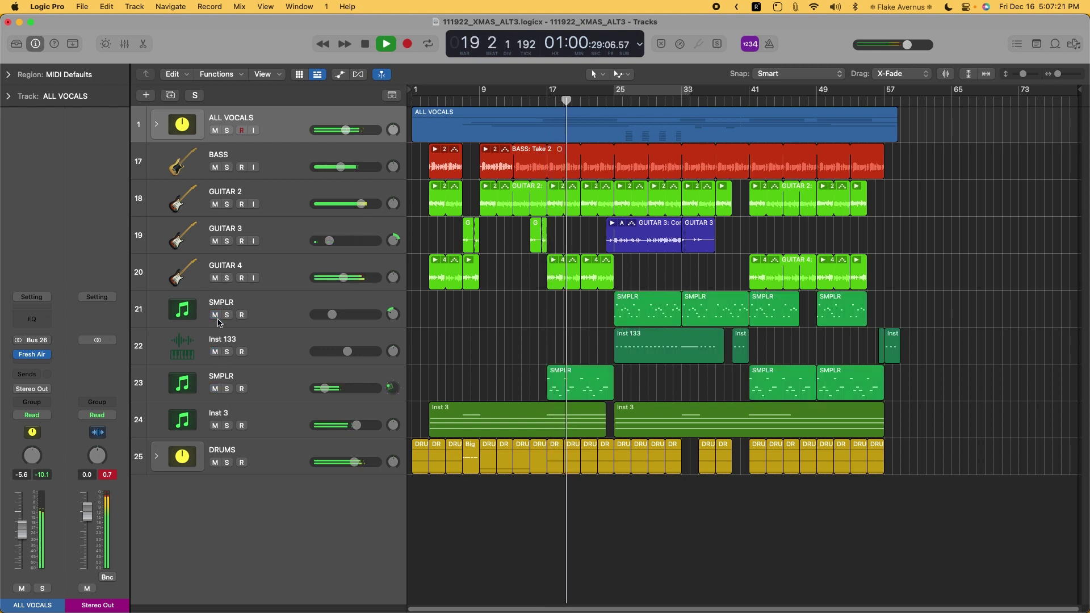